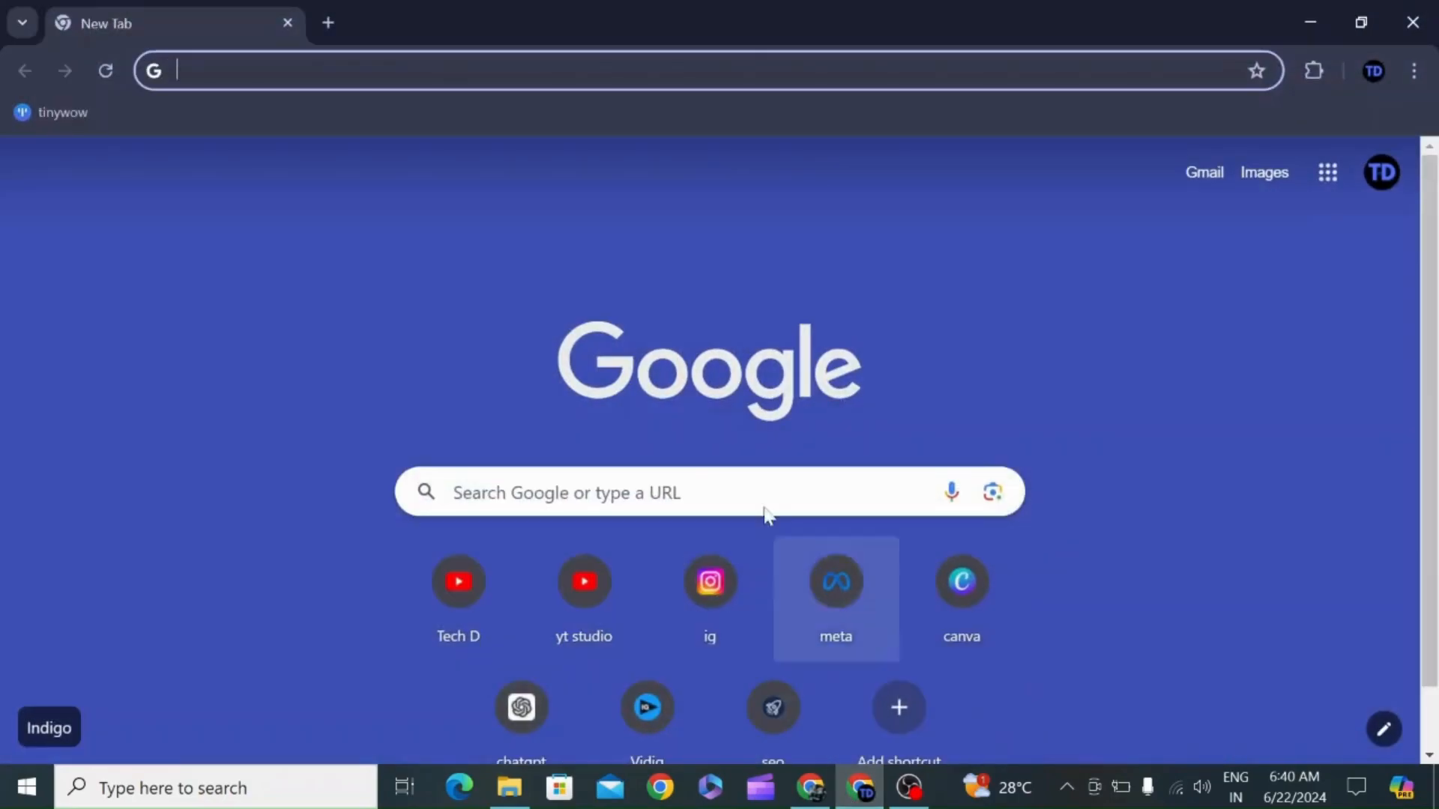
Open virbo.wondershare.com in the browser and dismiss the site's notification request.
type("v")
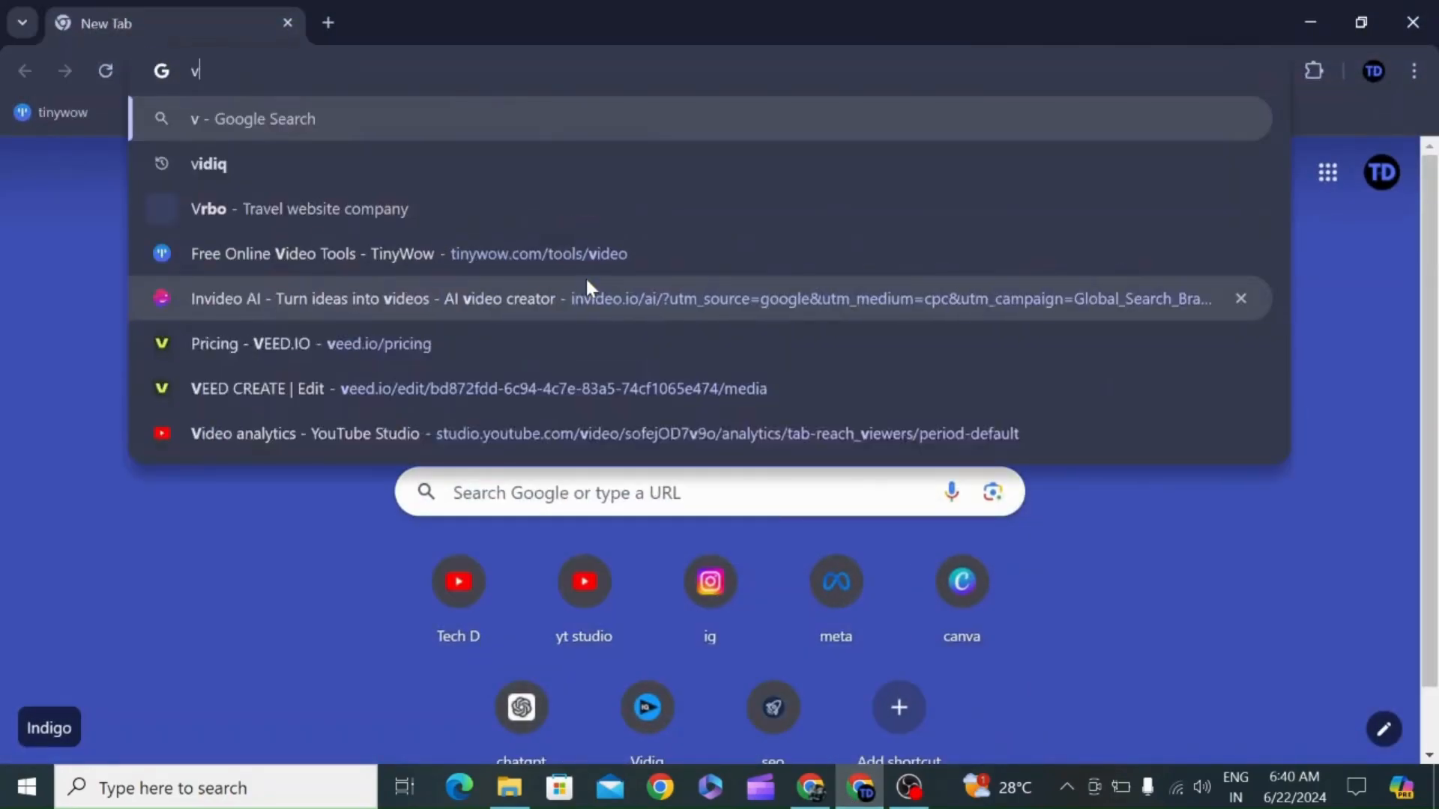
type("irbo.")
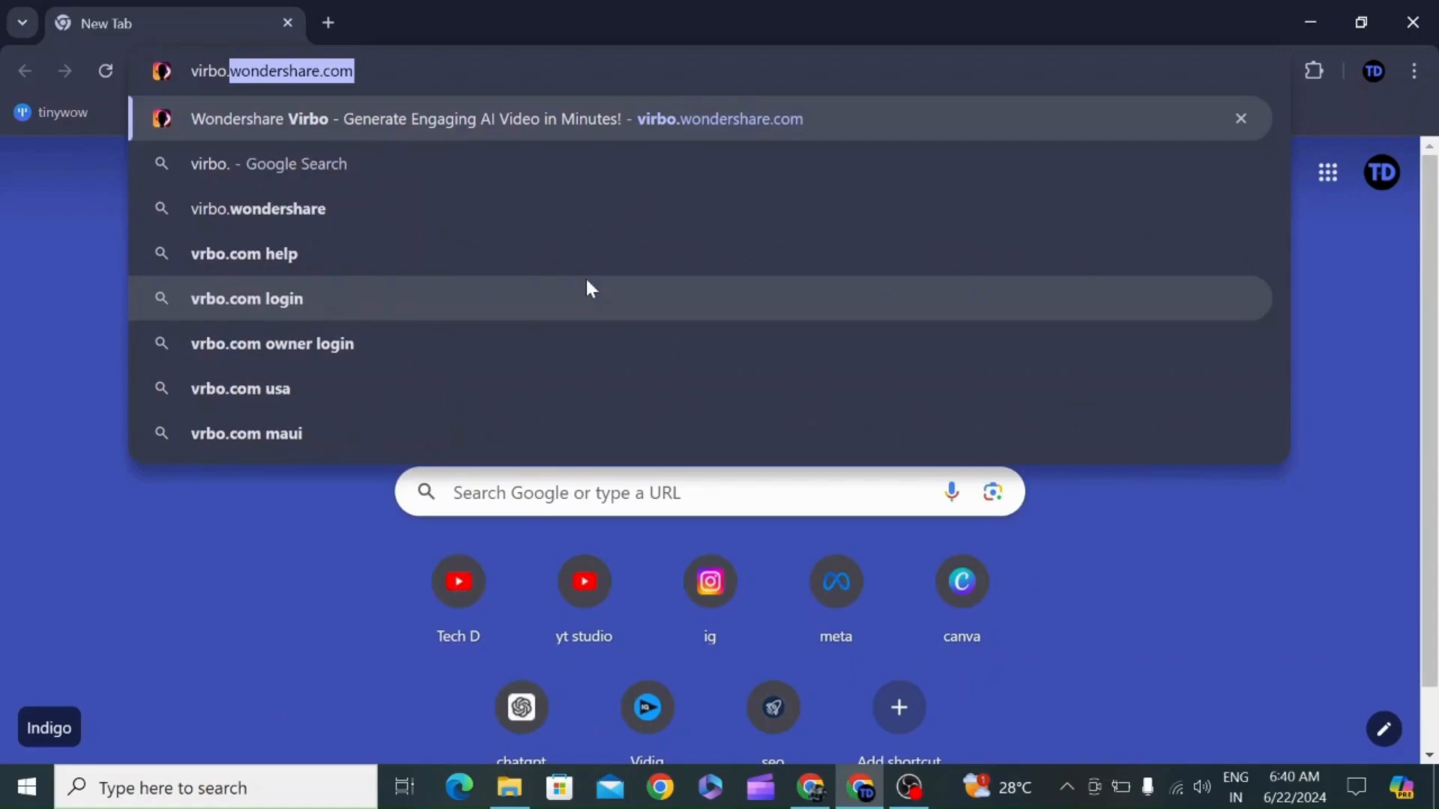
type("w")
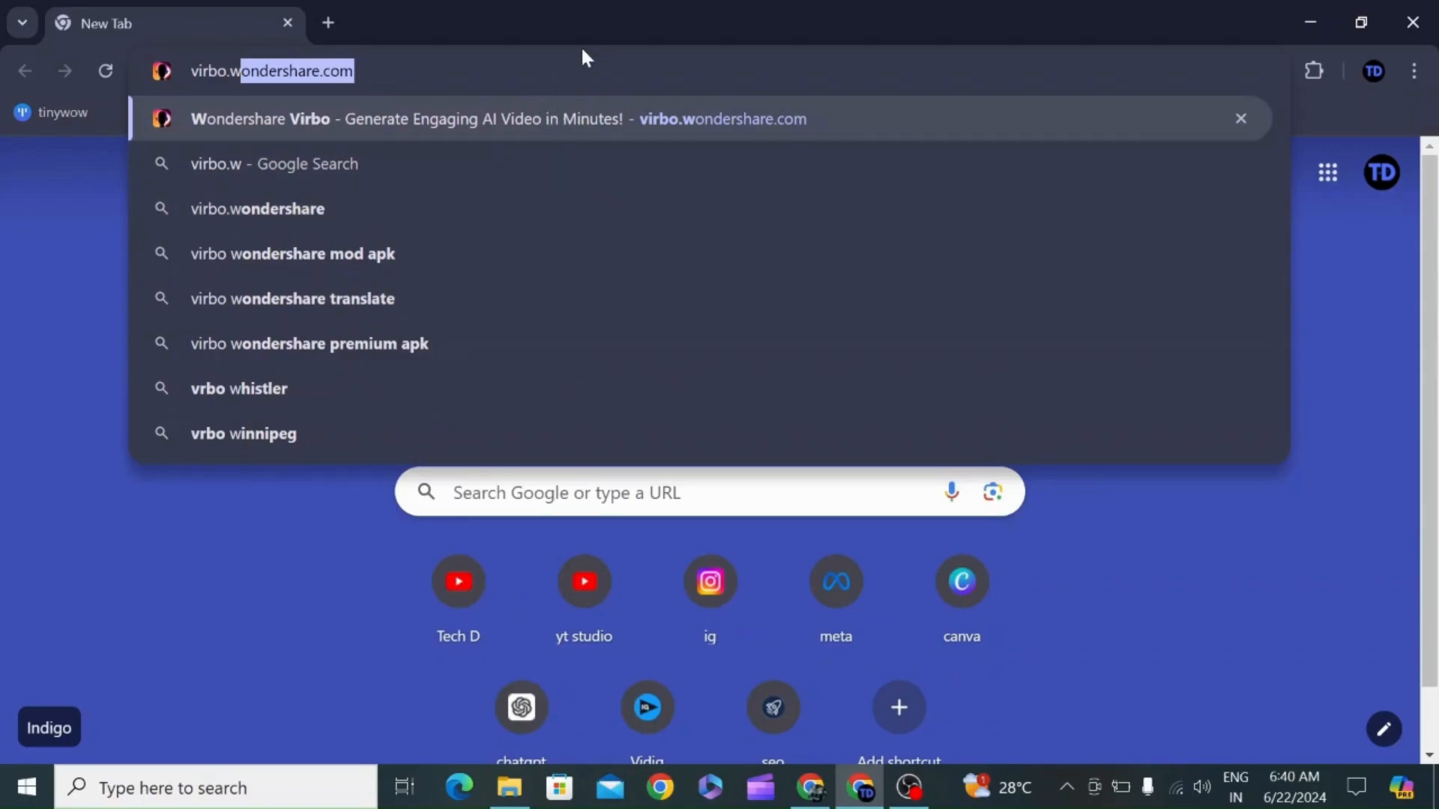
type("onders")
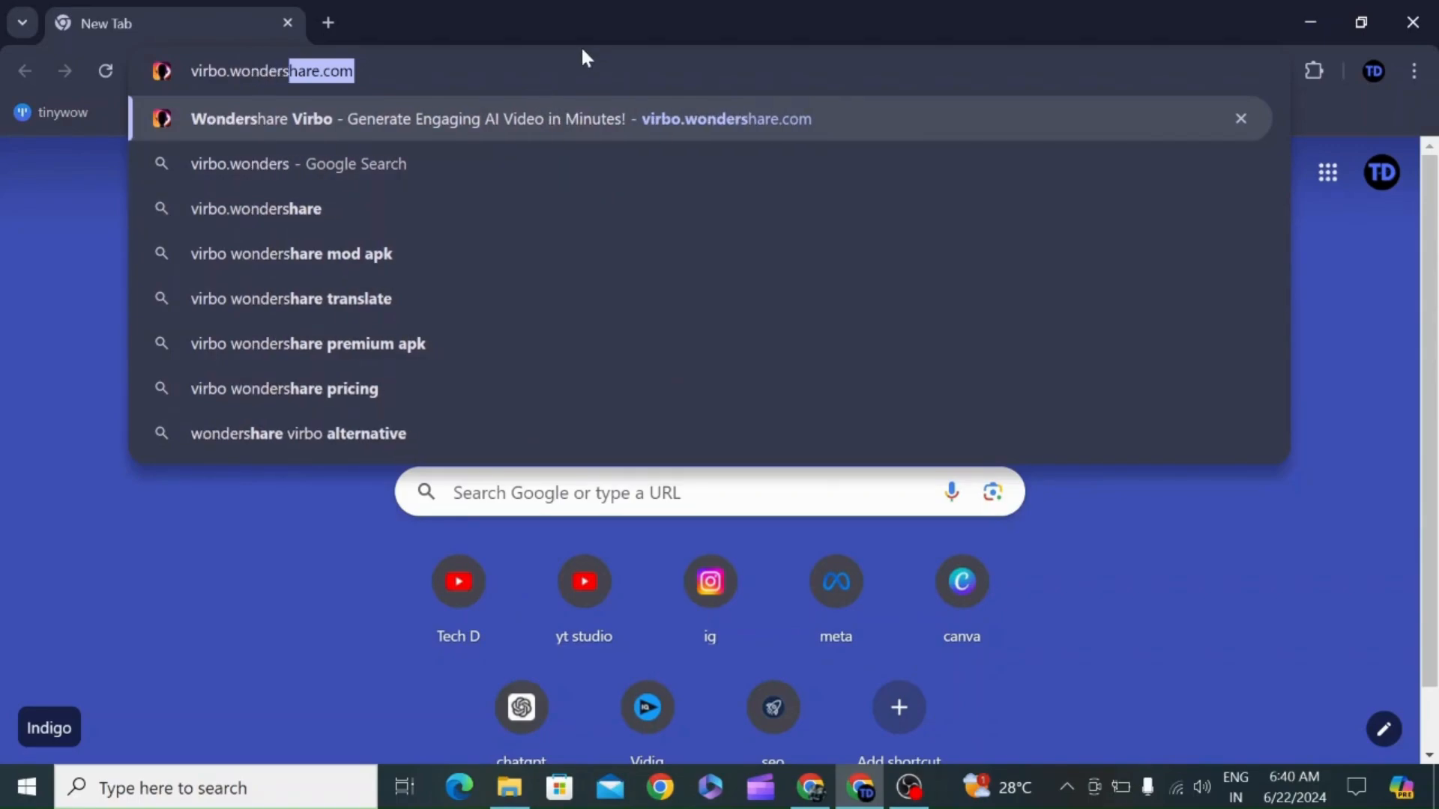
type("hare")
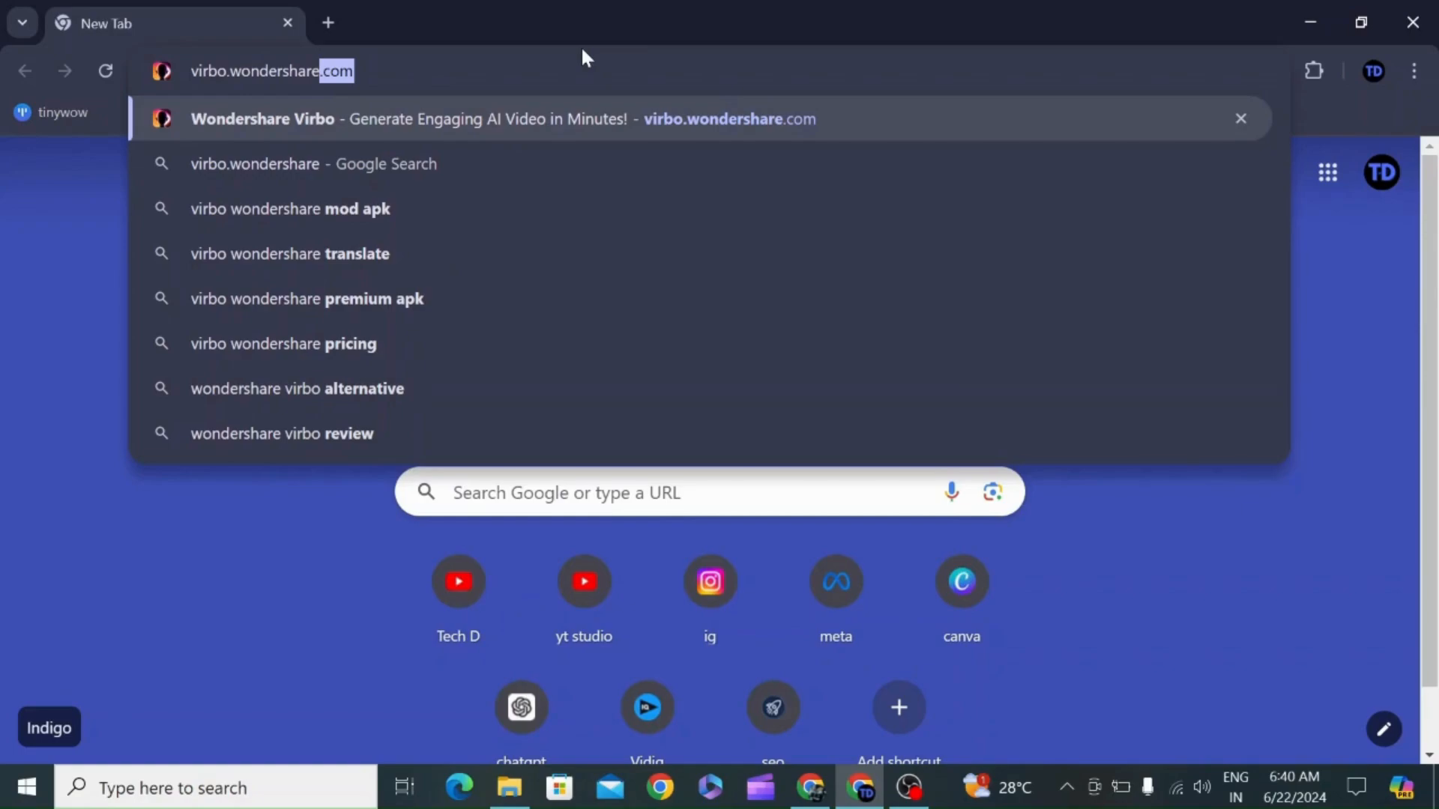
type(".com")
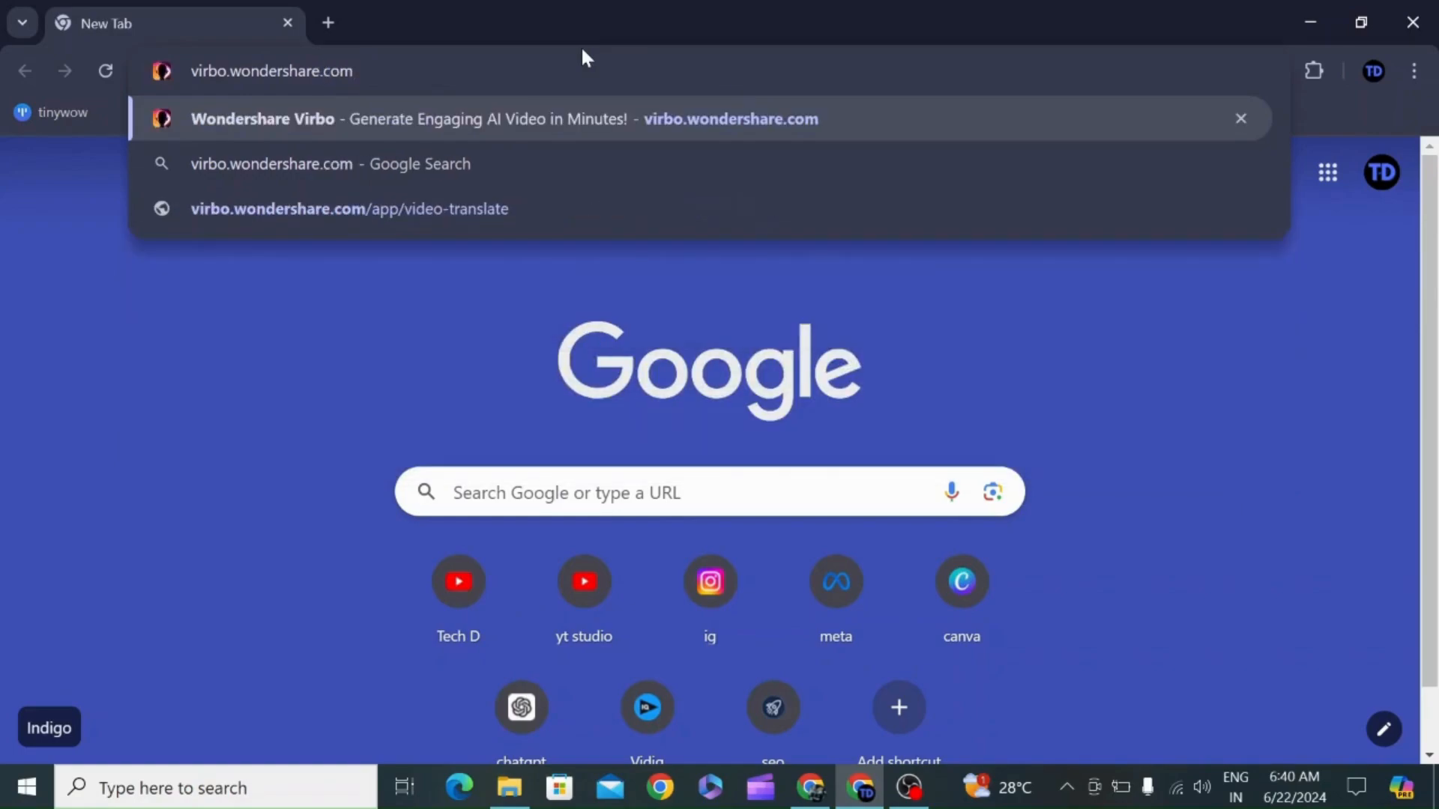
key("Return")
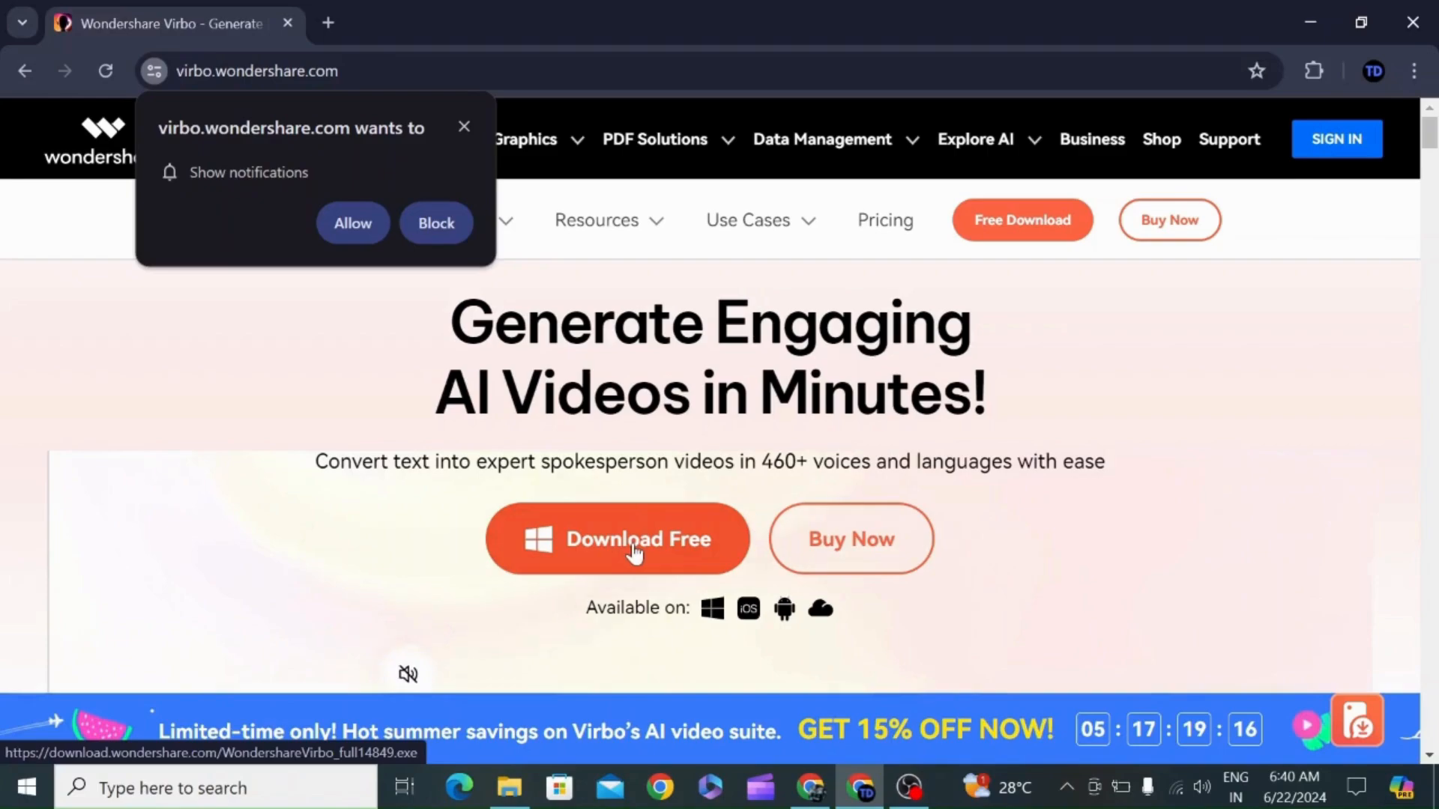
left_click(464, 125)
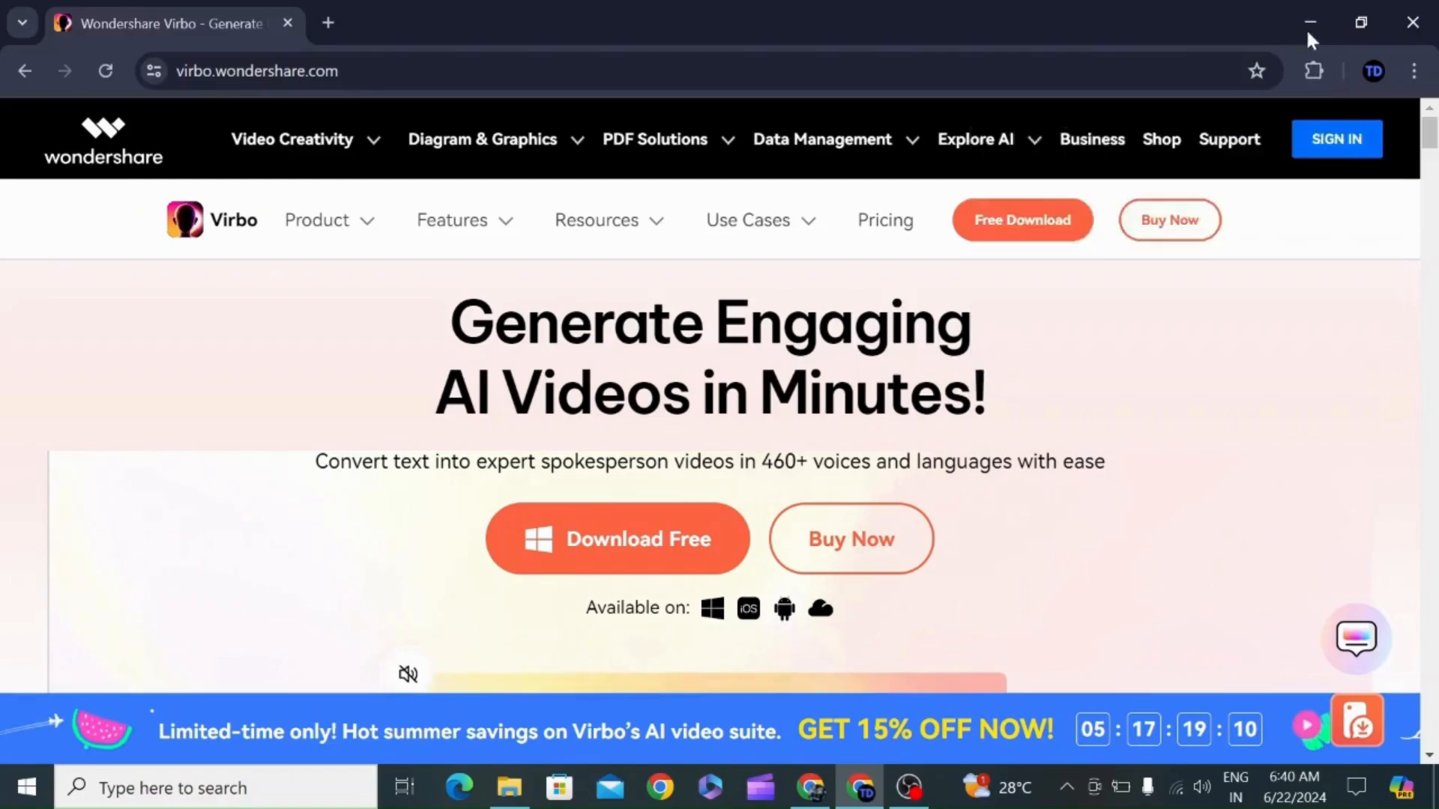
Minimize the browser, switch to the Wondershare Virbo desktop app and maximize its window.
left_click(1309, 24)
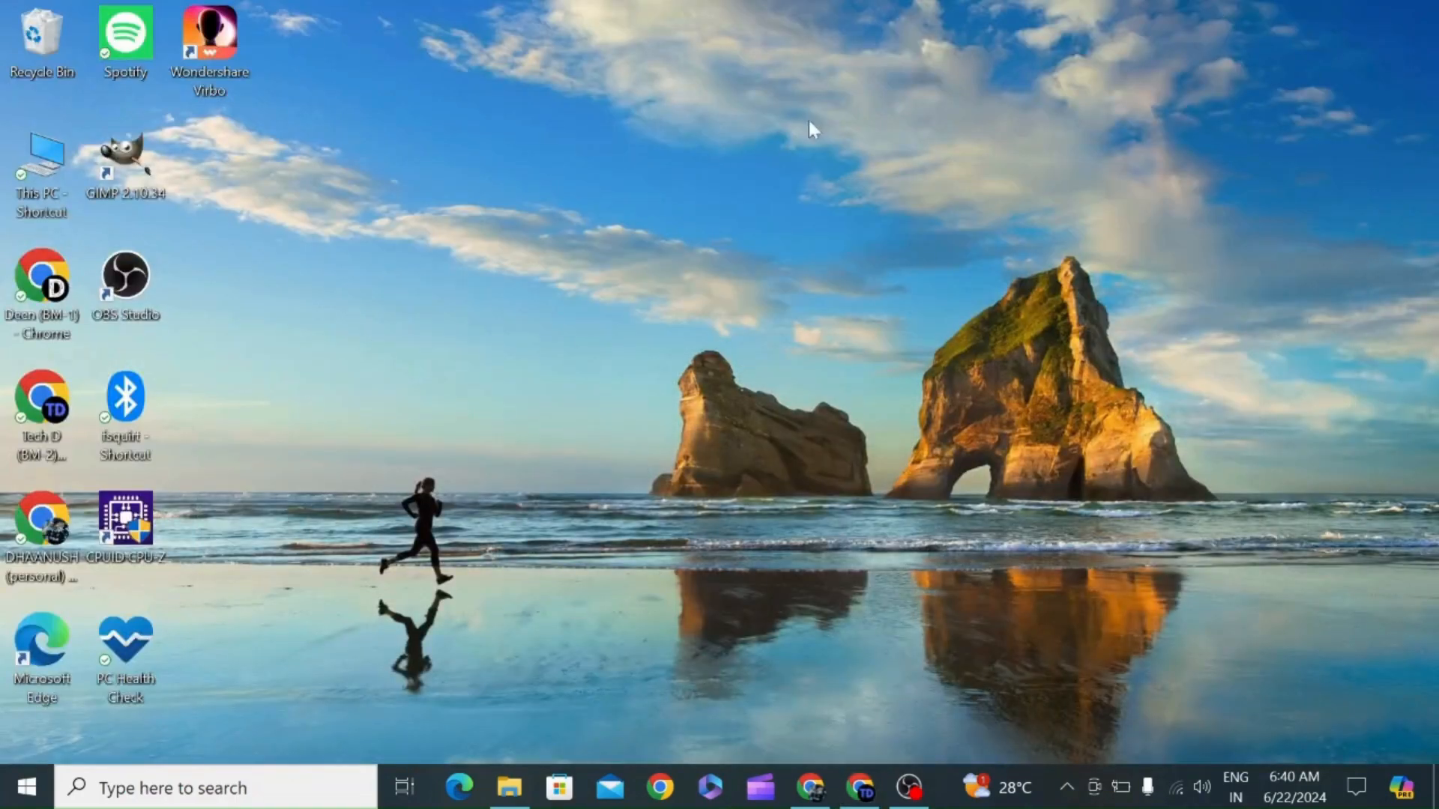
double_click(217, 51)
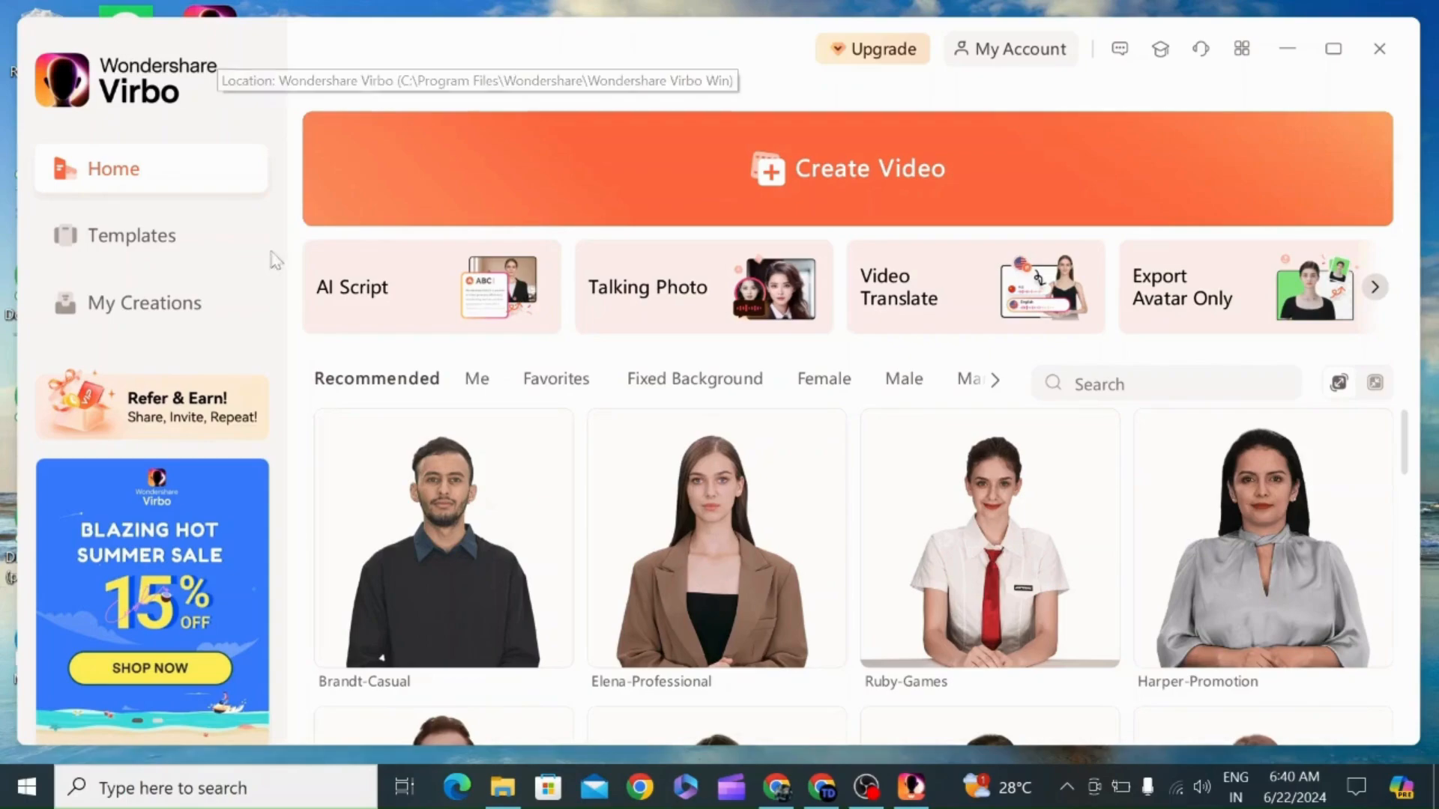
scroll(797, 524, "down", 1)
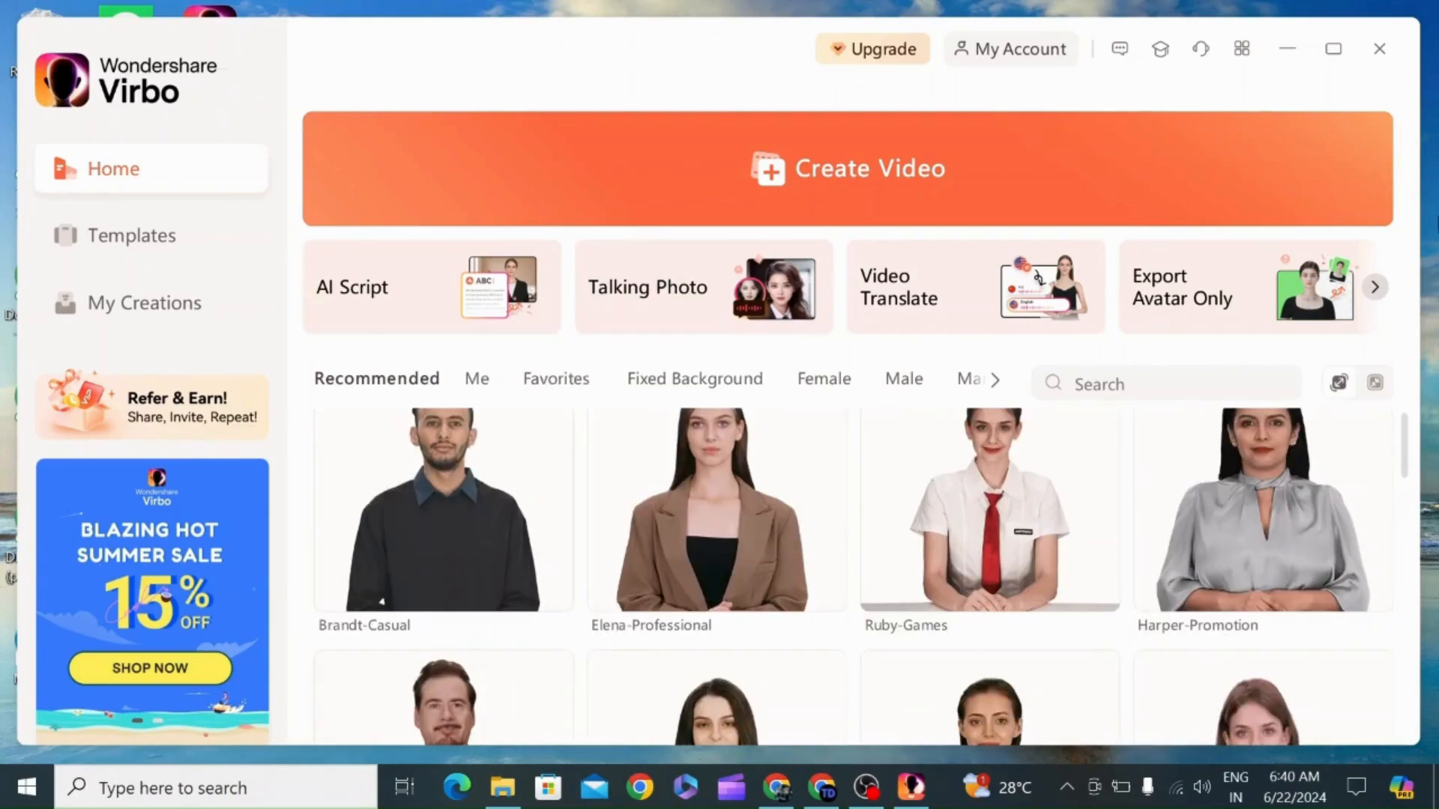
left_click(1334, 48)
Look through the recommended avatars on the home page.
scroll(850, 417, "down", 4)
scroll(852, 418, "down", 5)
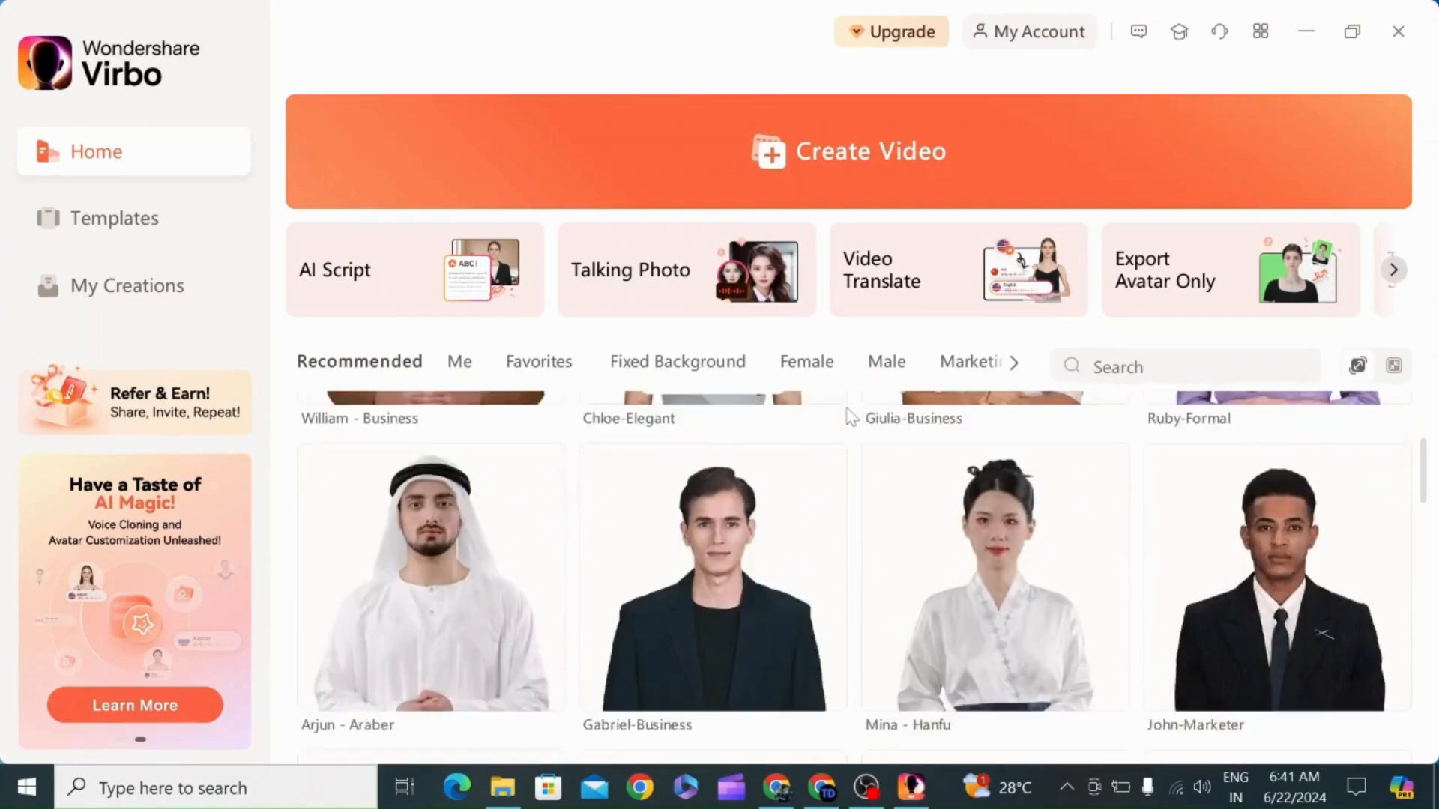
scroll(852, 418, "up", 10)
scroll(853, 417, "down", 12)
scroll(852, 417, "up", 6)
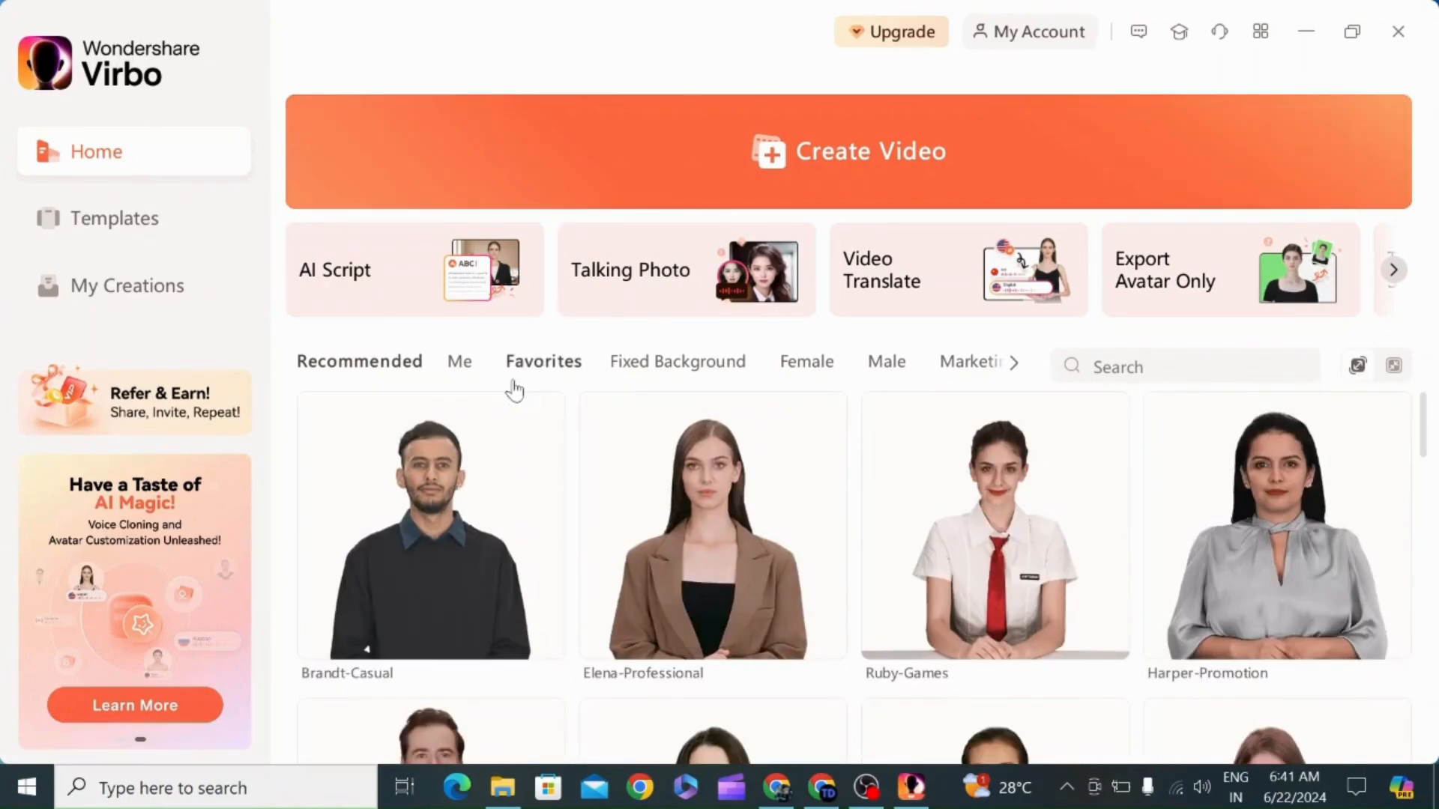
Browse the avatars in the Female, Male, Education and Occupation categories.
left_click(1010, 366)
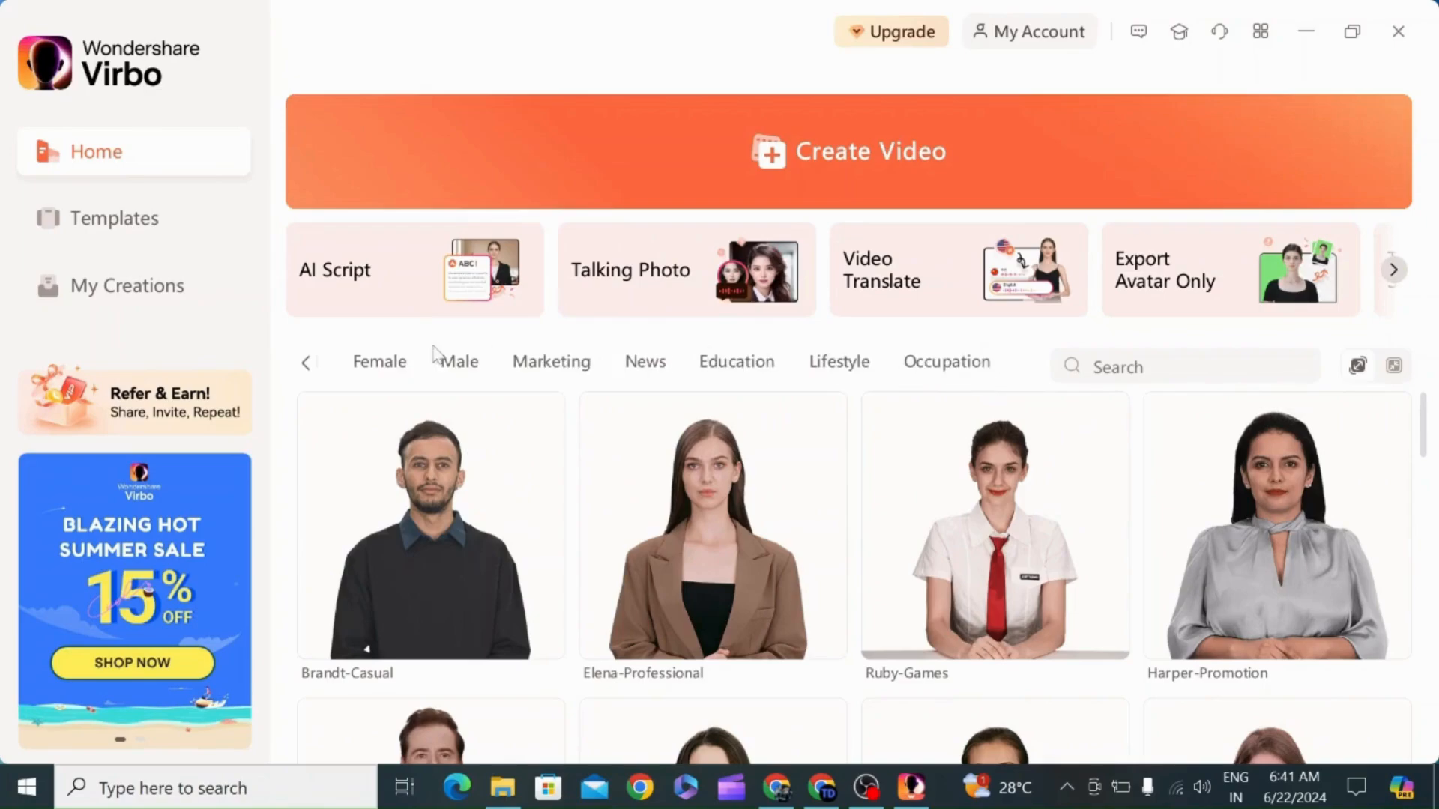
left_click(391, 365)
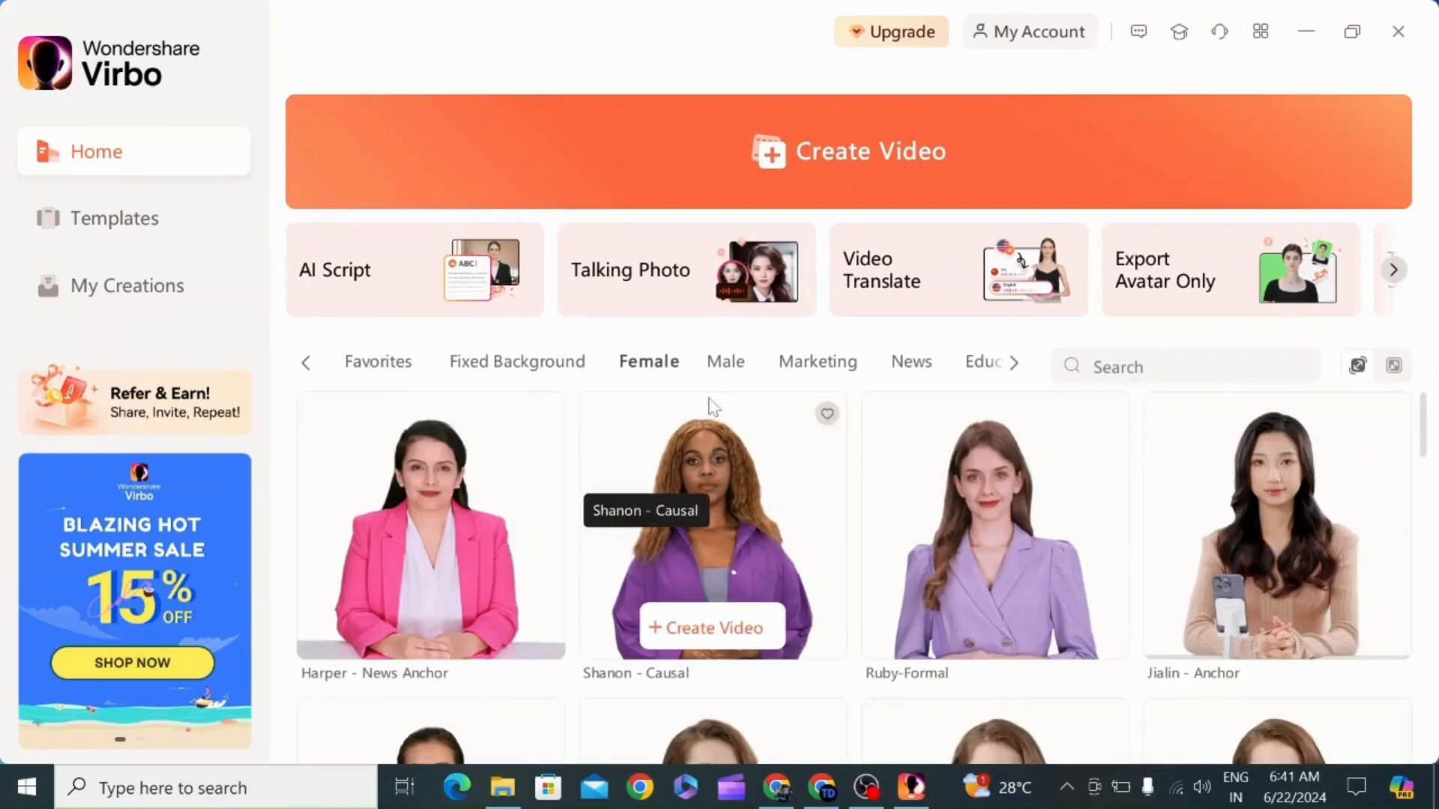
left_click(728, 363)
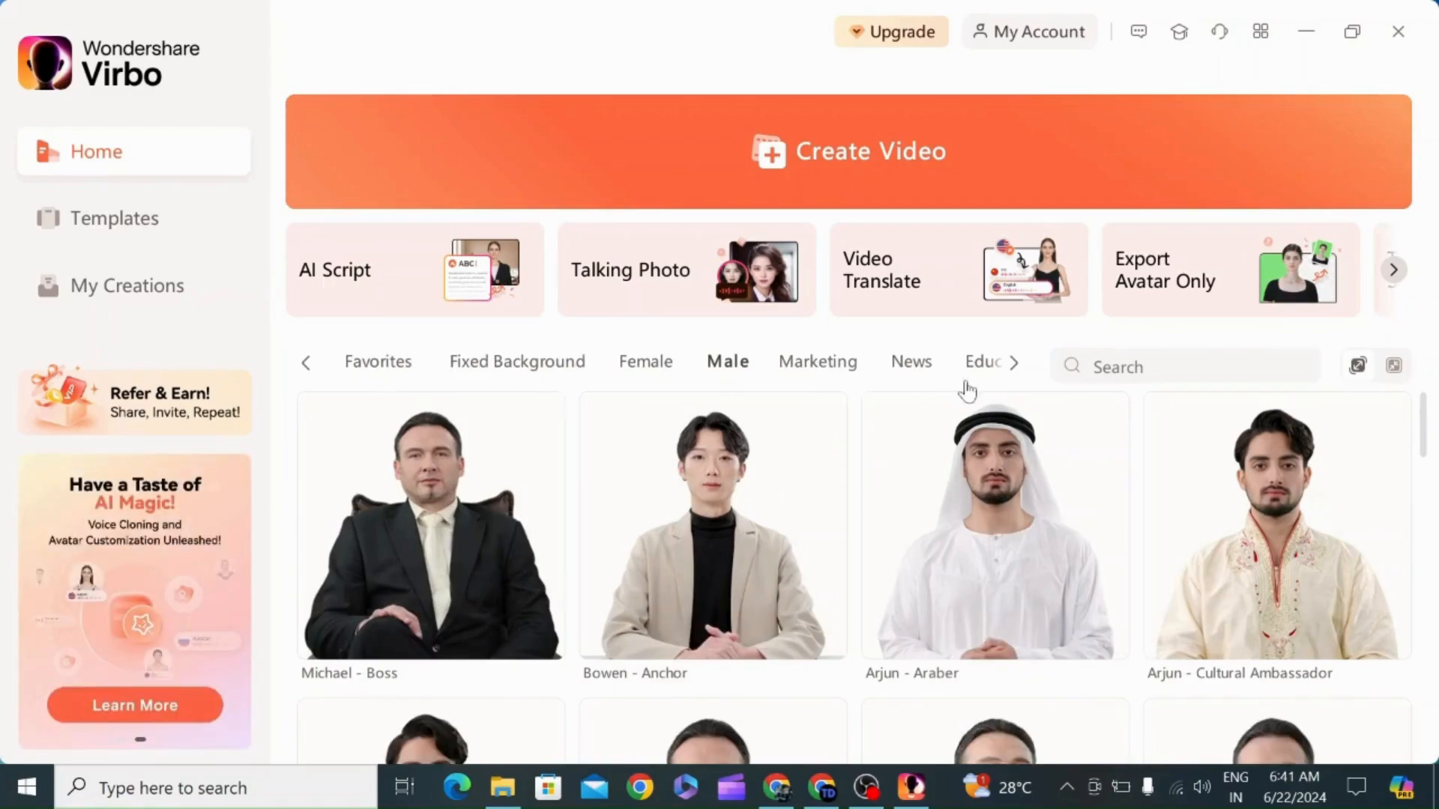
left_click(1017, 366)
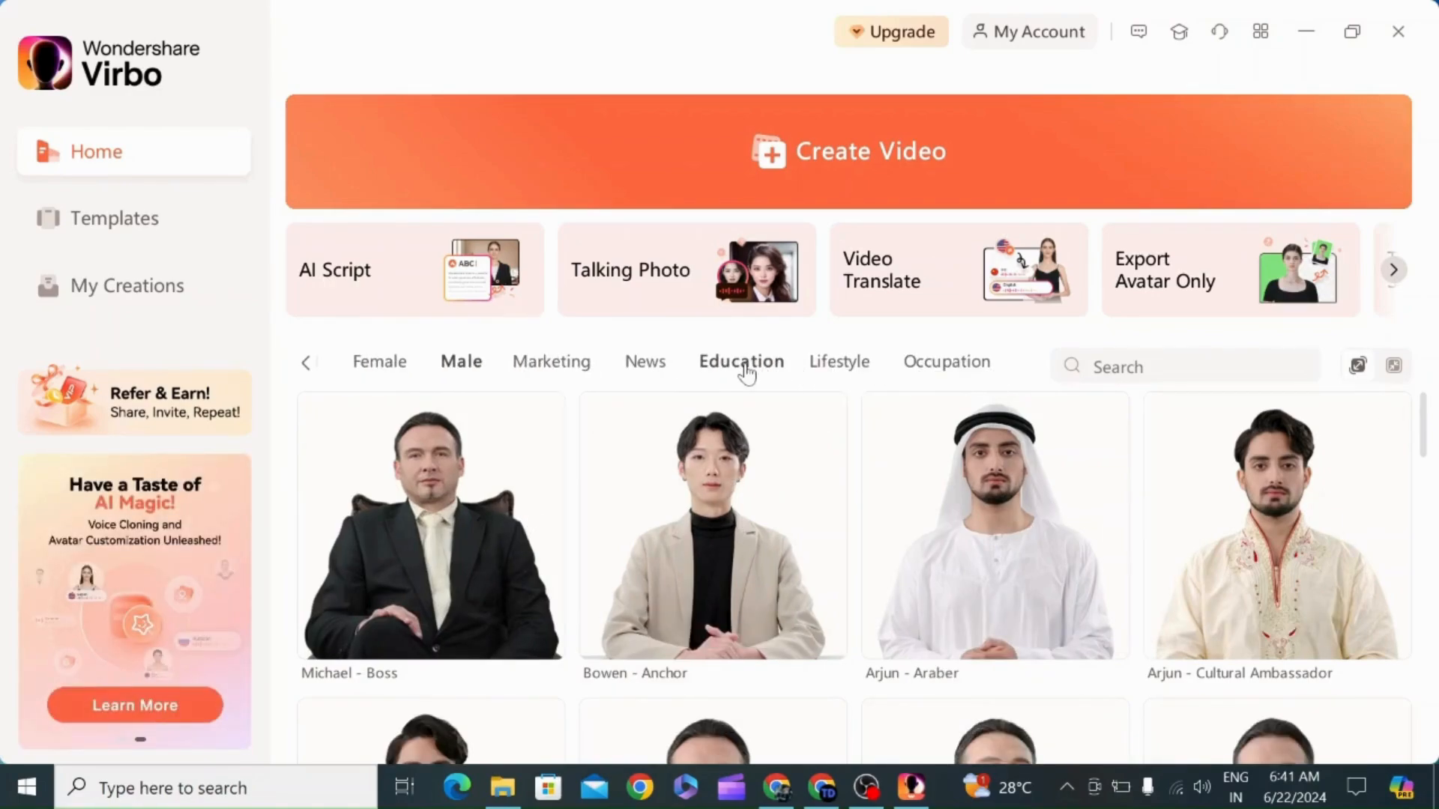
left_click(743, 368)
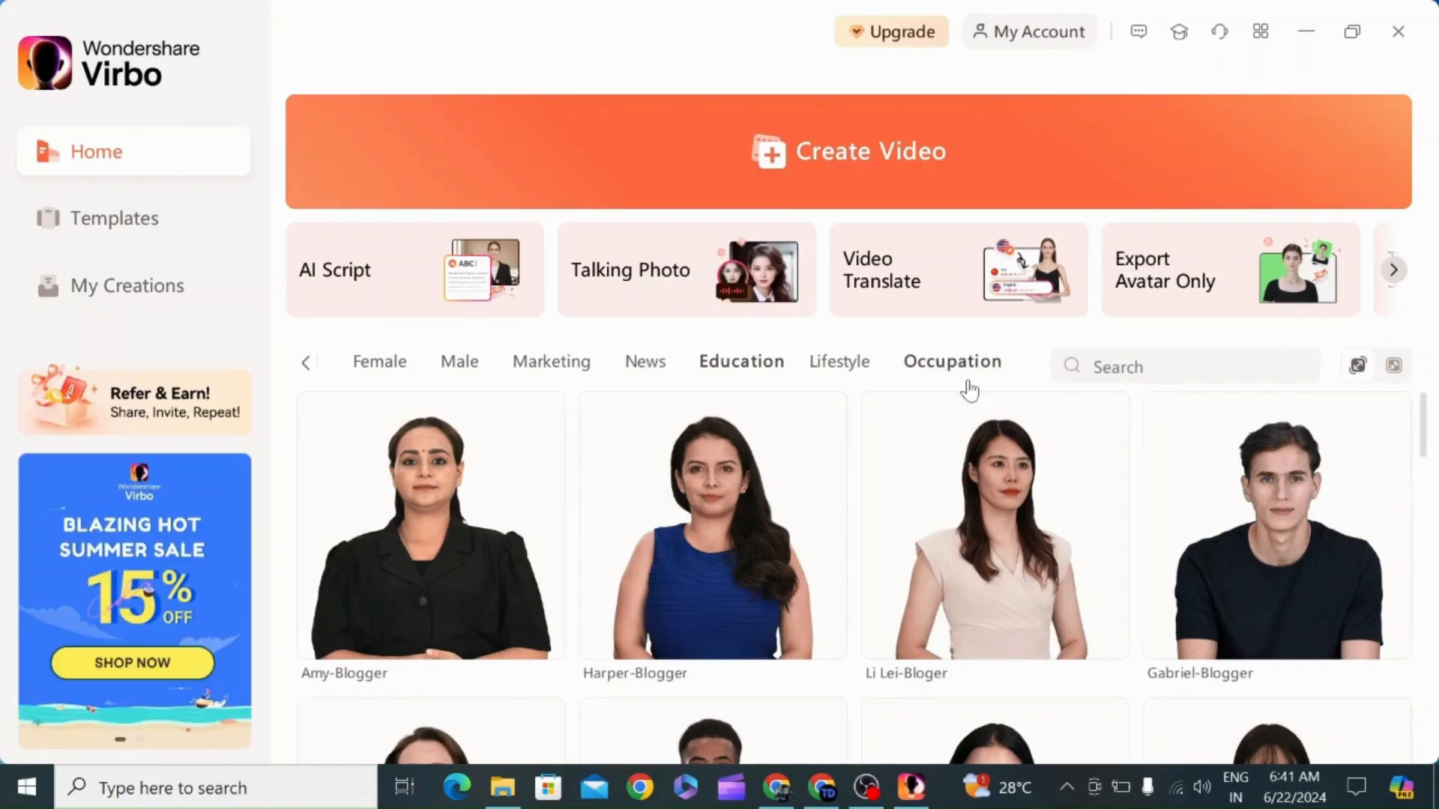
left_click(993, 369)
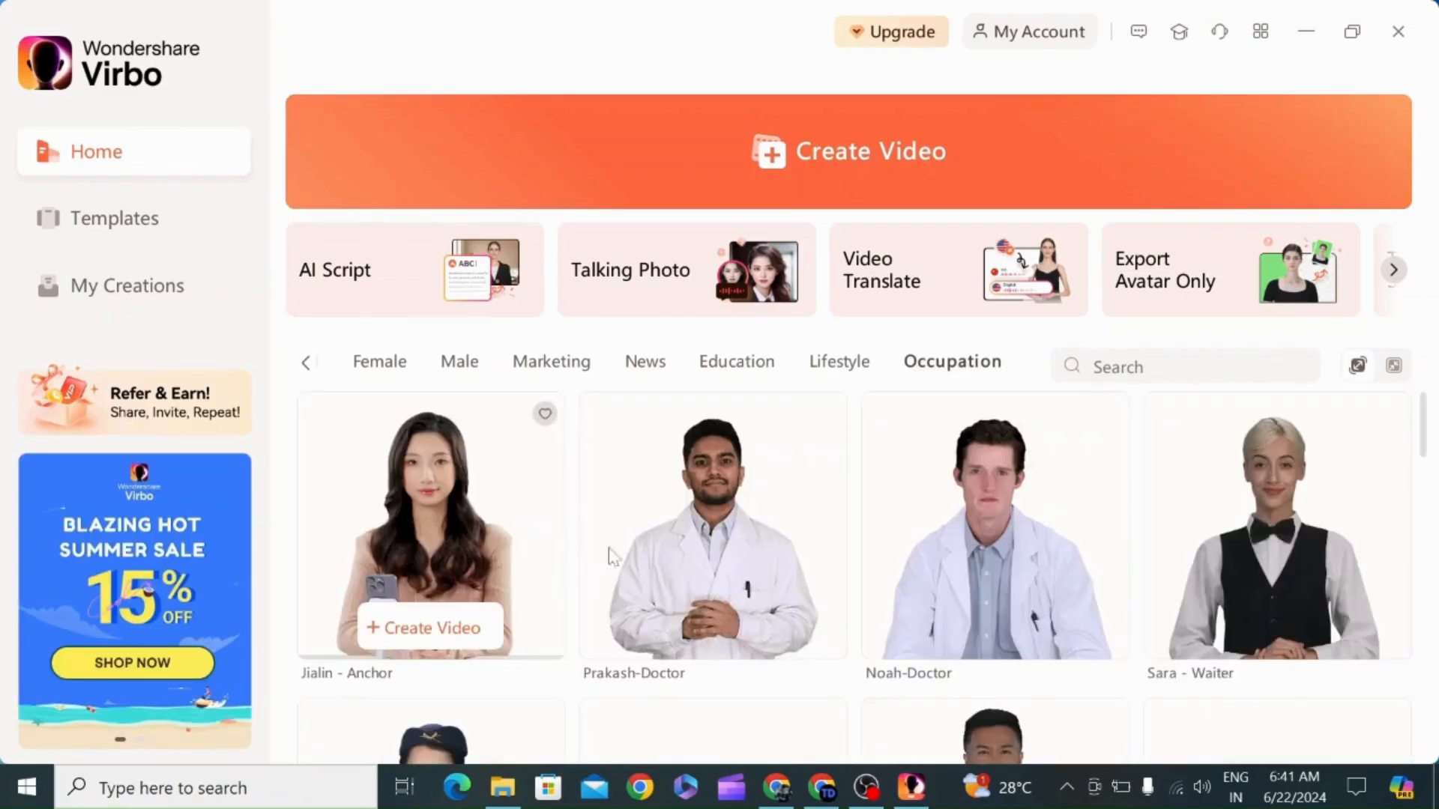
scroll(589, 558, "down", 5)
scroll(589, 563, "up", 5)
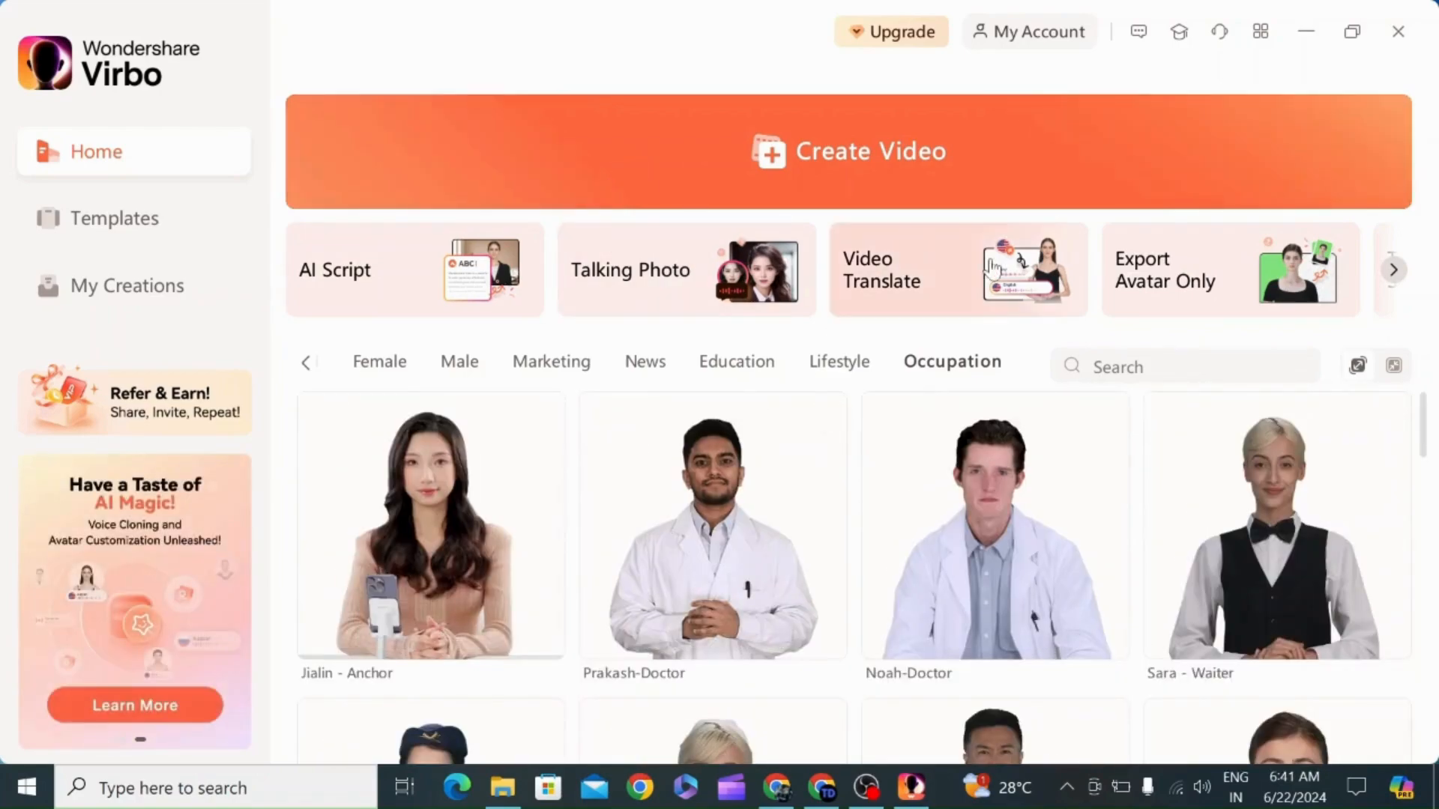
Create a new video project with the Landscape 16:9 aspect ratio.
left_click(859, 155)
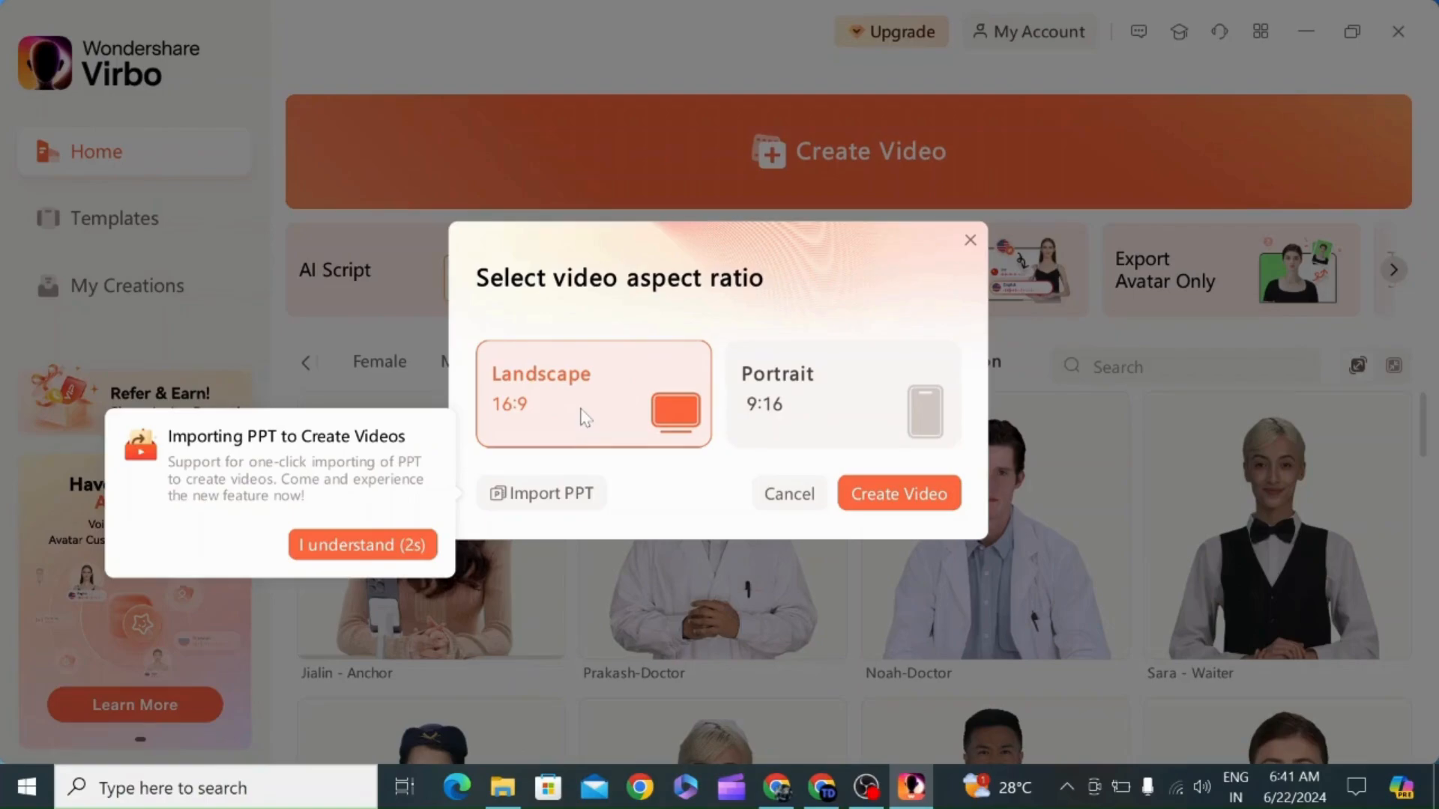
left_click(903, 502)
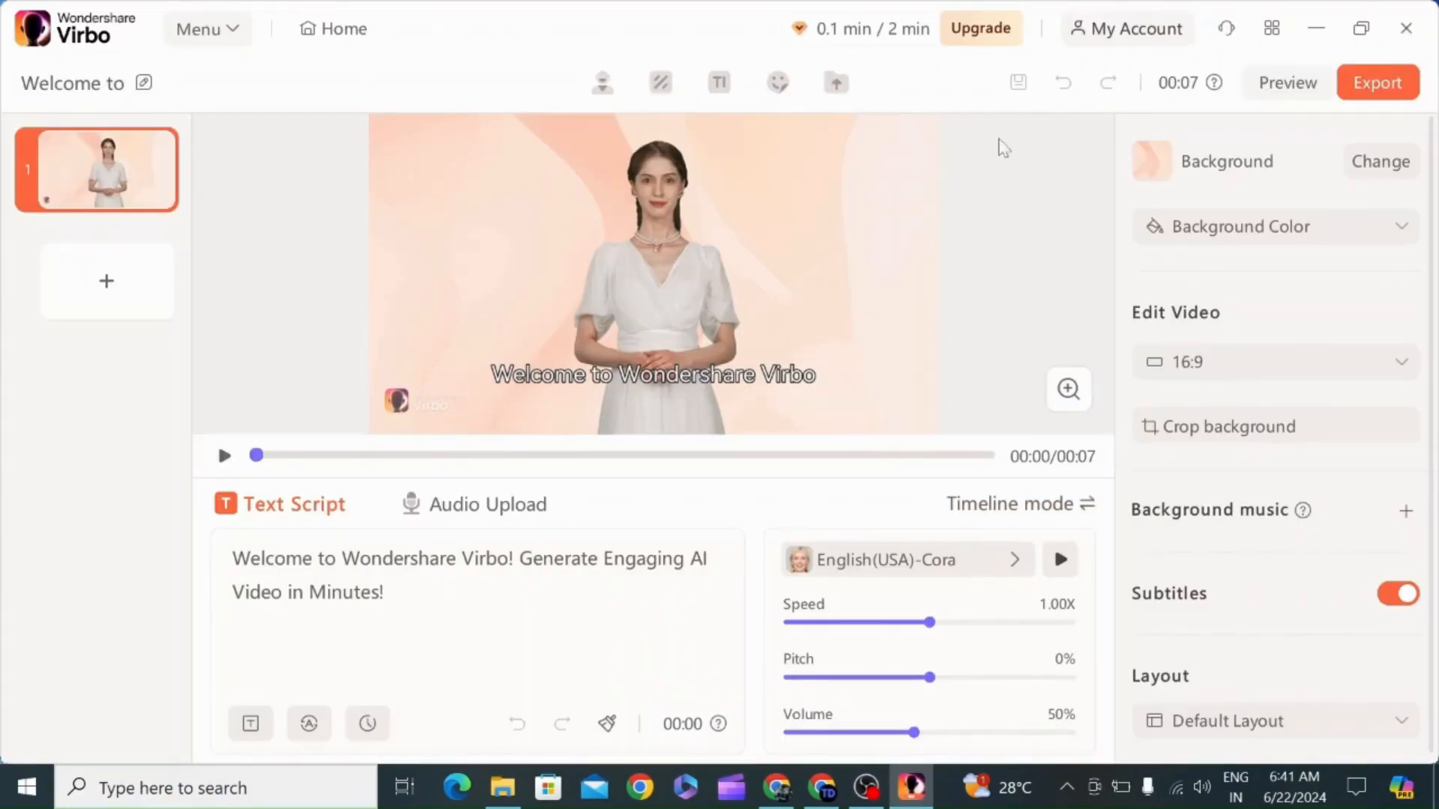
Fill the scene background with solid purple and try the custom blue #6698e2 as an alternative.
left_click(1181, 237)
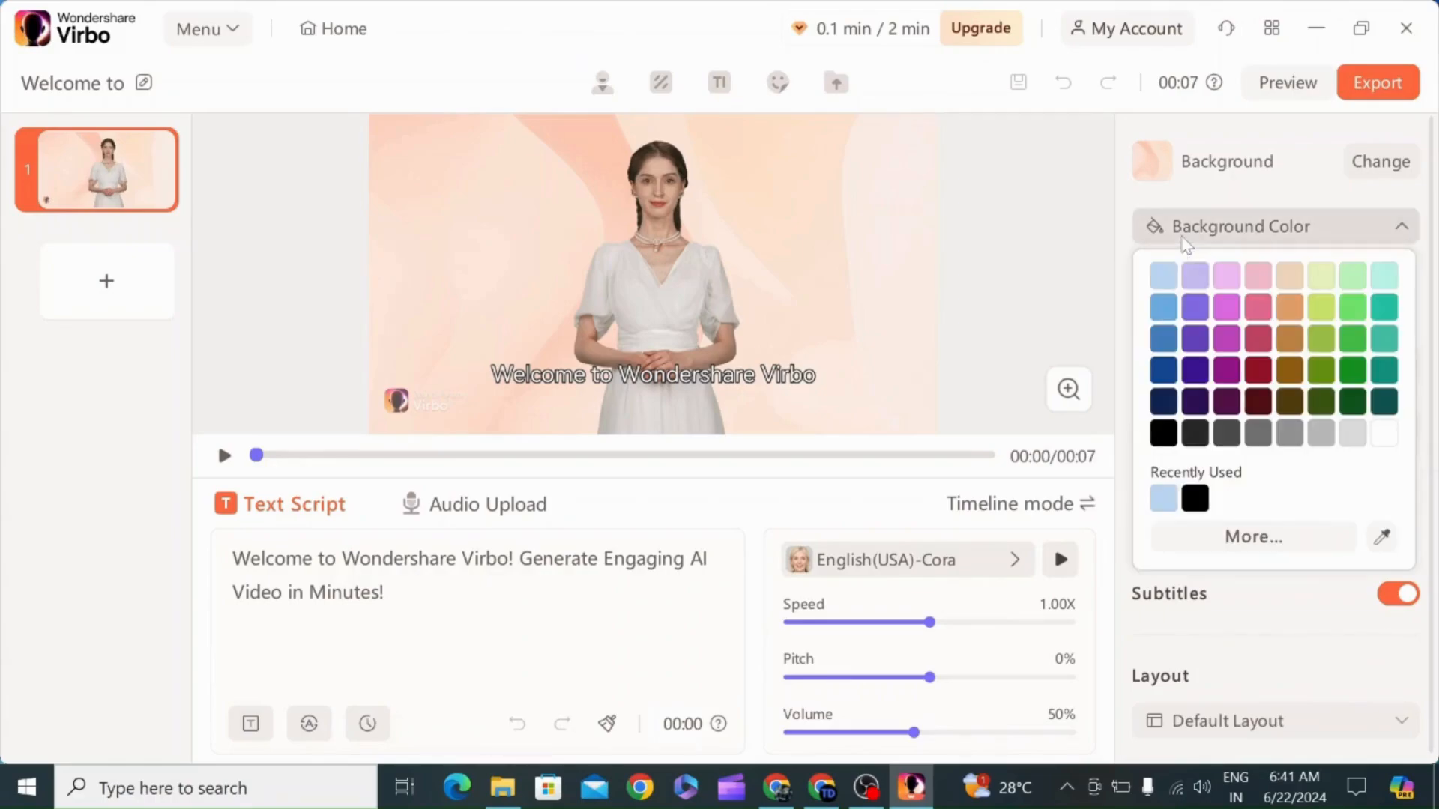
left_click(1196, 303)
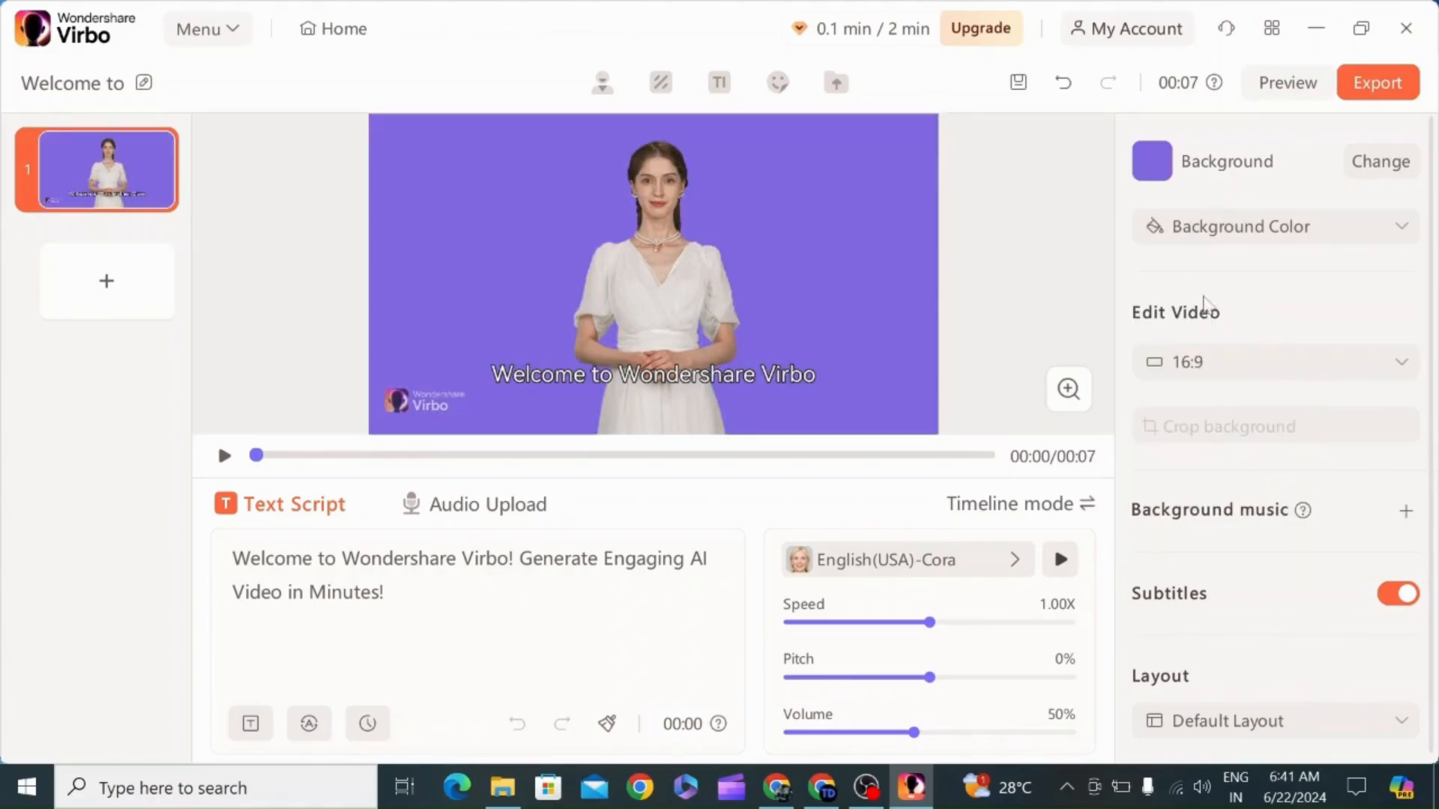
left_click(1358, 227)
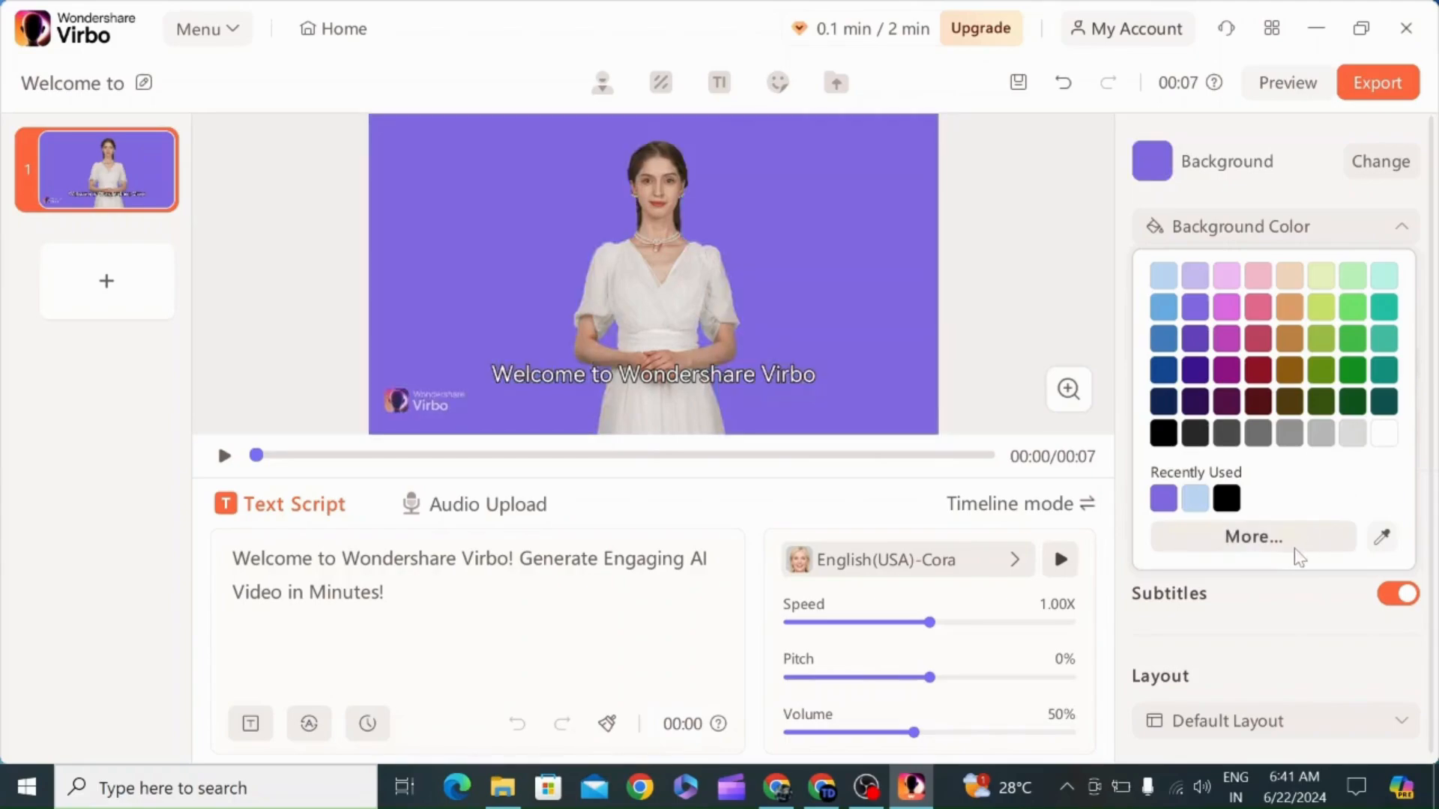
left_click(1282, 538)
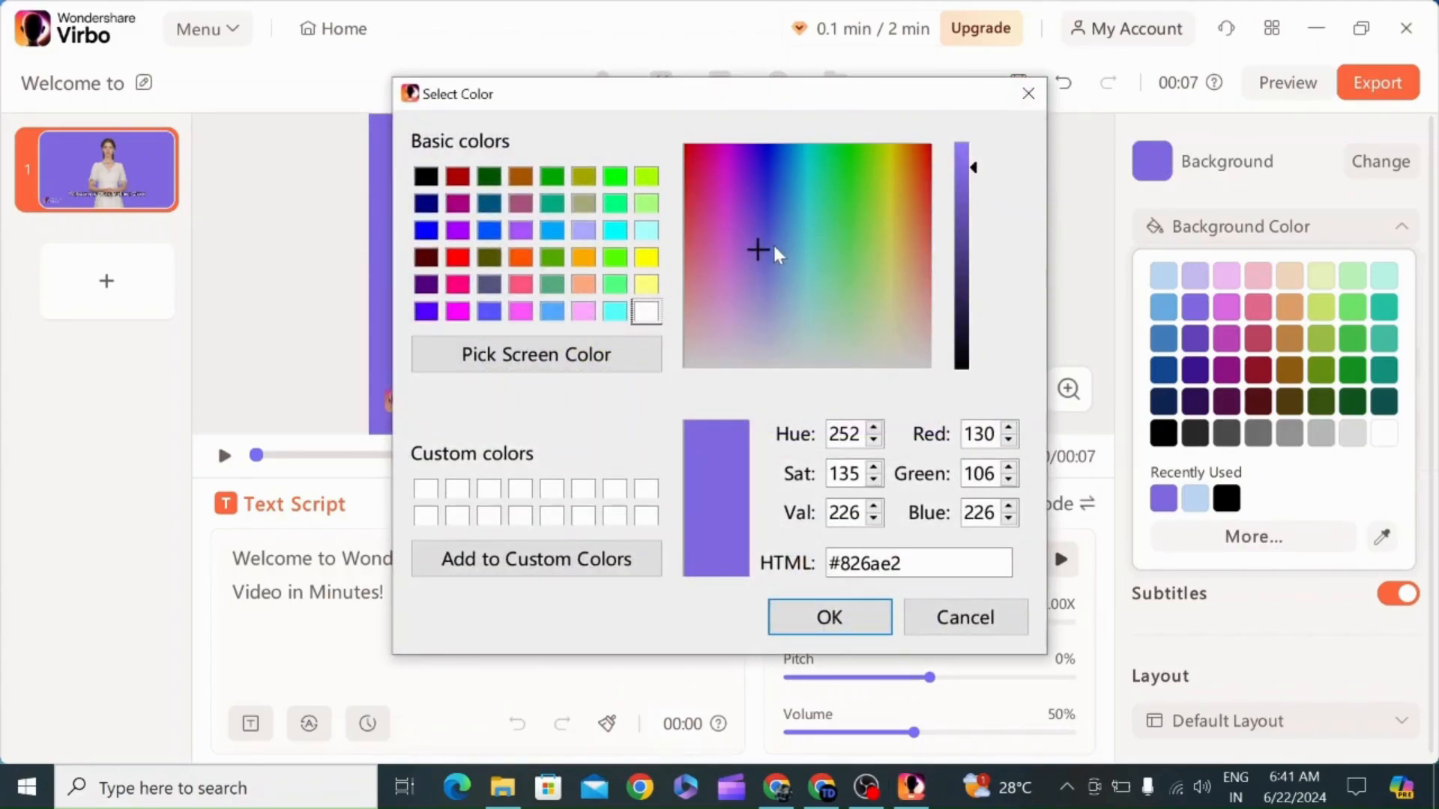
left_click_drag(770, 248, 782, 247)
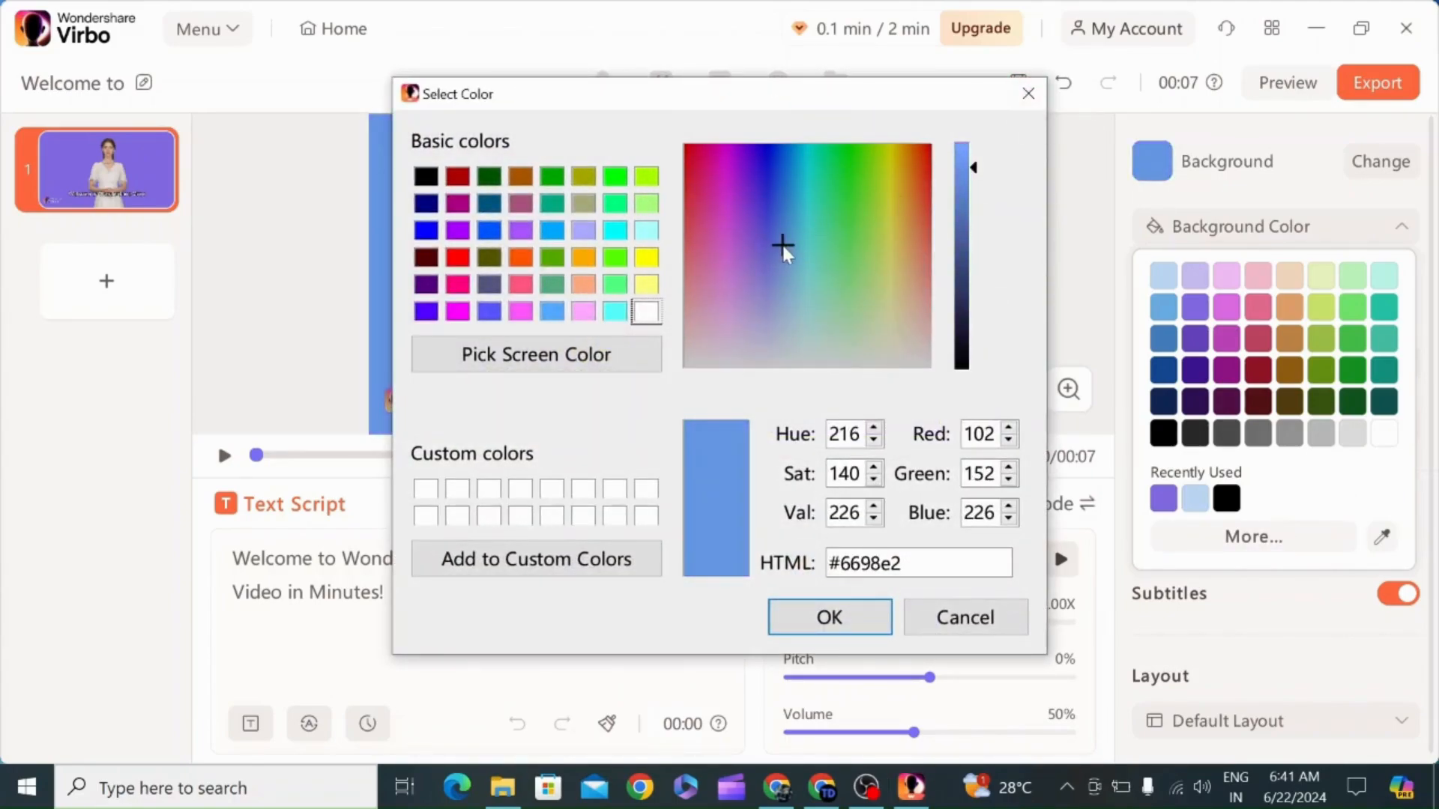
left_click(1029, 93)
left_click(1057, 257)
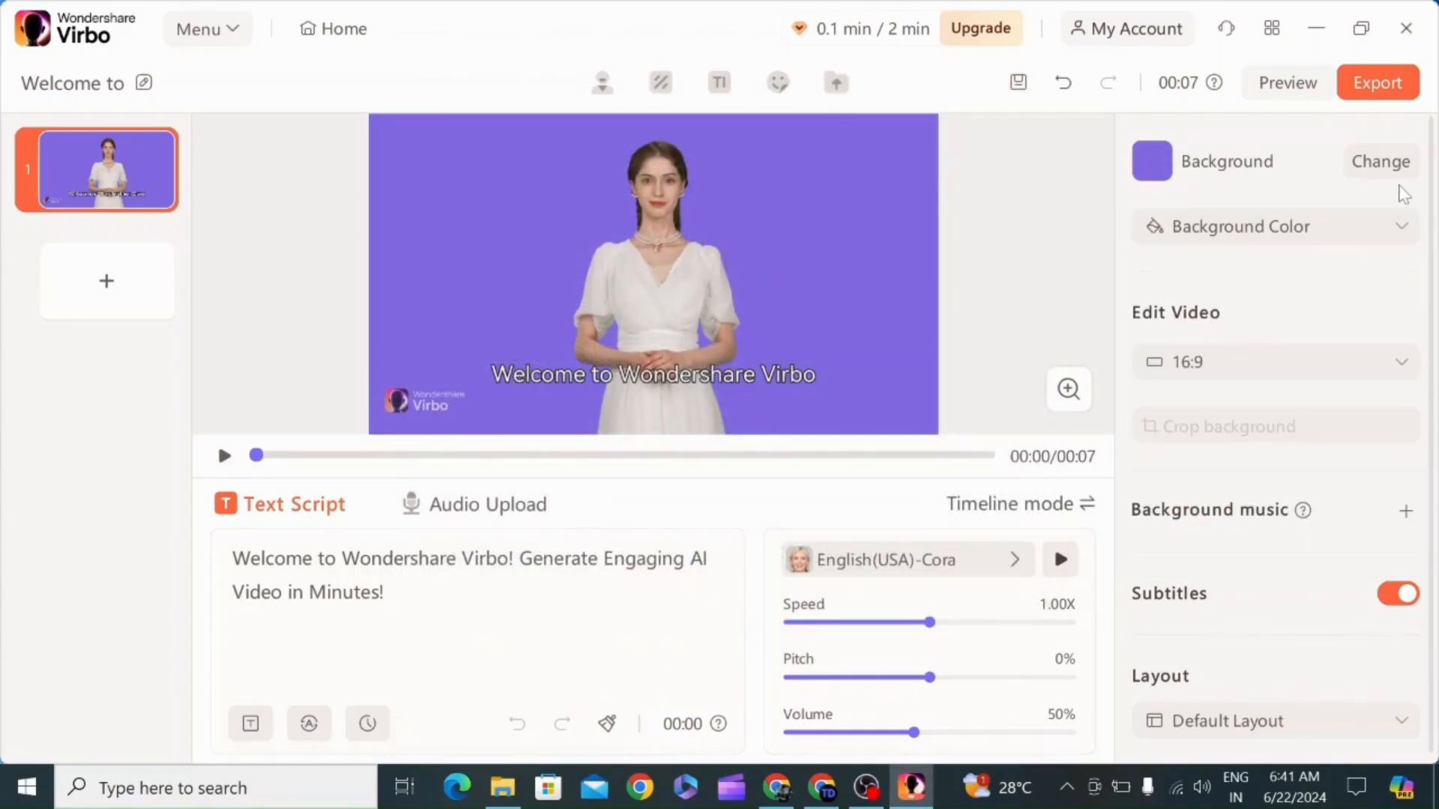
Replace the scene background with the dark blue wavy-lines image from the 3D Background Horizontal category.
left_click(1390, 167)
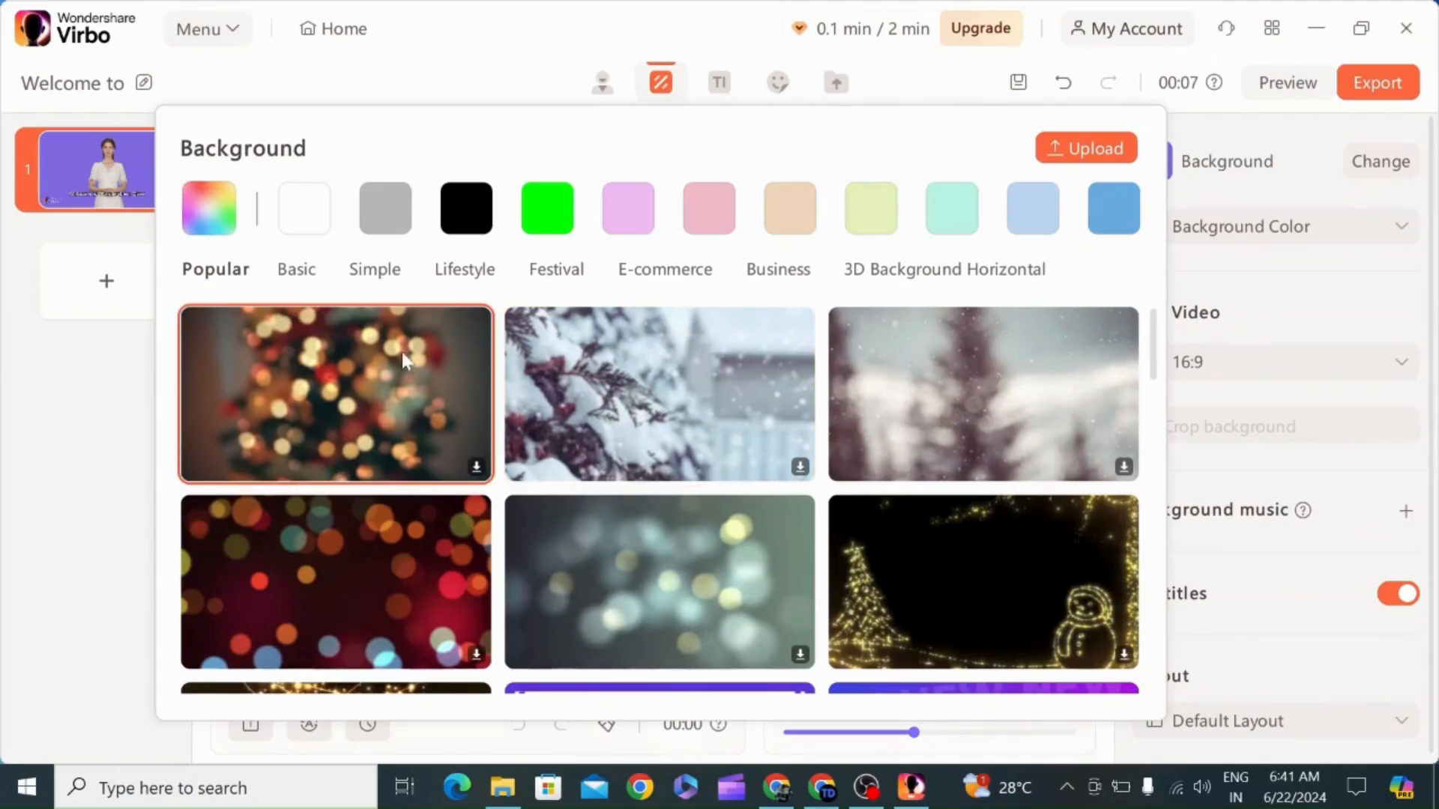
left_click(292, 272)
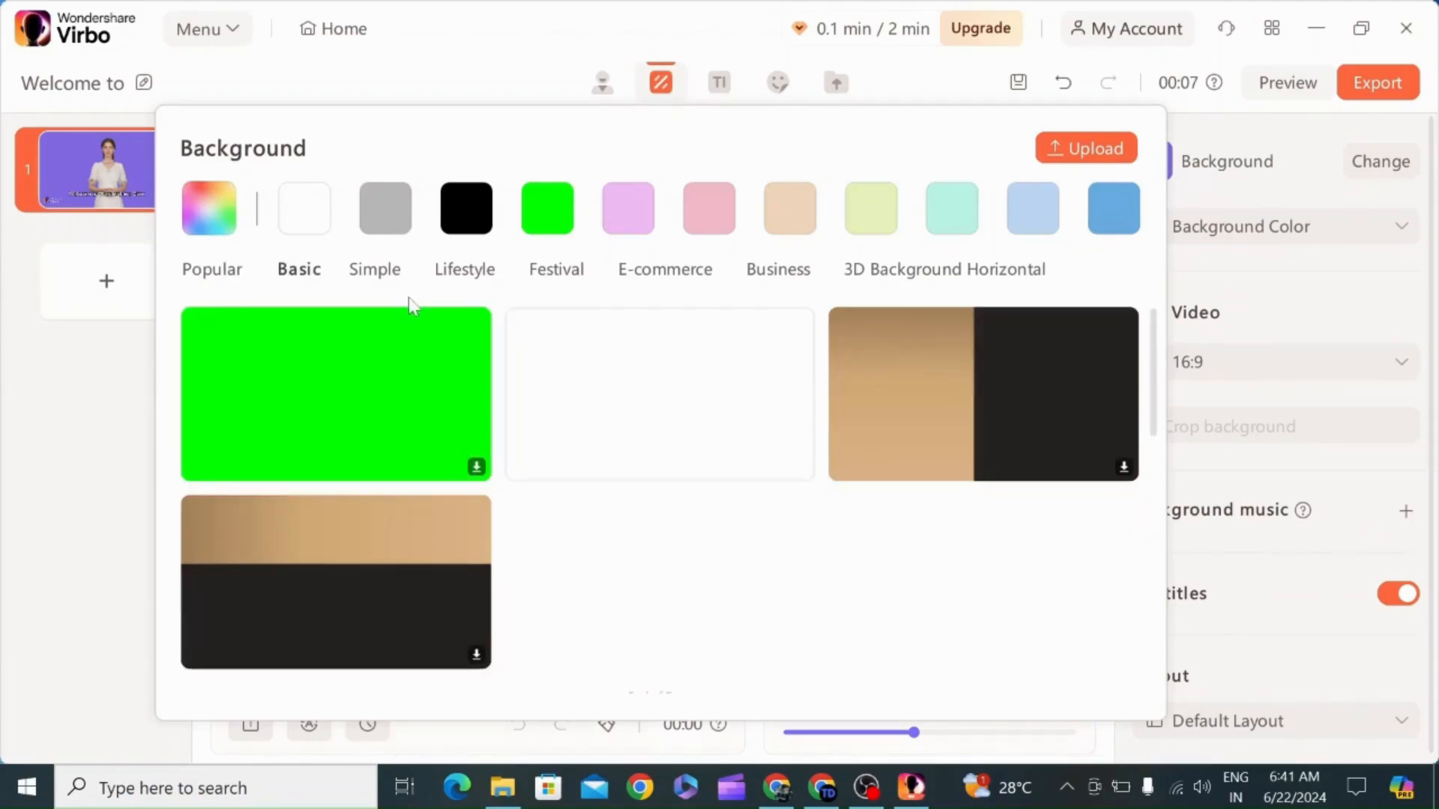
left_click(385, 287)
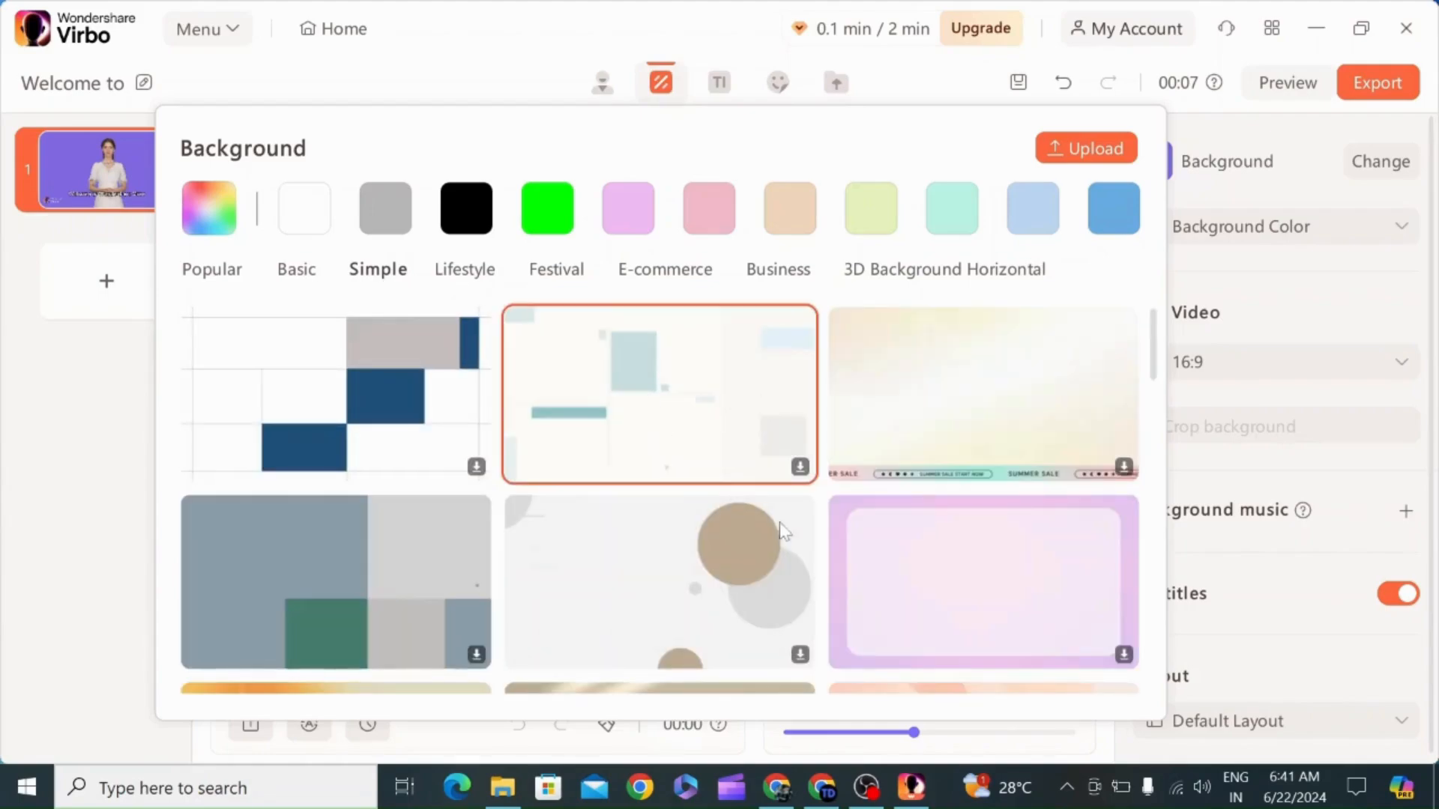
left_click(677, 276)
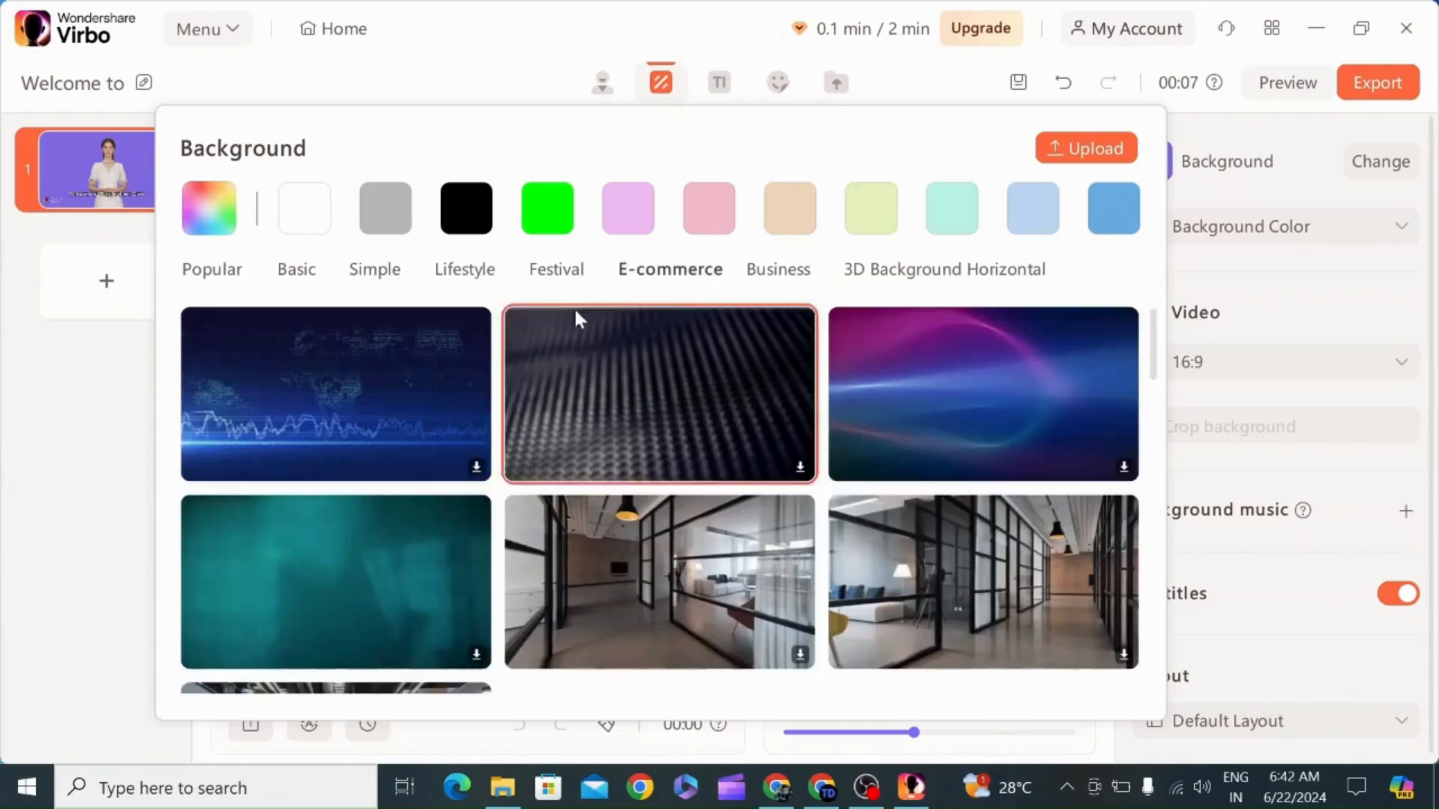
left_click(877, 270)
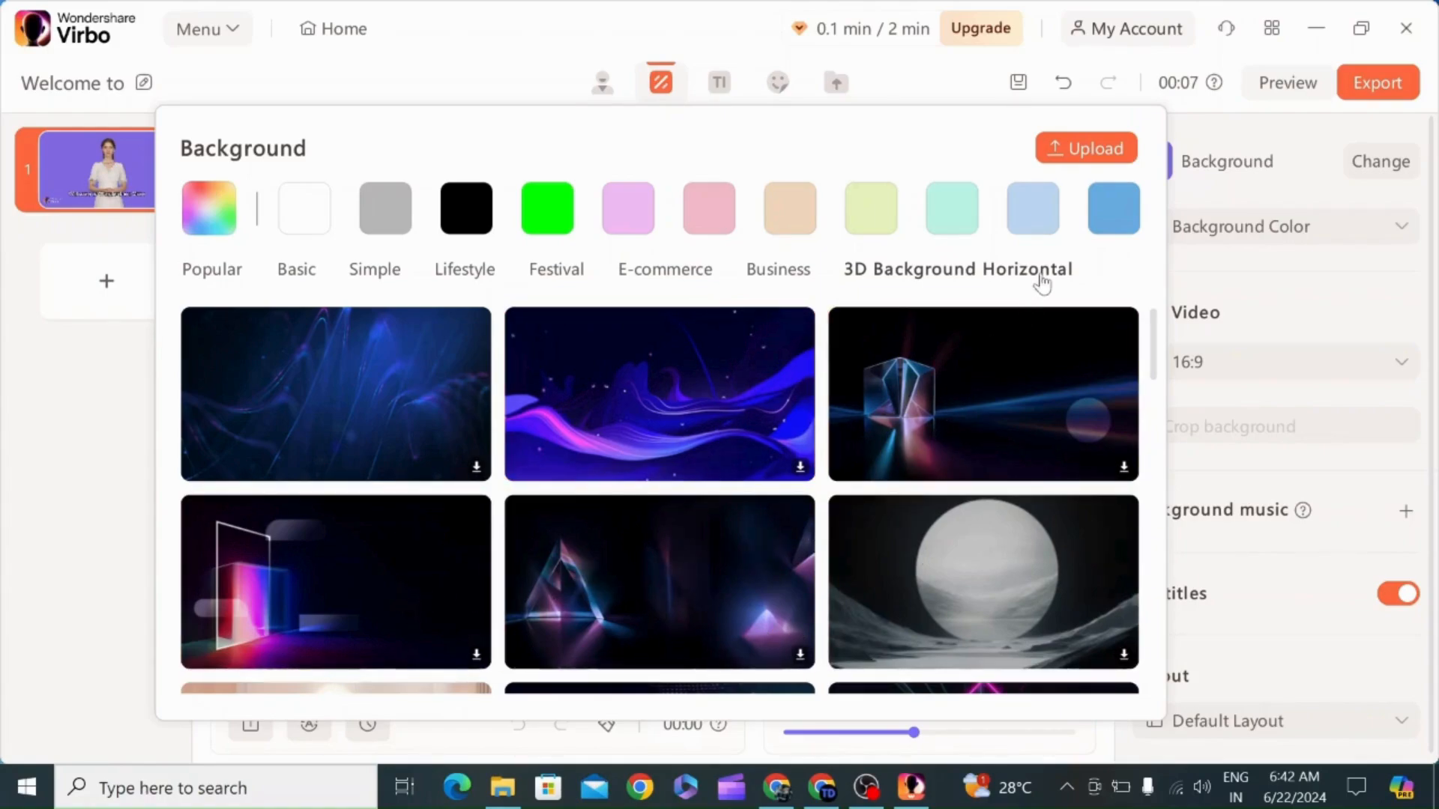
left_click(395, 419)
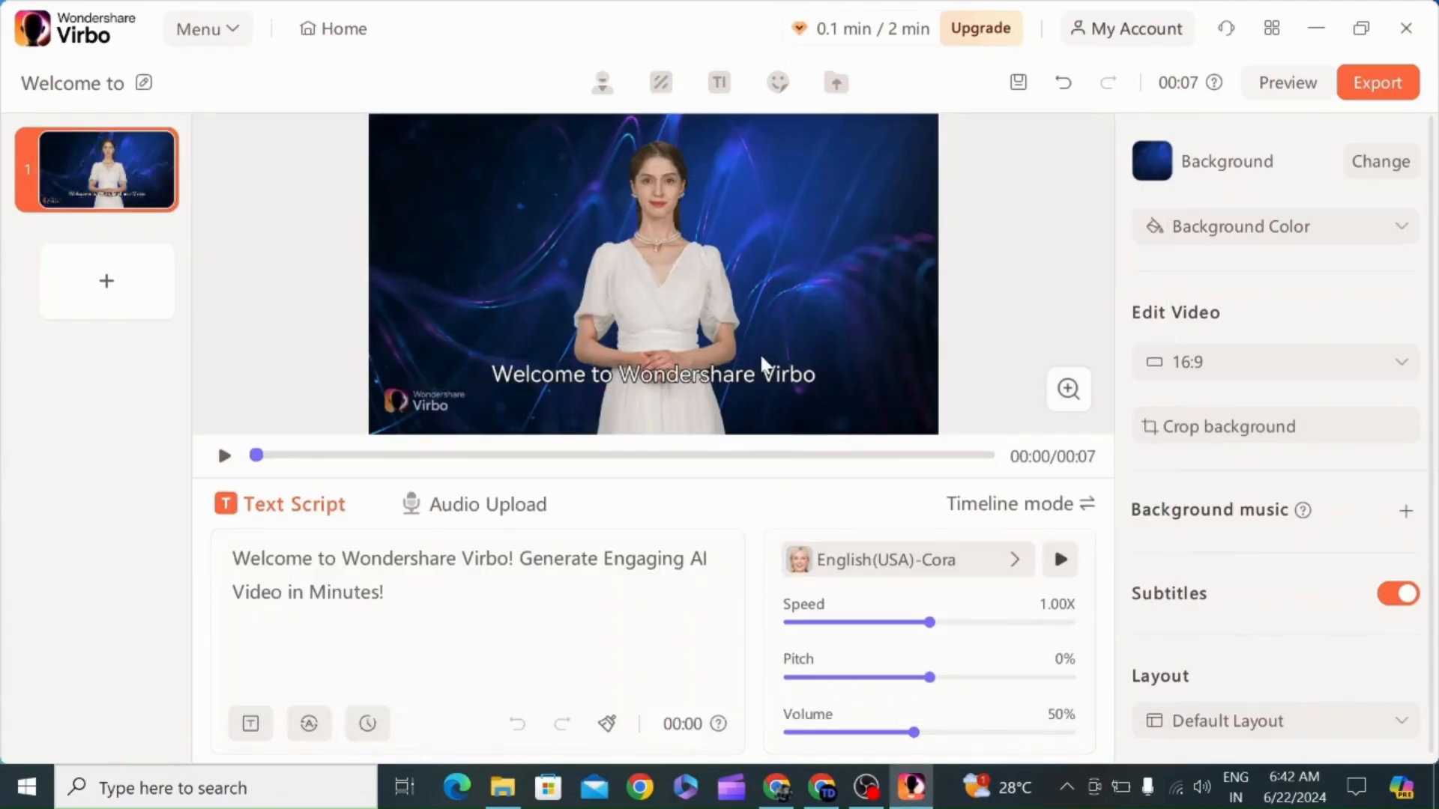
Centre the avatar horizontally in the scene and apply the Full body view style to it.
left_click(661, 302)
left_click_drag(661, 303, 679, 303)
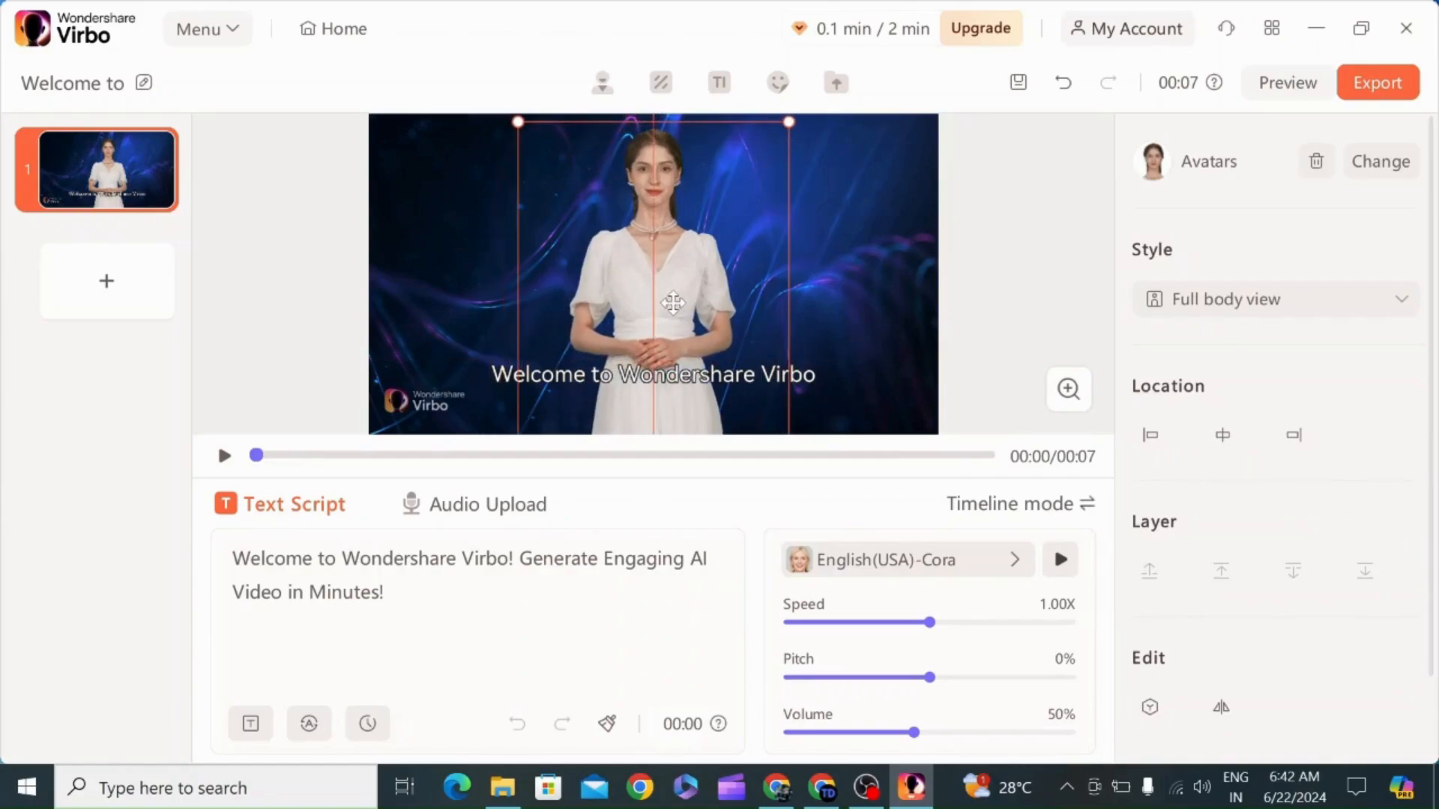
left_click(1311, 298)
left_click(1310, 356)
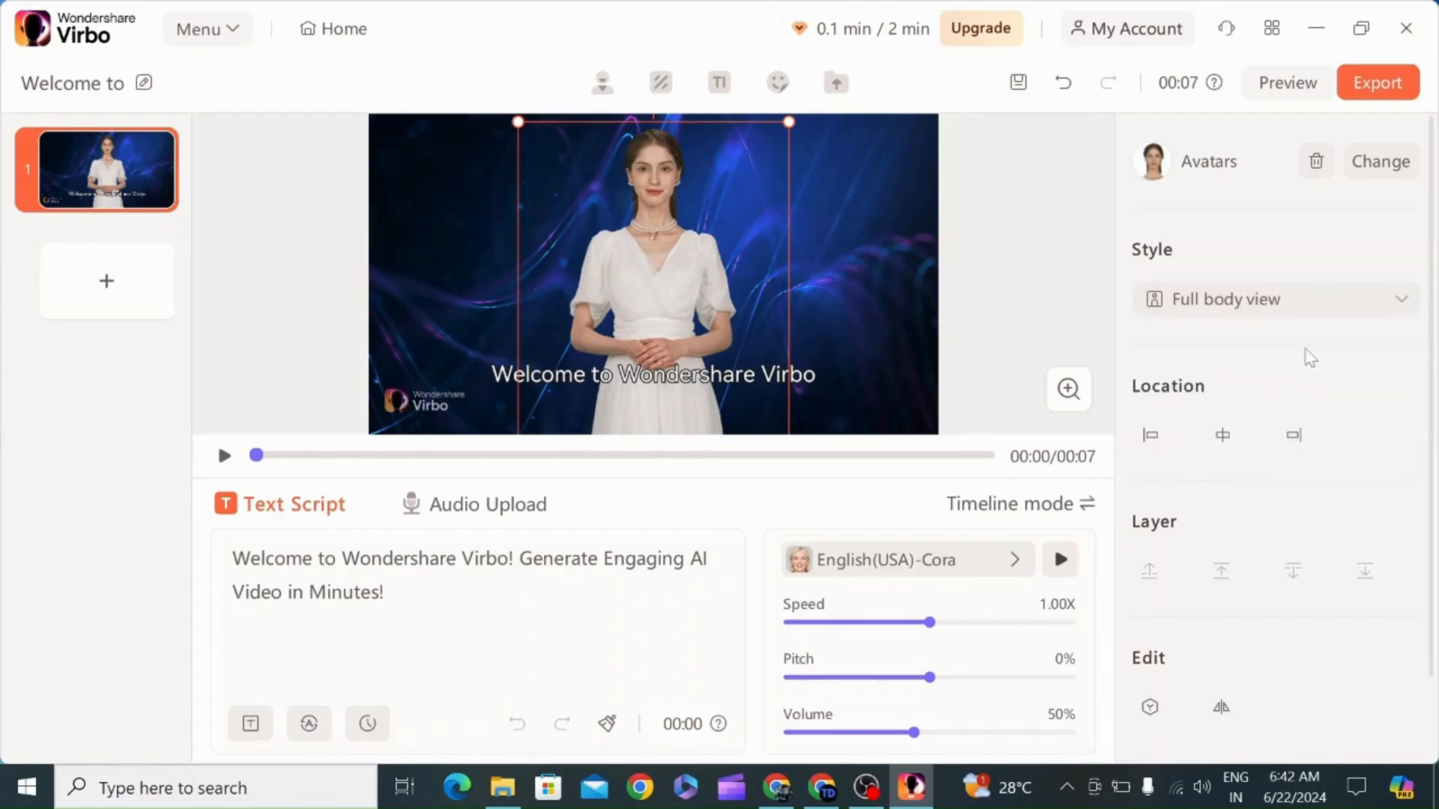
Try the Circular view and Half-length view styles on the avatar, and return it to Full body view.
left_click(1293, 311)
left_click(1297, 382)
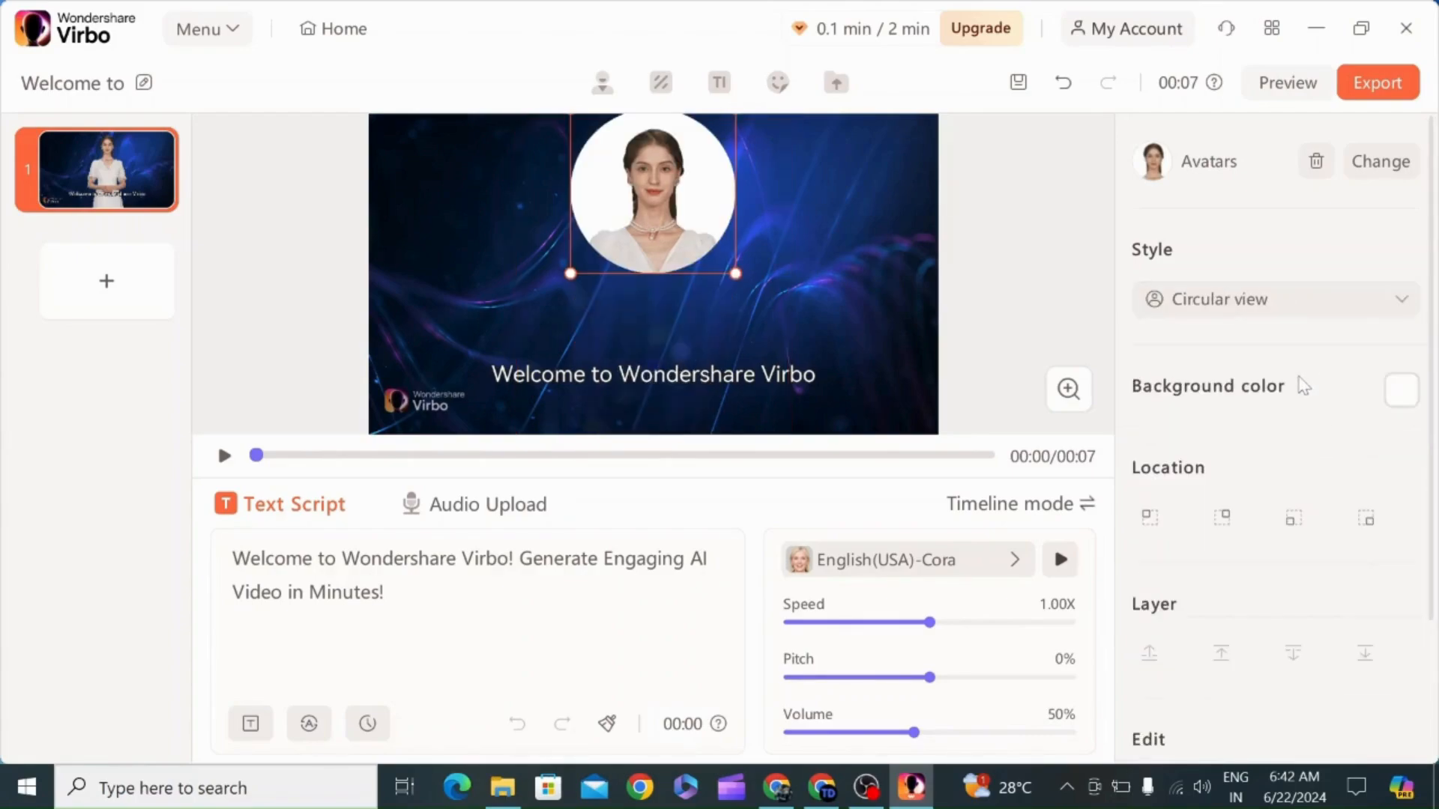
left_click(1286, 316)
left_click(1294, 418)
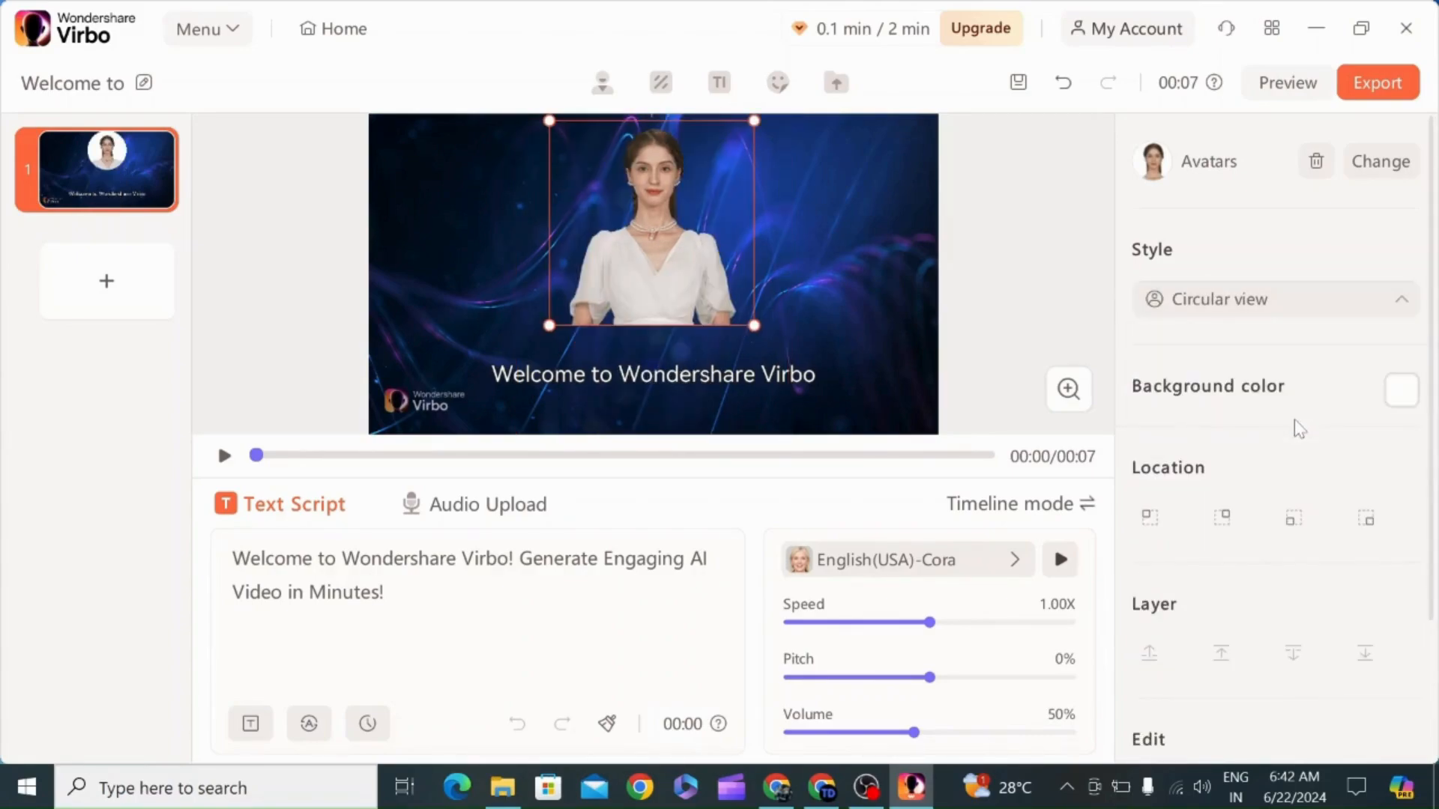
left_click(1279, 320)
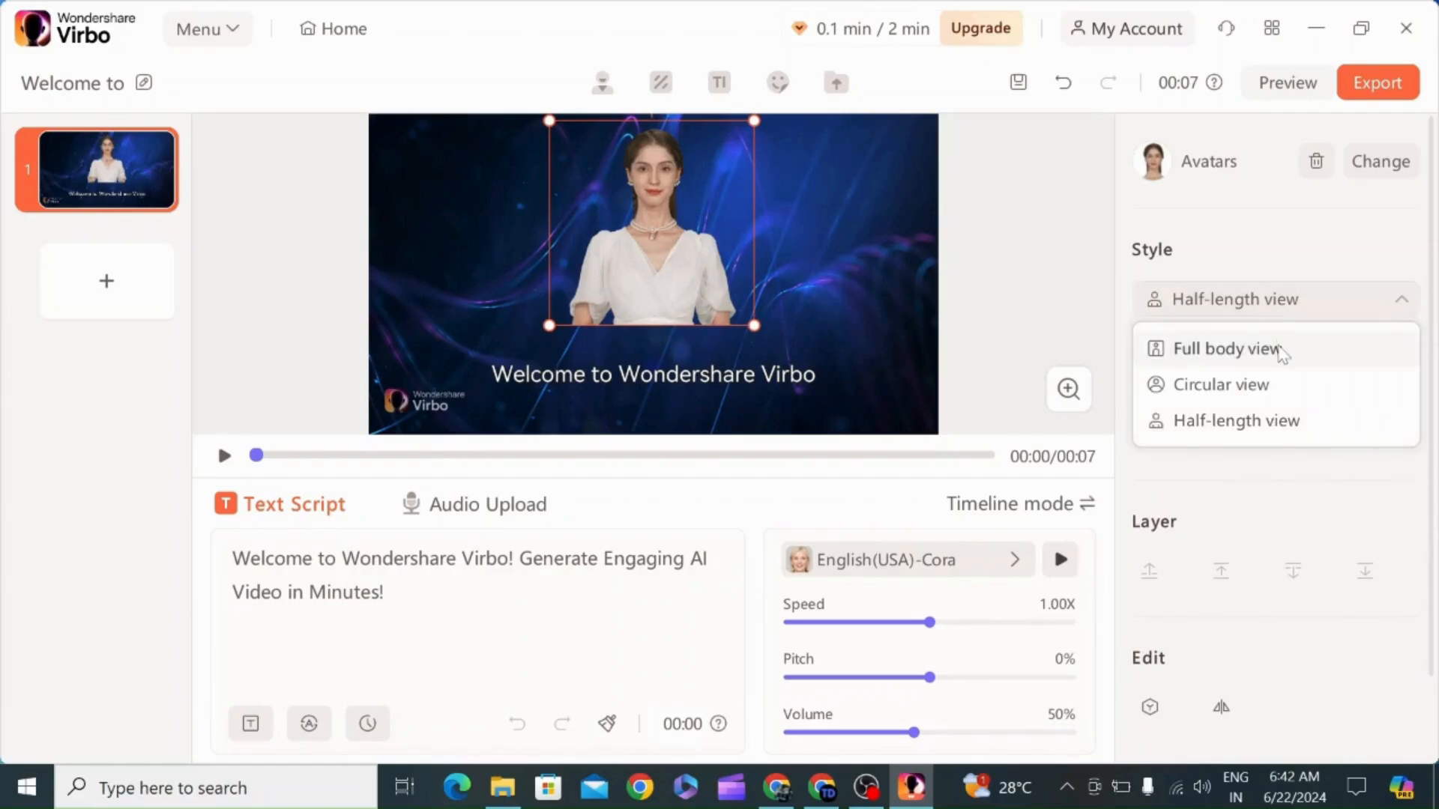
left_click(1284, 352)
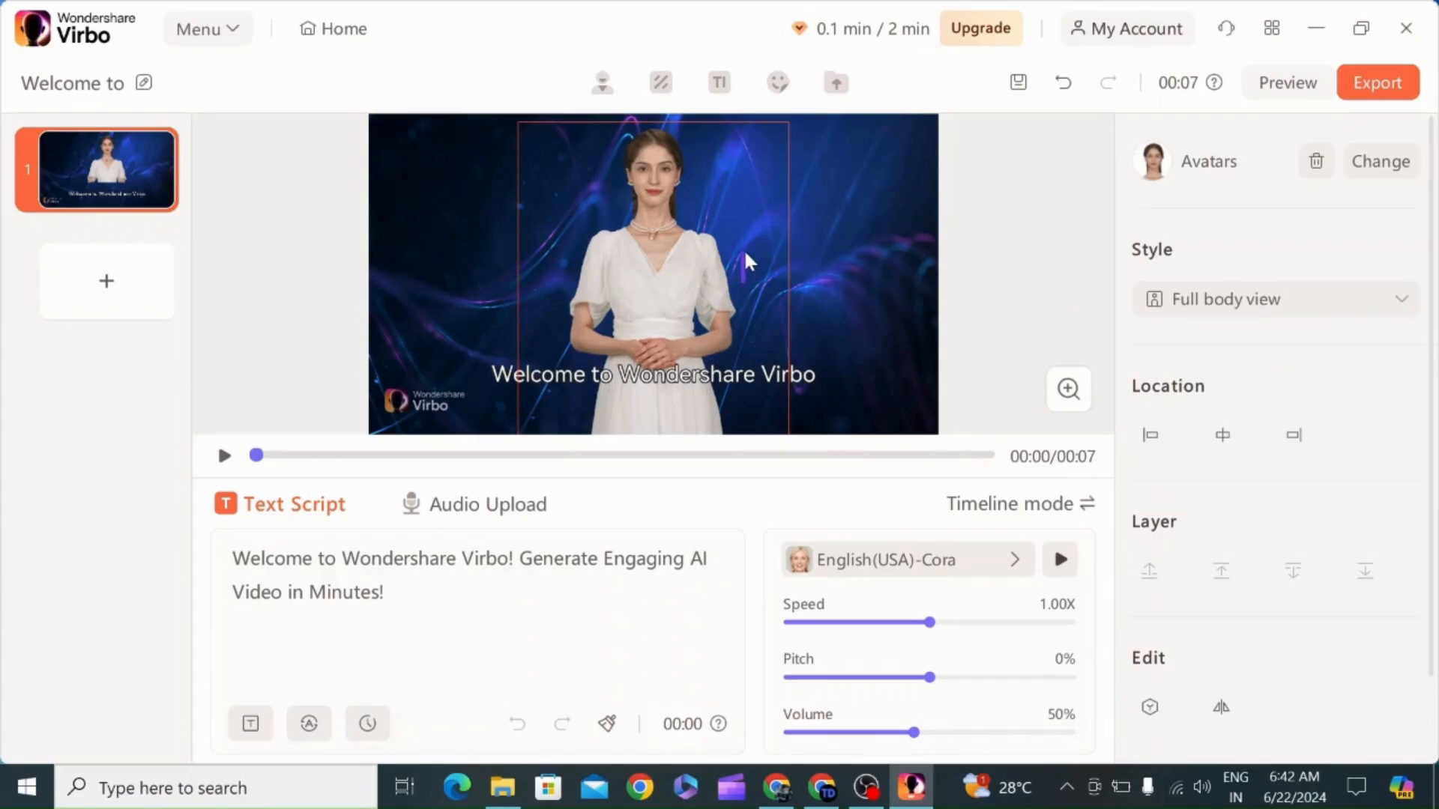
Move the avatar slightly upward in the scene while keeping it horizontally centred, and deselect it.
left_click_drag(674, 296, 670, 284)
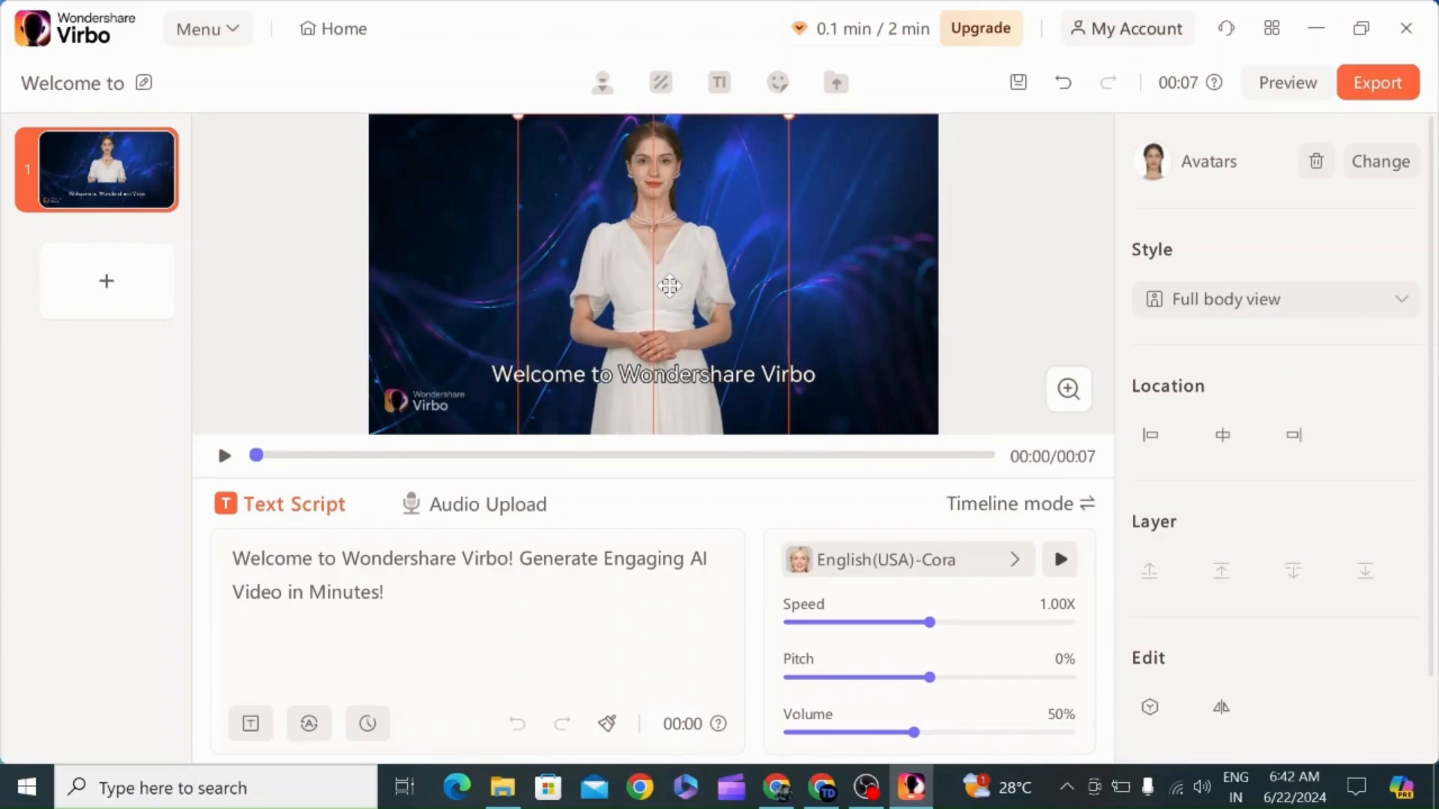
left_click(1053, 272)
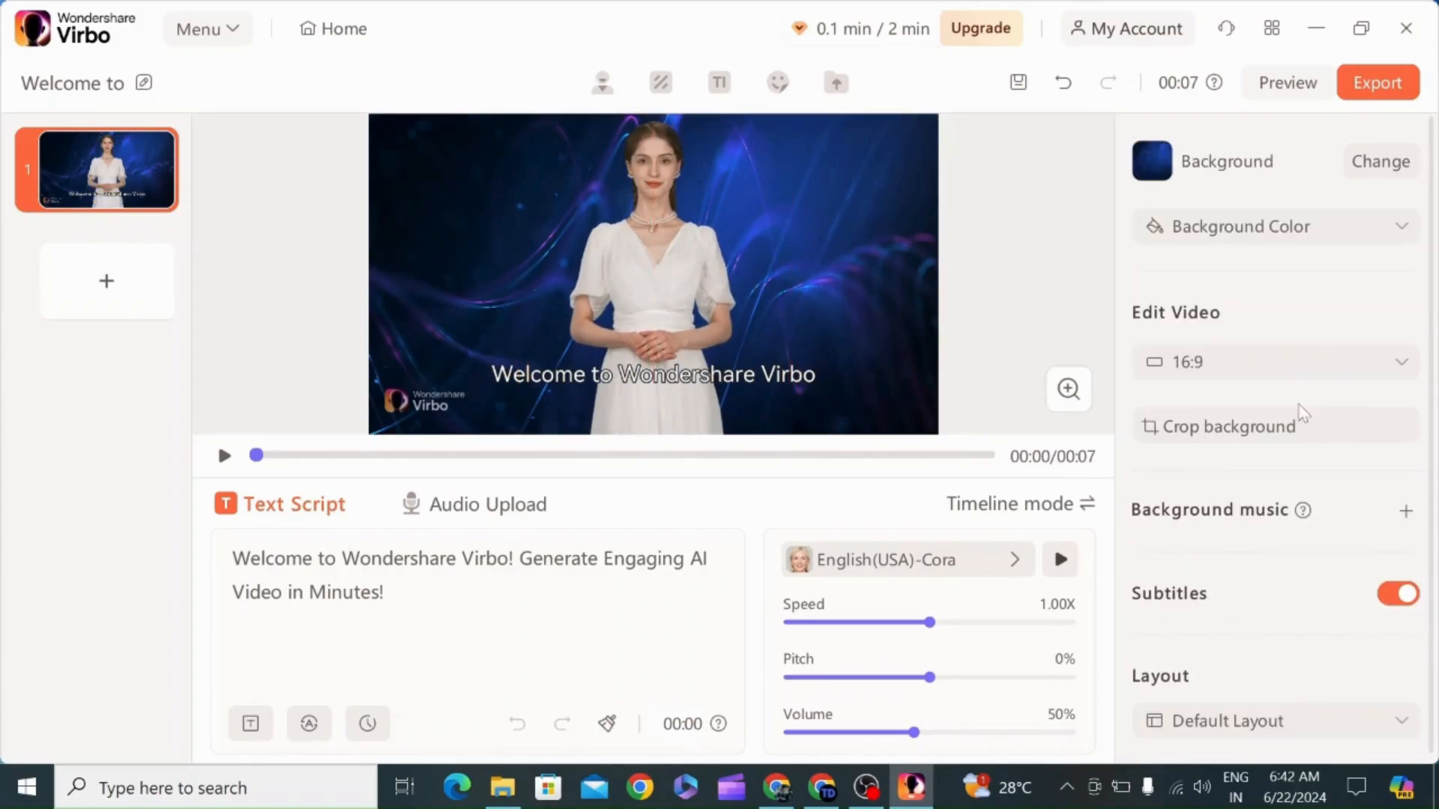
scroll(1212, 397, "down", 1)
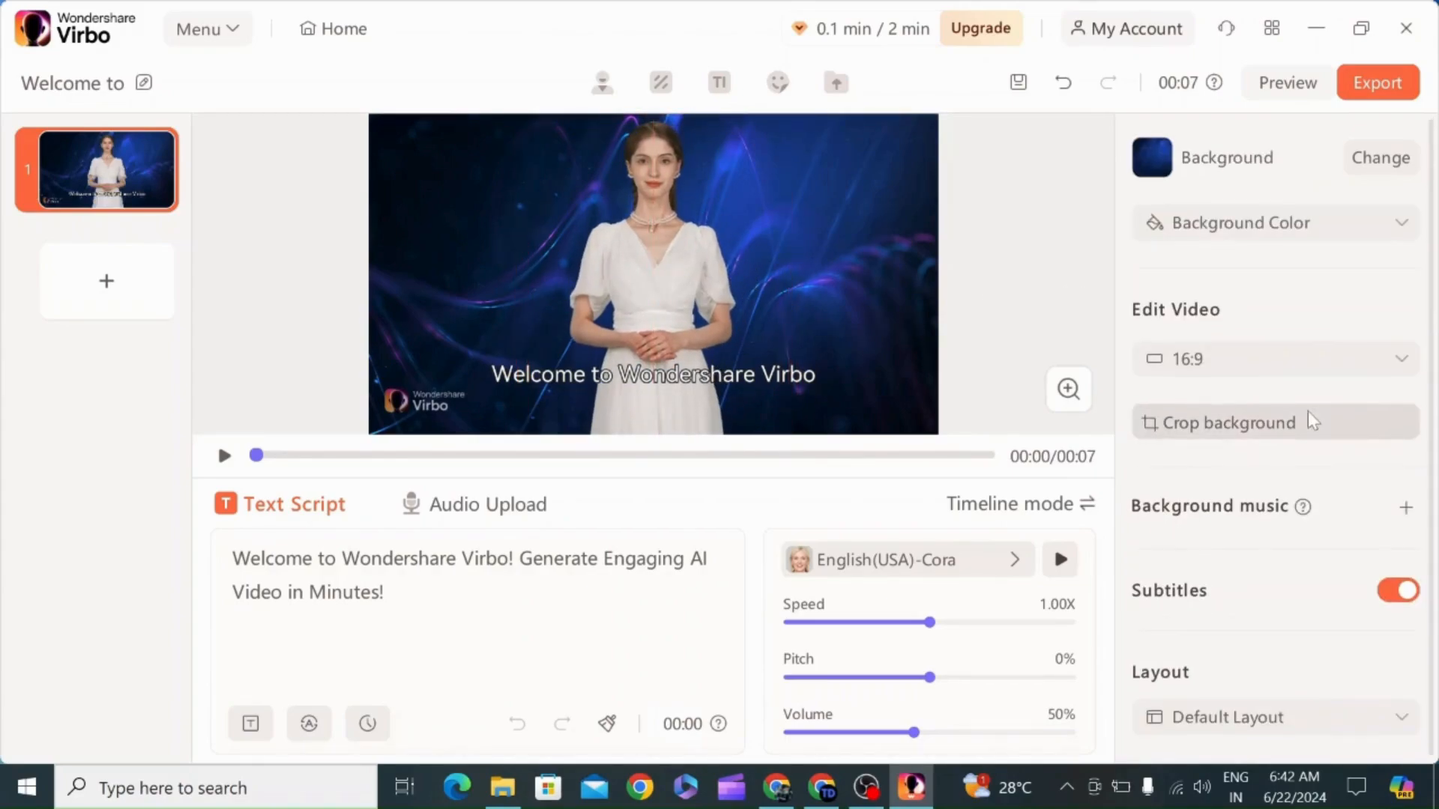
Examine the subtitle's text style and outline settings, and turn off the scene's subtitles.
left_click(776, 378)
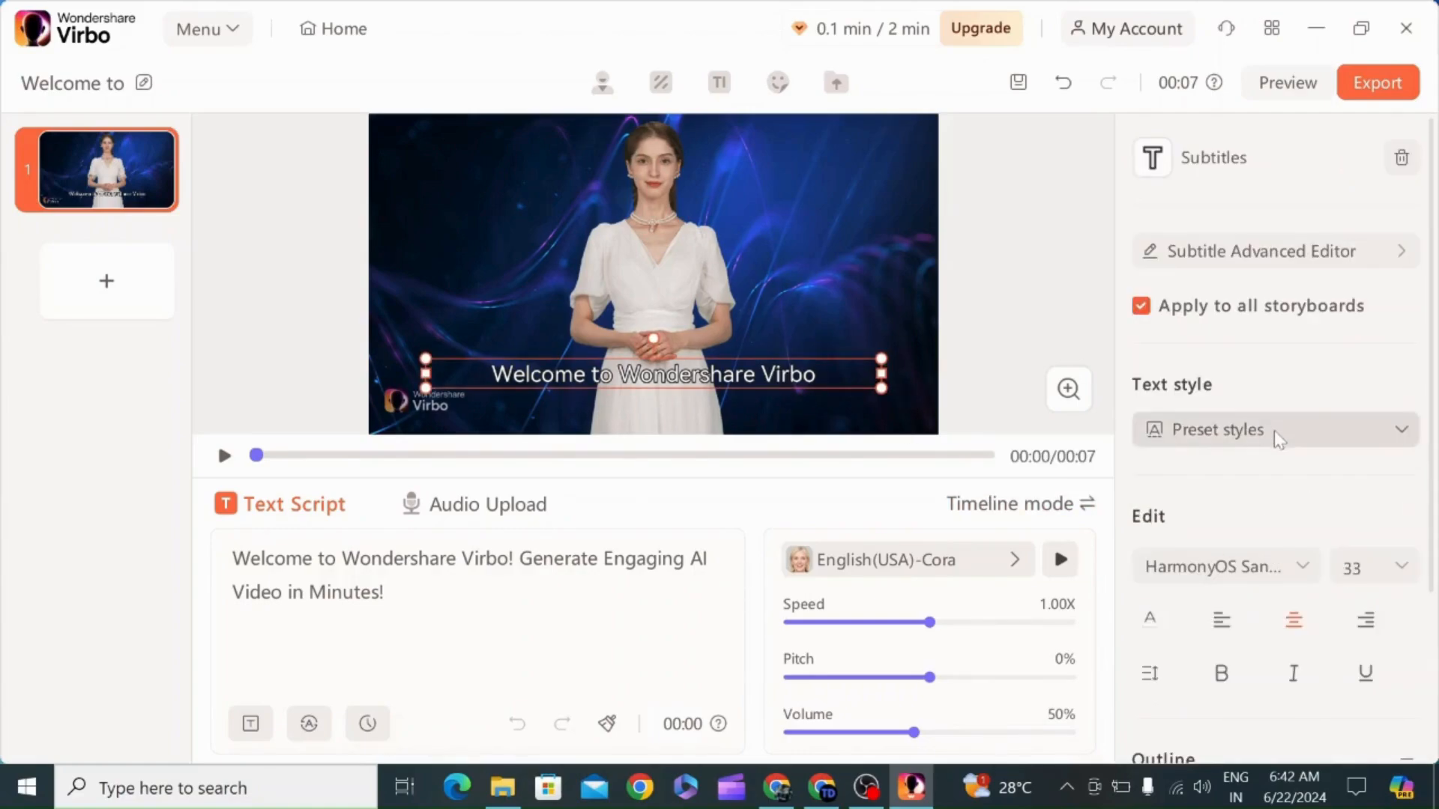
scroll(1275, 434, "down", 3)
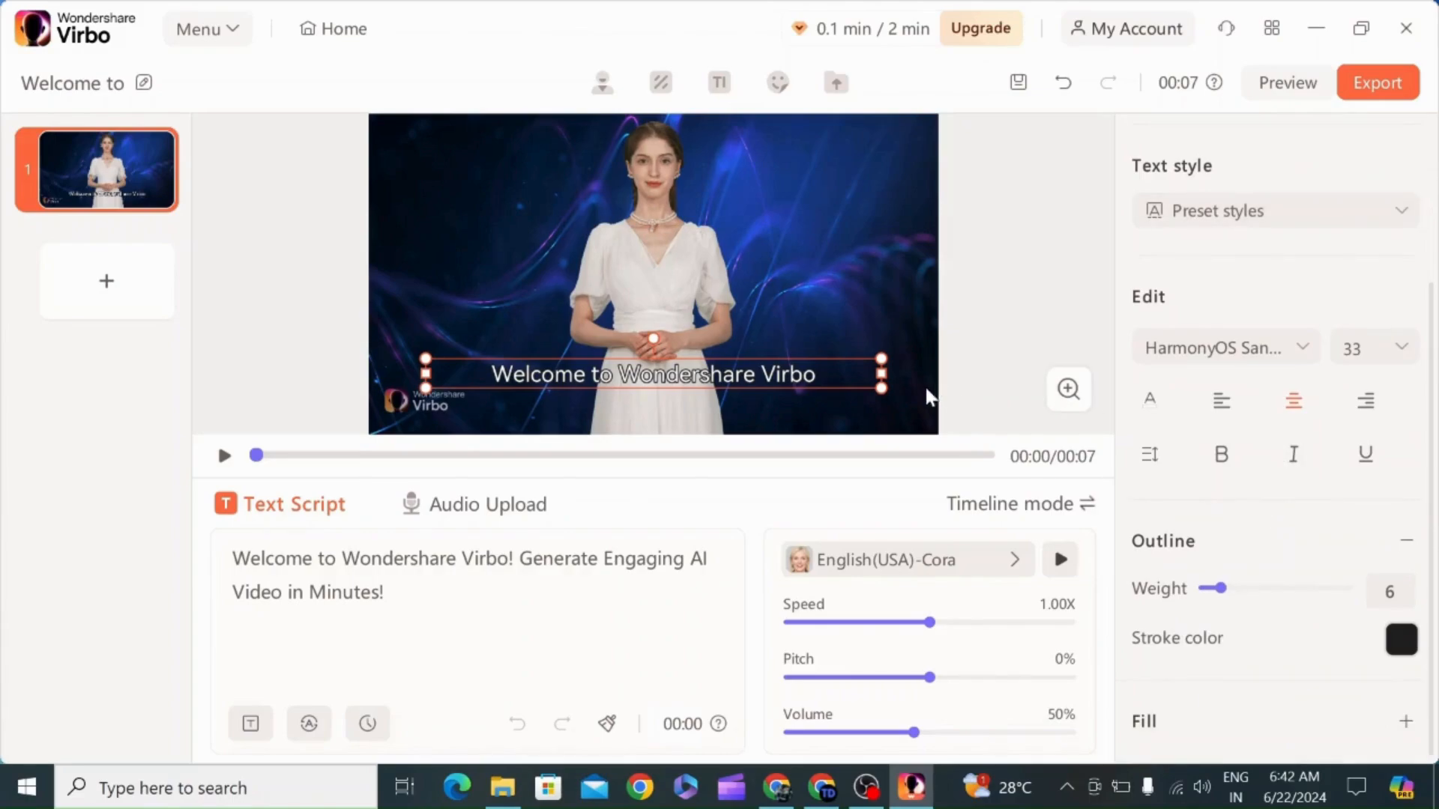
left_click(1020, 296)
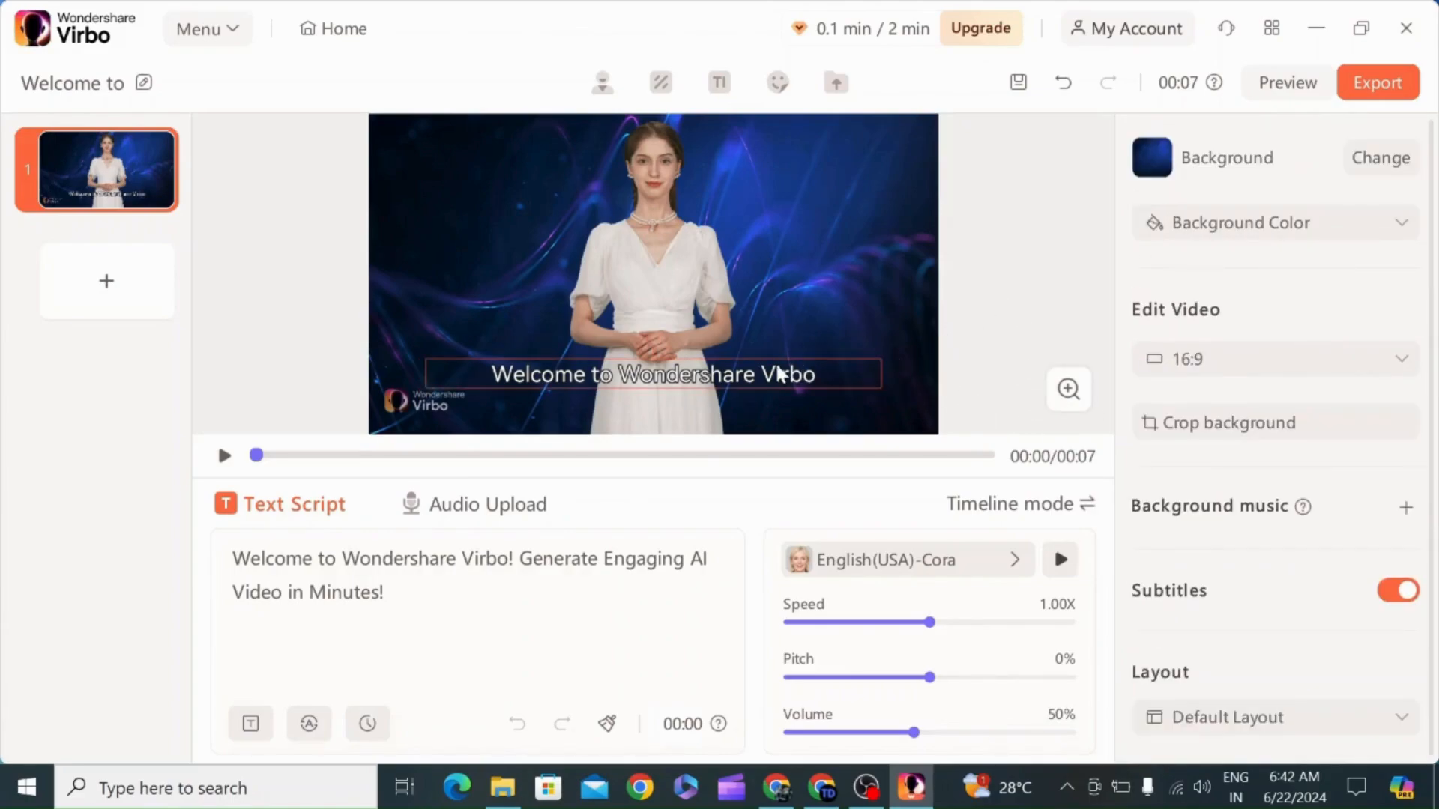
left_click(1397, 592)
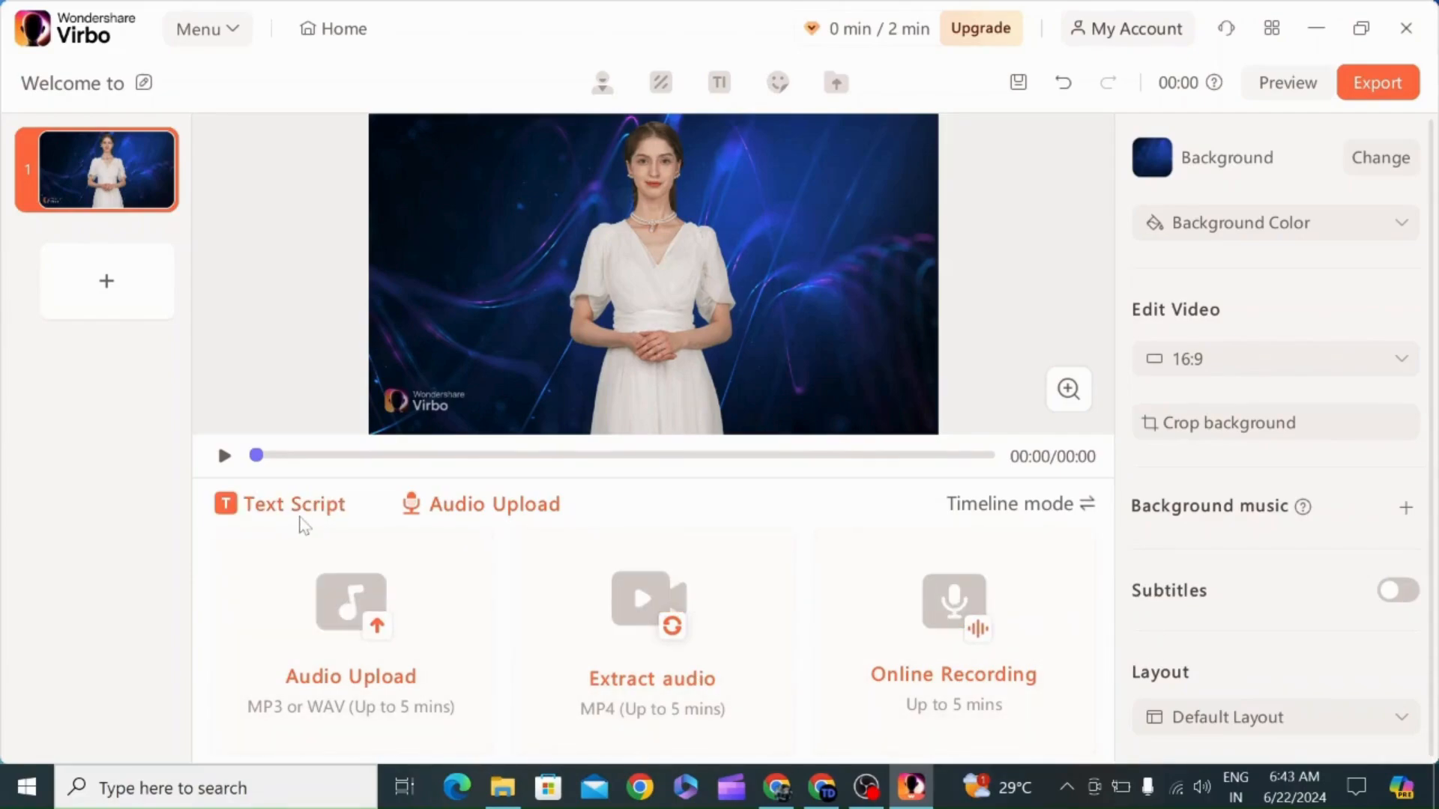
Enter "hi guys, welcome to tech d subscribe to" as the scene's voiceover text script.
left_click(300, 523)
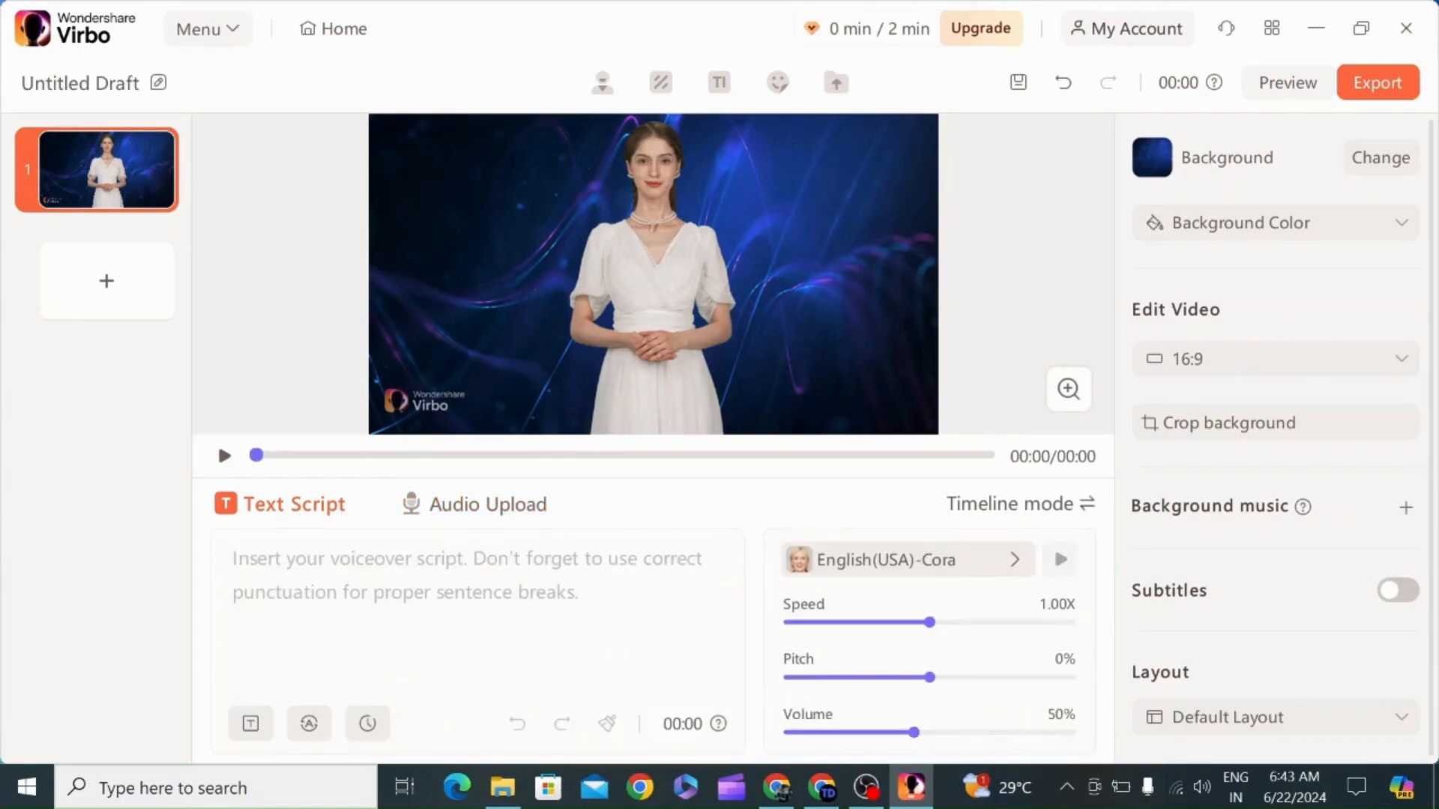
type("hi guy")
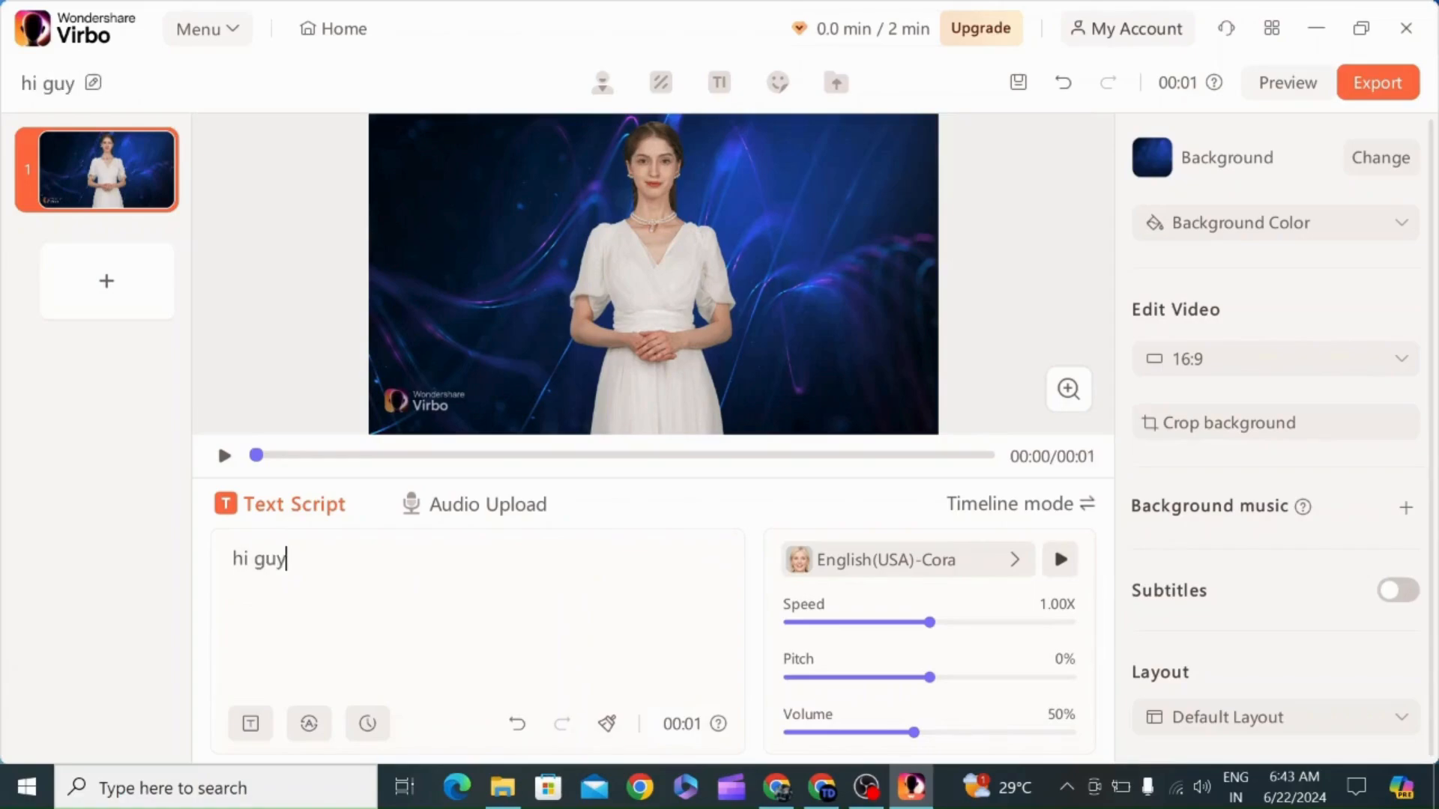
type("s, welcome")
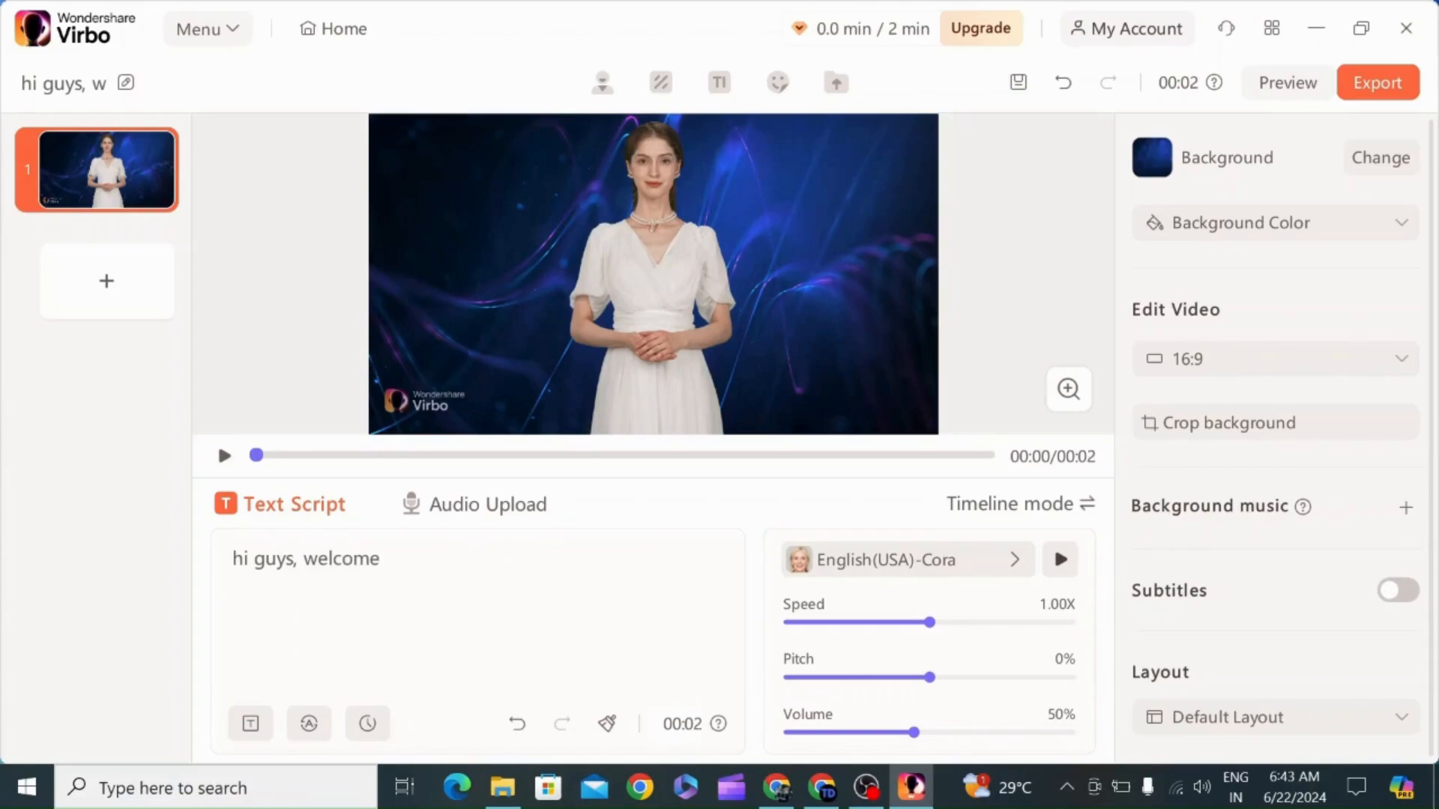
type(" to tech d sub")
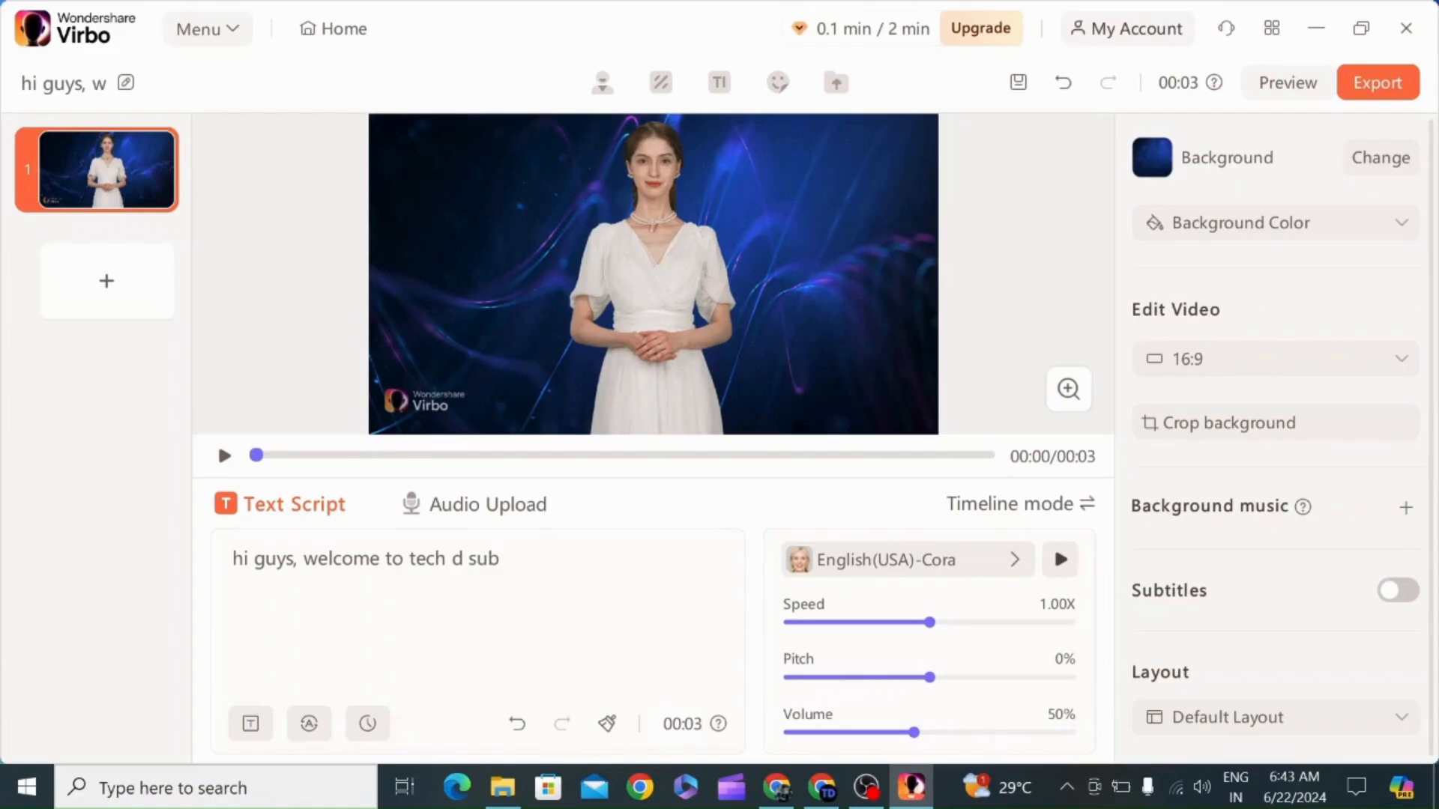
type("cribe to")
Rewrite the script after the greeting so it reads "hi guys, welcome to our channel".
key("BackSpace")
key("BackSpace")
key("BackSpace")
key("BackSpace")
key("BackSpace")
key("BackSpace")
key("BackSpace")
key("BackSpace")
key("BackSpace")
key("BackSpace")
key("BackSpace")
key("BackSpace")
key("BackSpace")
key("BackSpace")
key("BackSpace")
key("BackSpace")
key("BackSpace")
key("BackSpace")
key("BackSpace")
key("BackSpace")
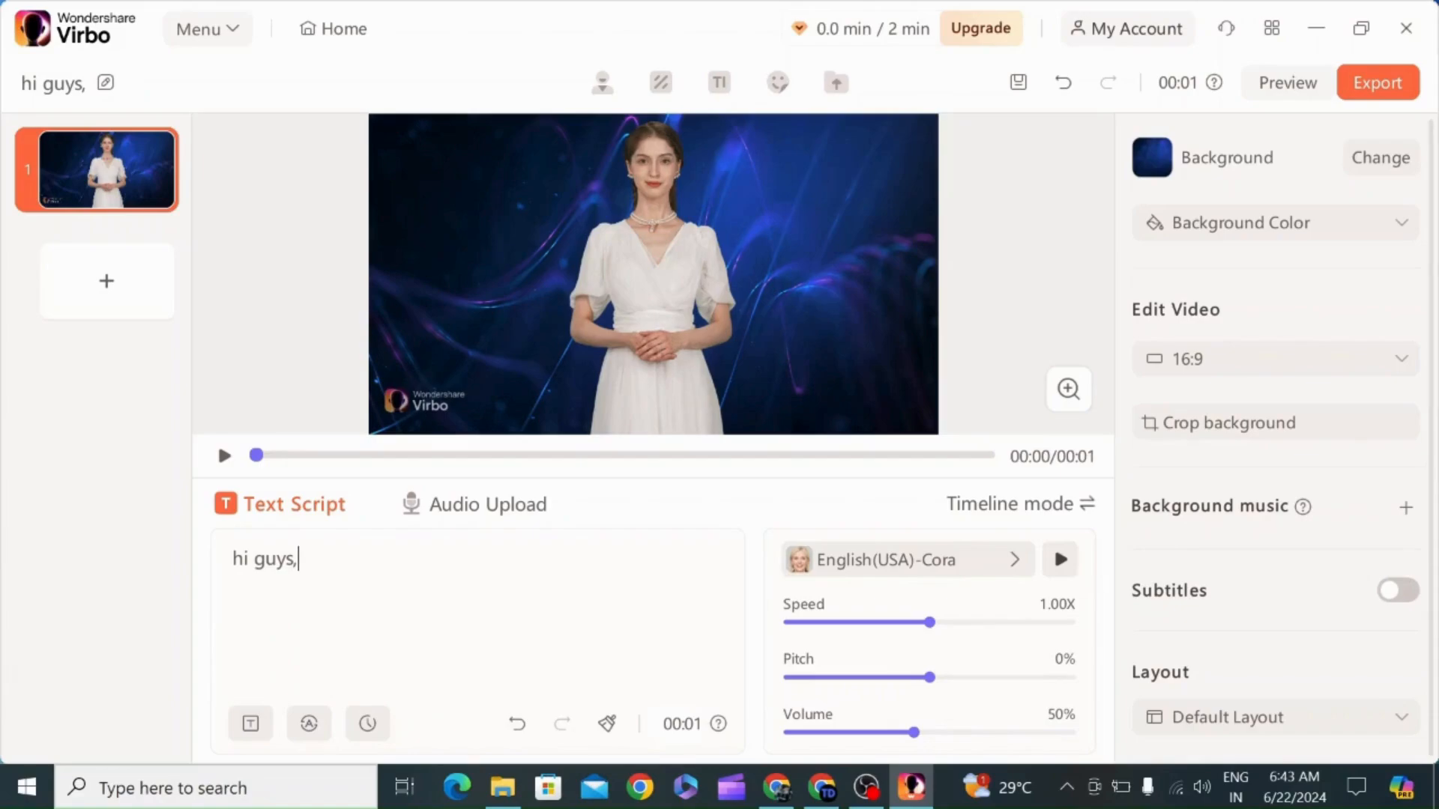
type("welcome to ou")
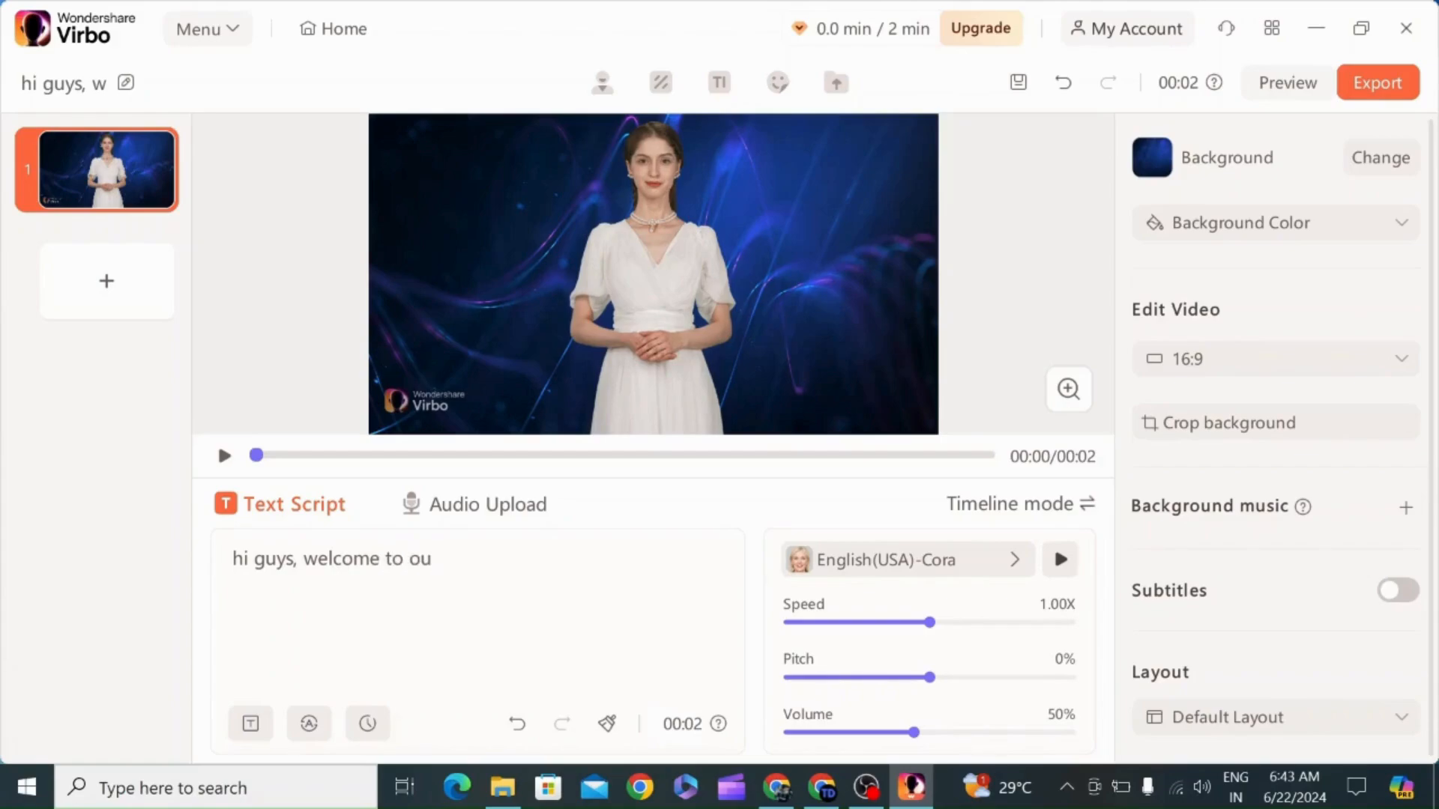
type("r channel")
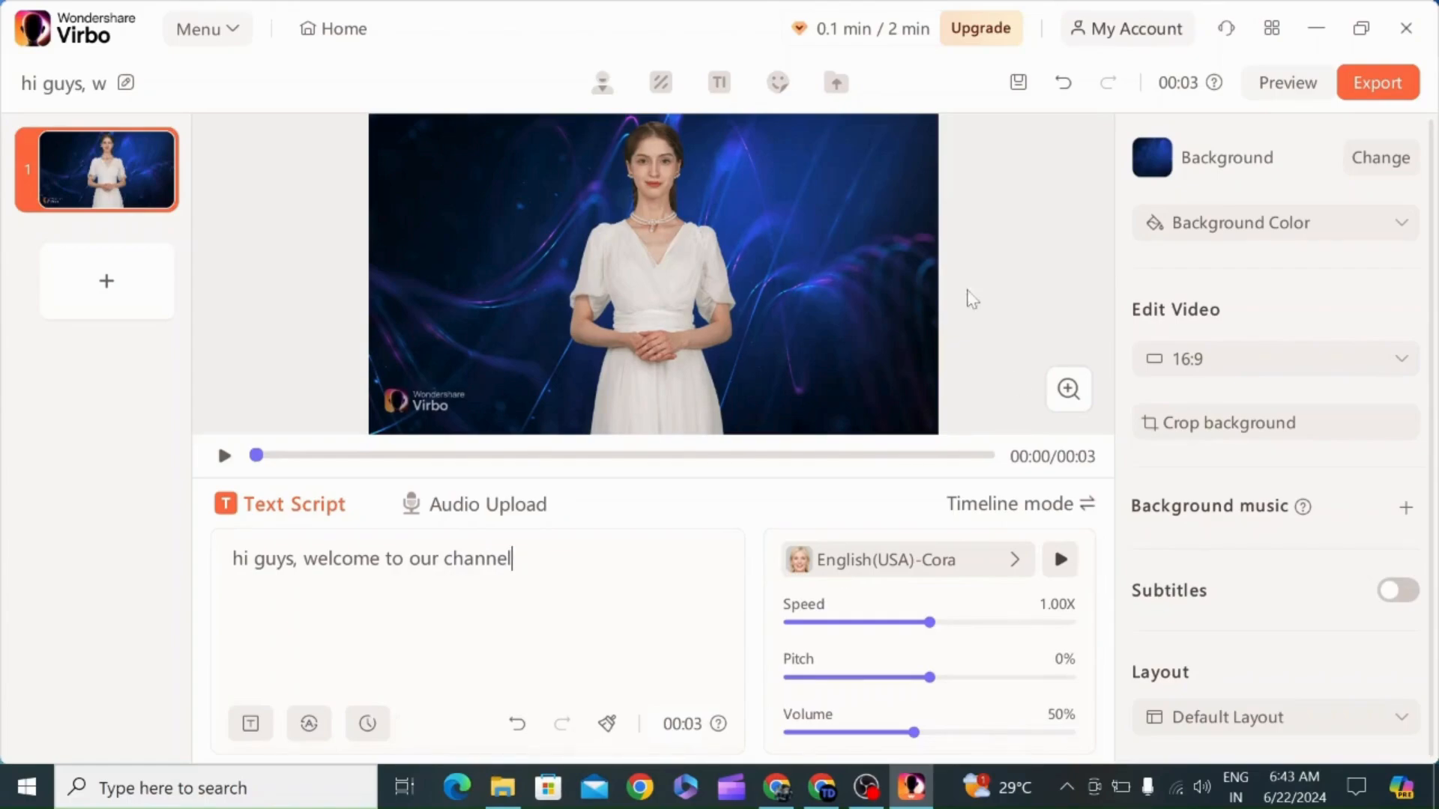
Play the scene repeatedly to check how the new voiceover script sounds, dismissing any notice.
left_click(224, 456)
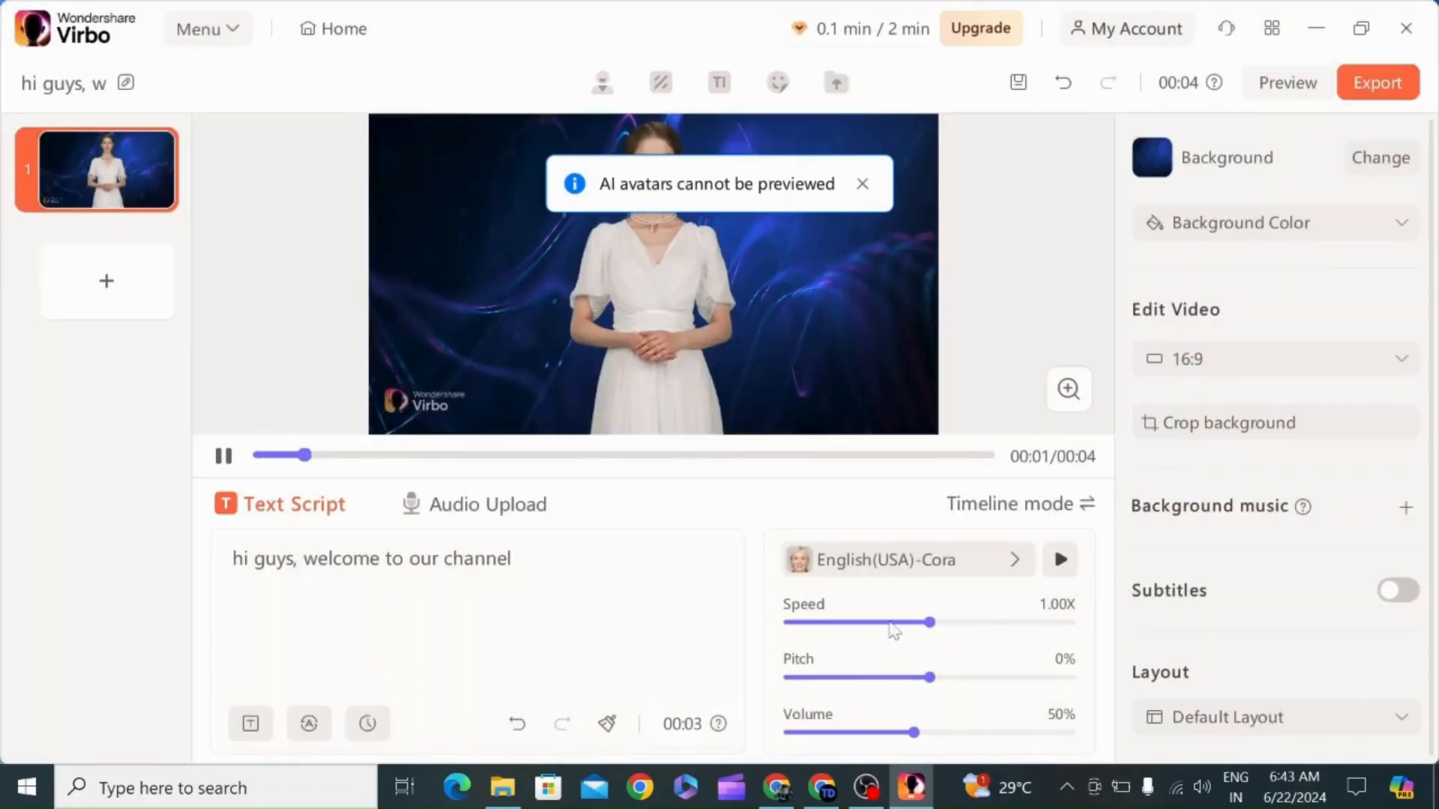
left_click(862, 183)
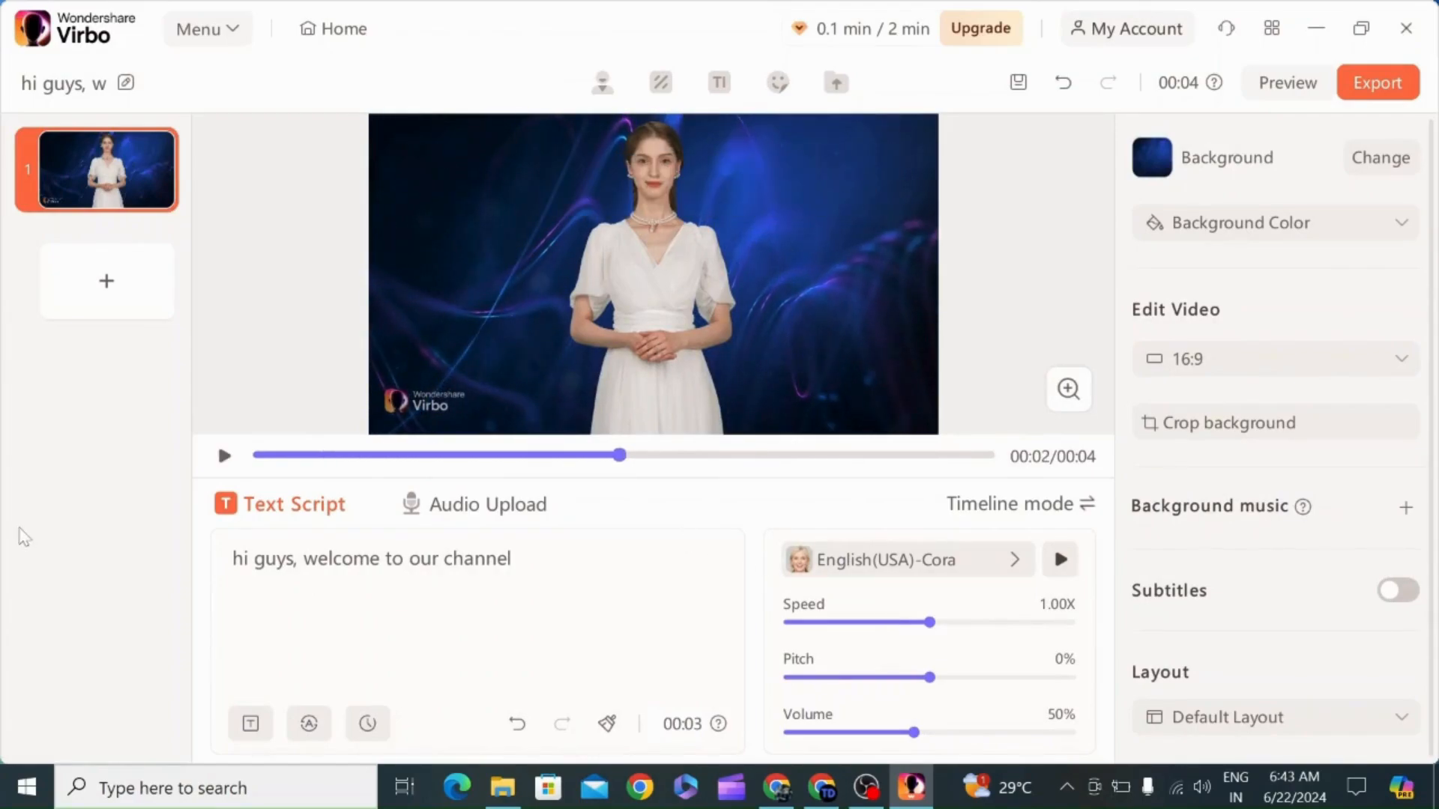
left_click(224, 457)
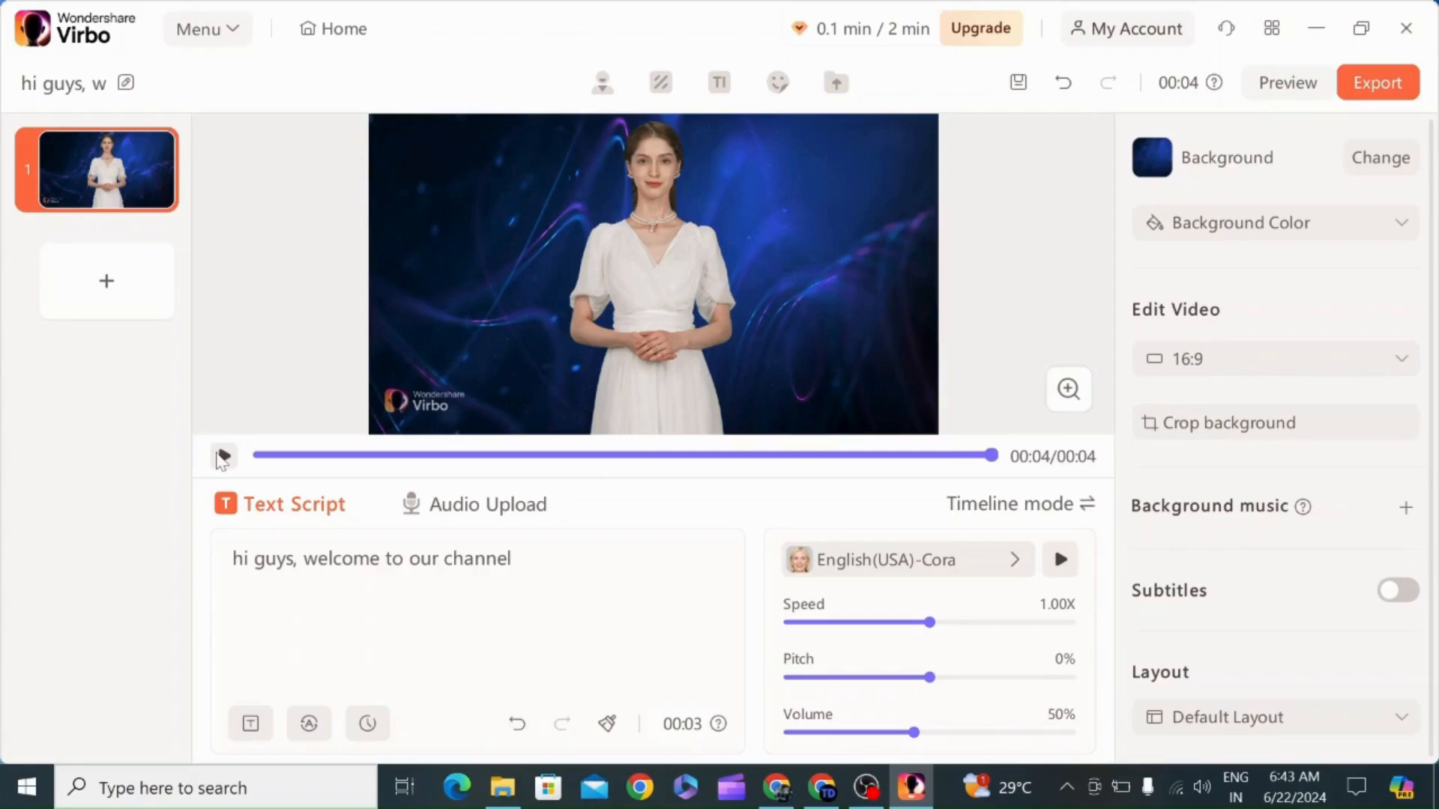
left_click(223, 457)
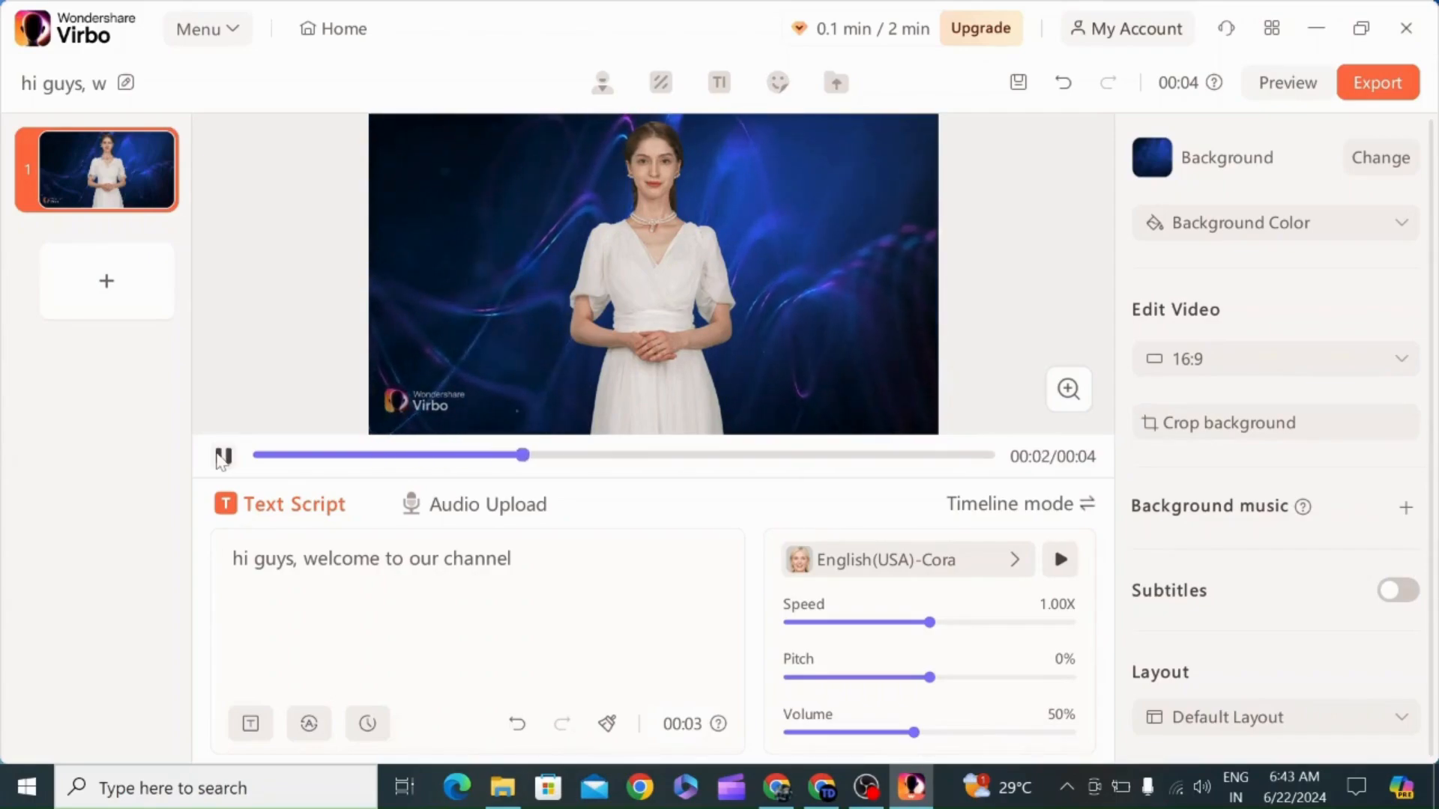
left_click(224, 457)
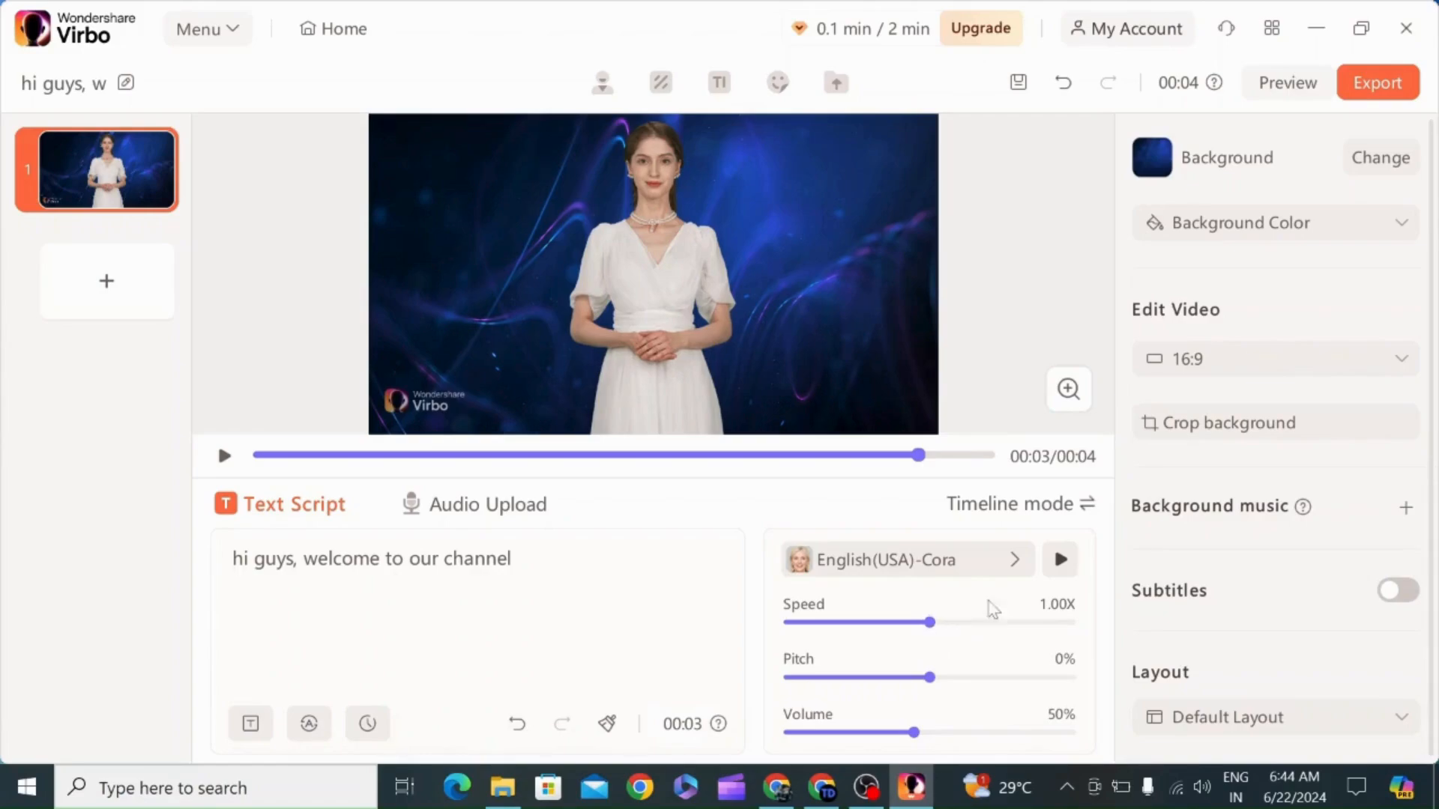
Listen to the script in the English(USA)-Cora voice and set the voice speed to 0.75X.
left_click(1058, 568)
left_click(1056, 571)
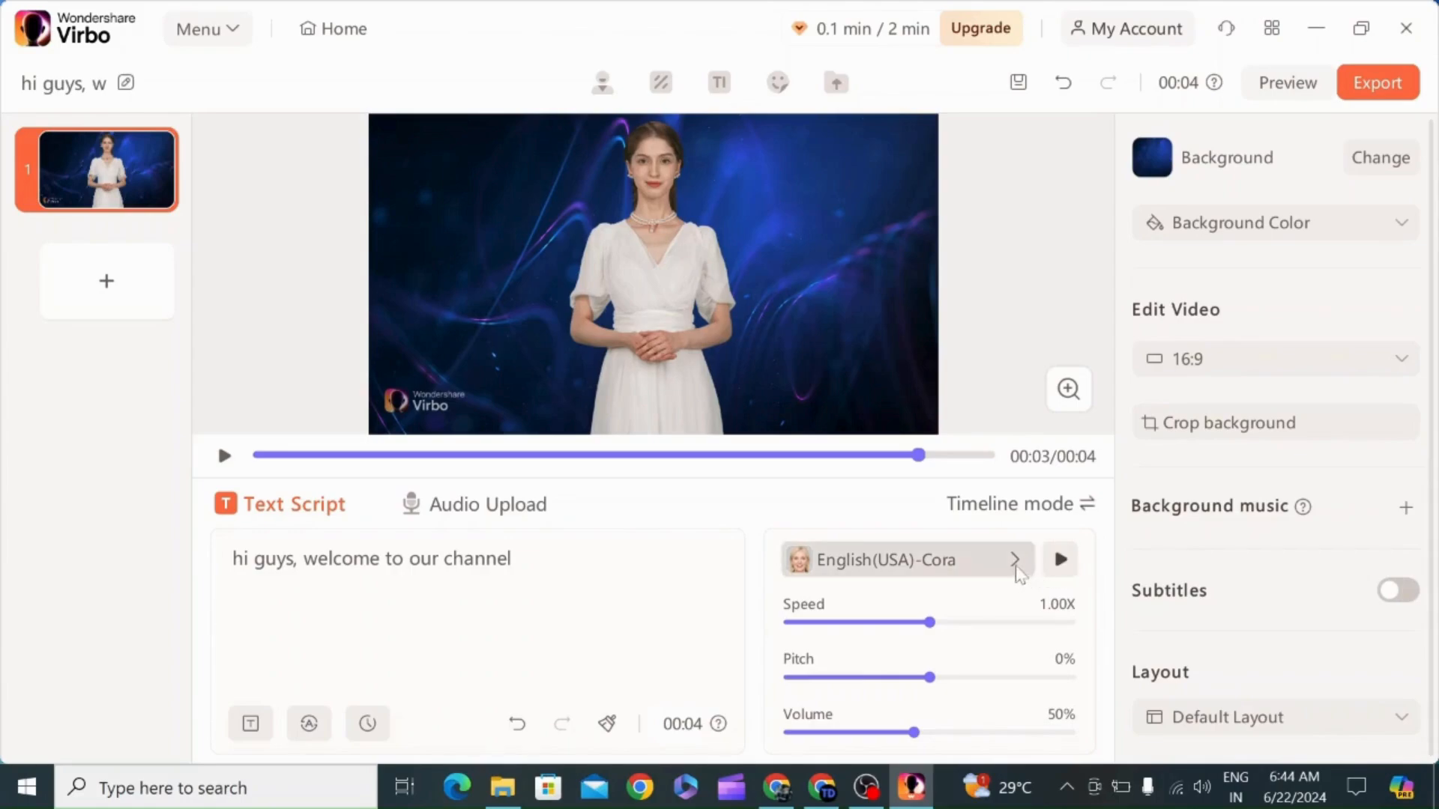
scroll(1009, 637, "down", 1)
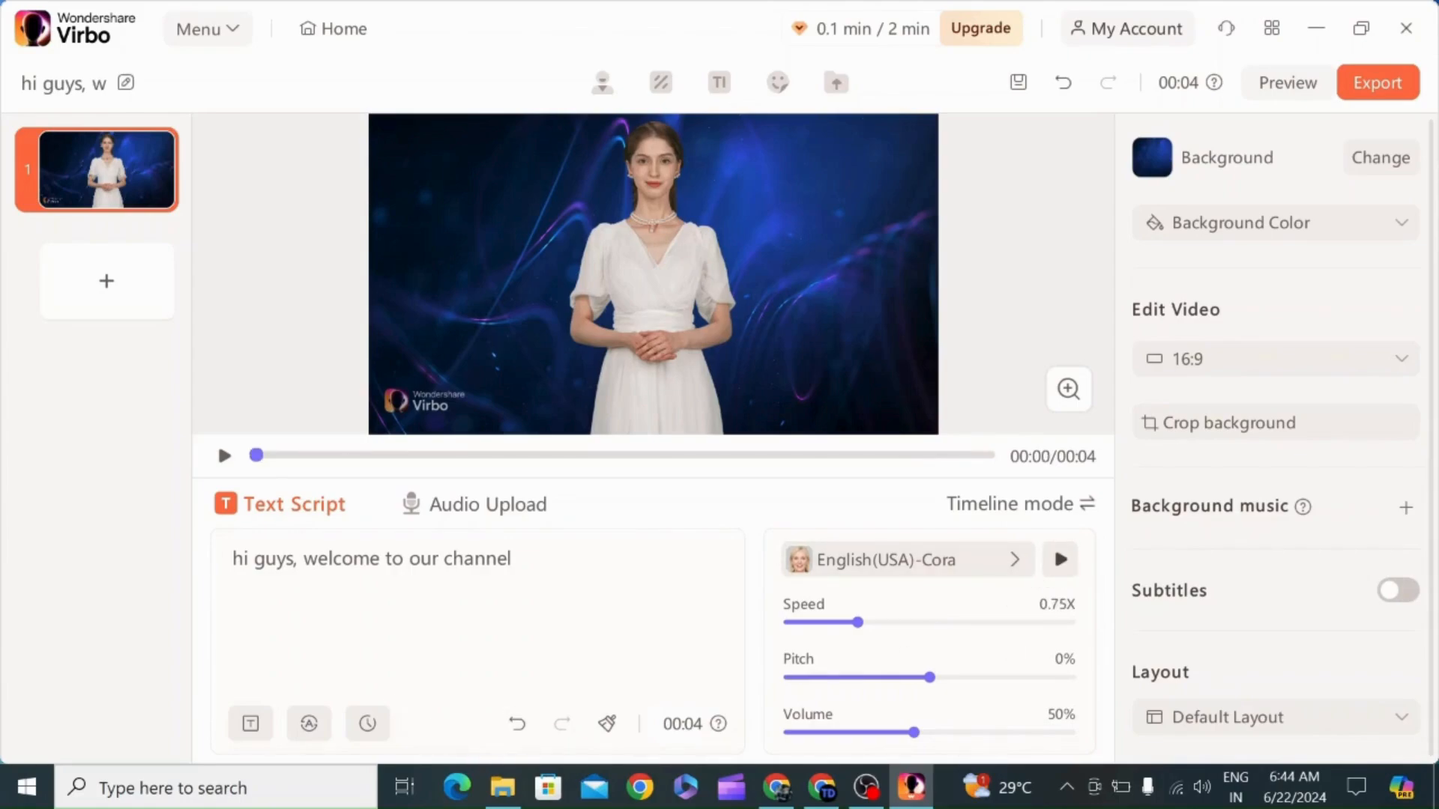
Open the avatar library to change the scene's female avatar and show the Male category.
left_click(838, 385)
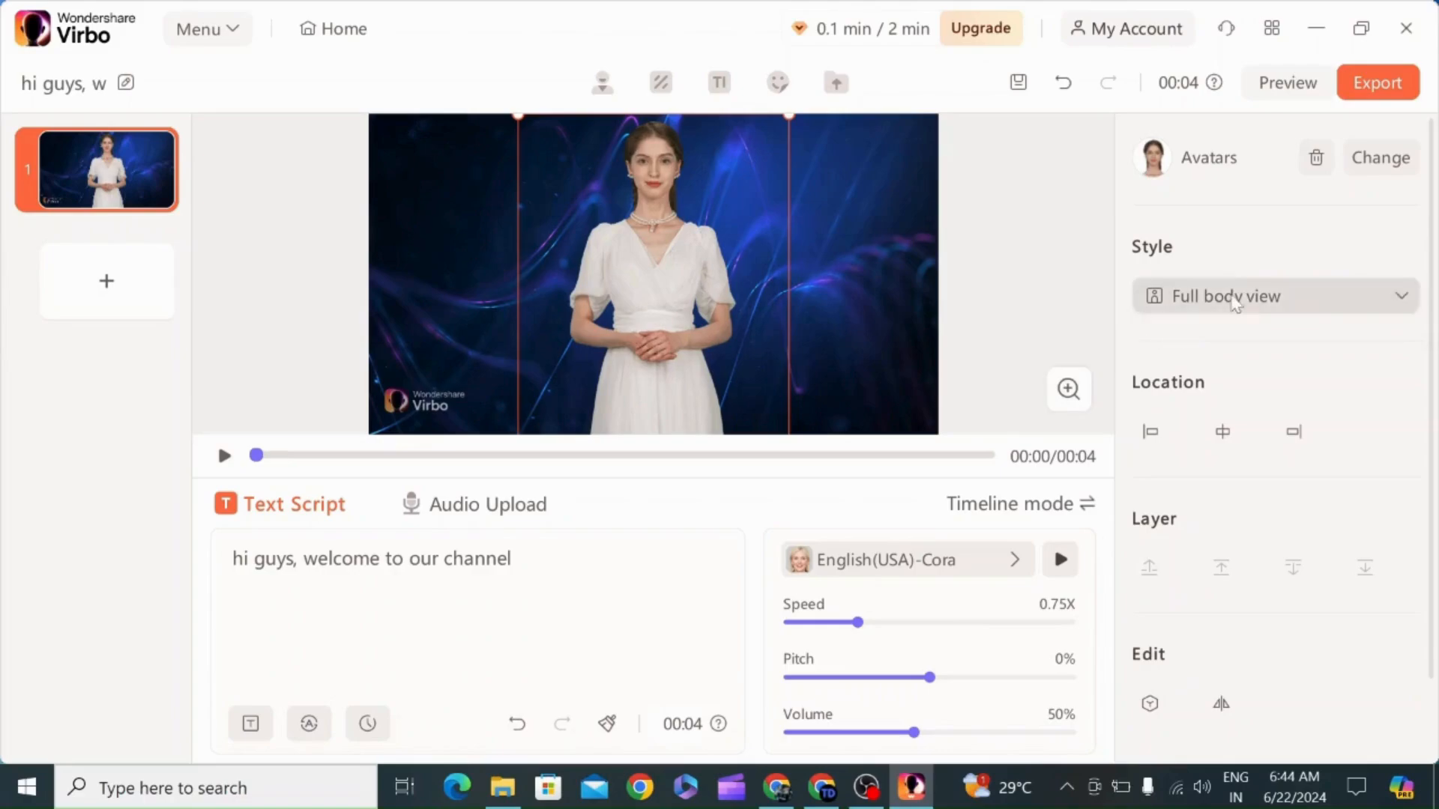
left_click(1379, 157)
scroll(613, 315, "up", 3)
scroll(622, 405, "down", 15)
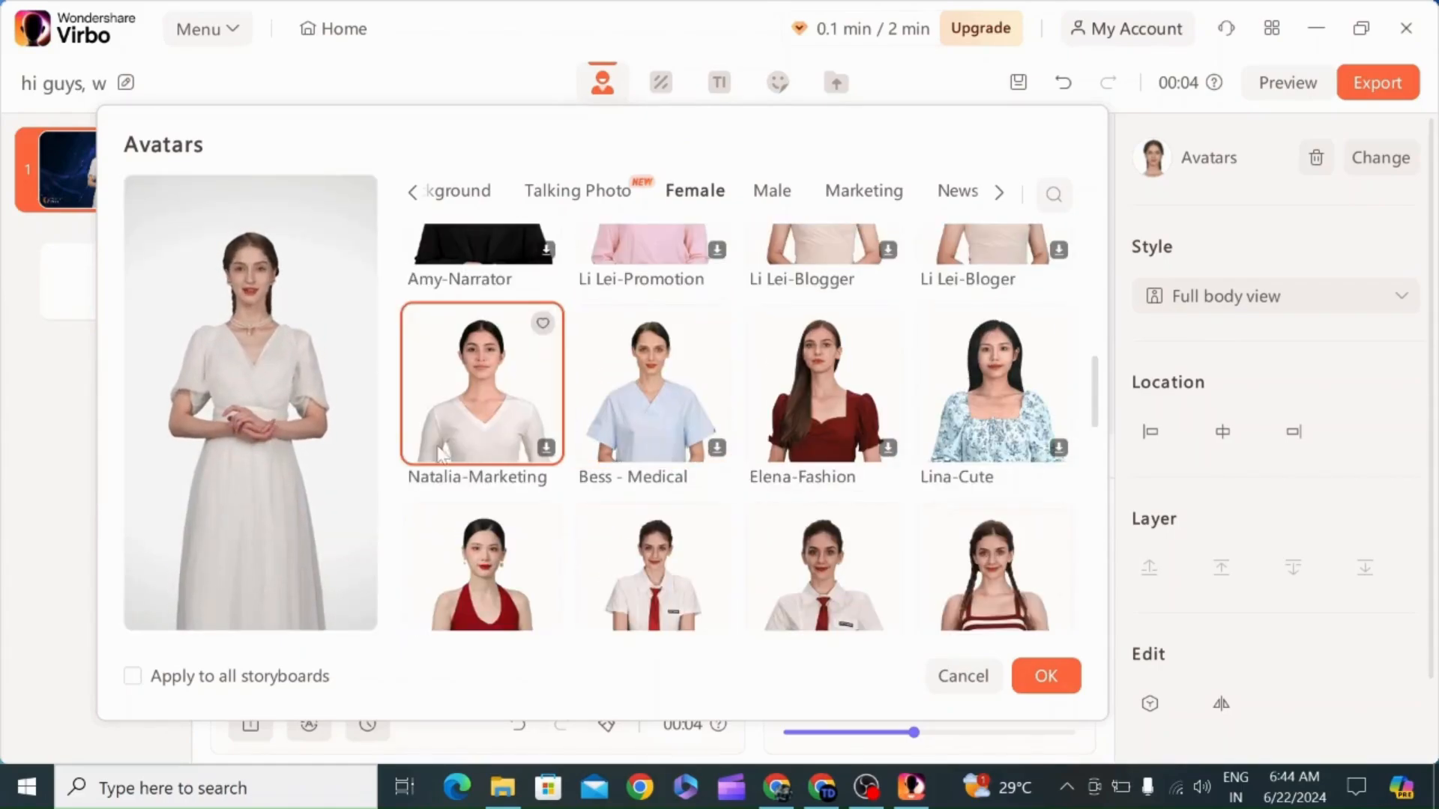
scroll(469, 443, "up", 15)
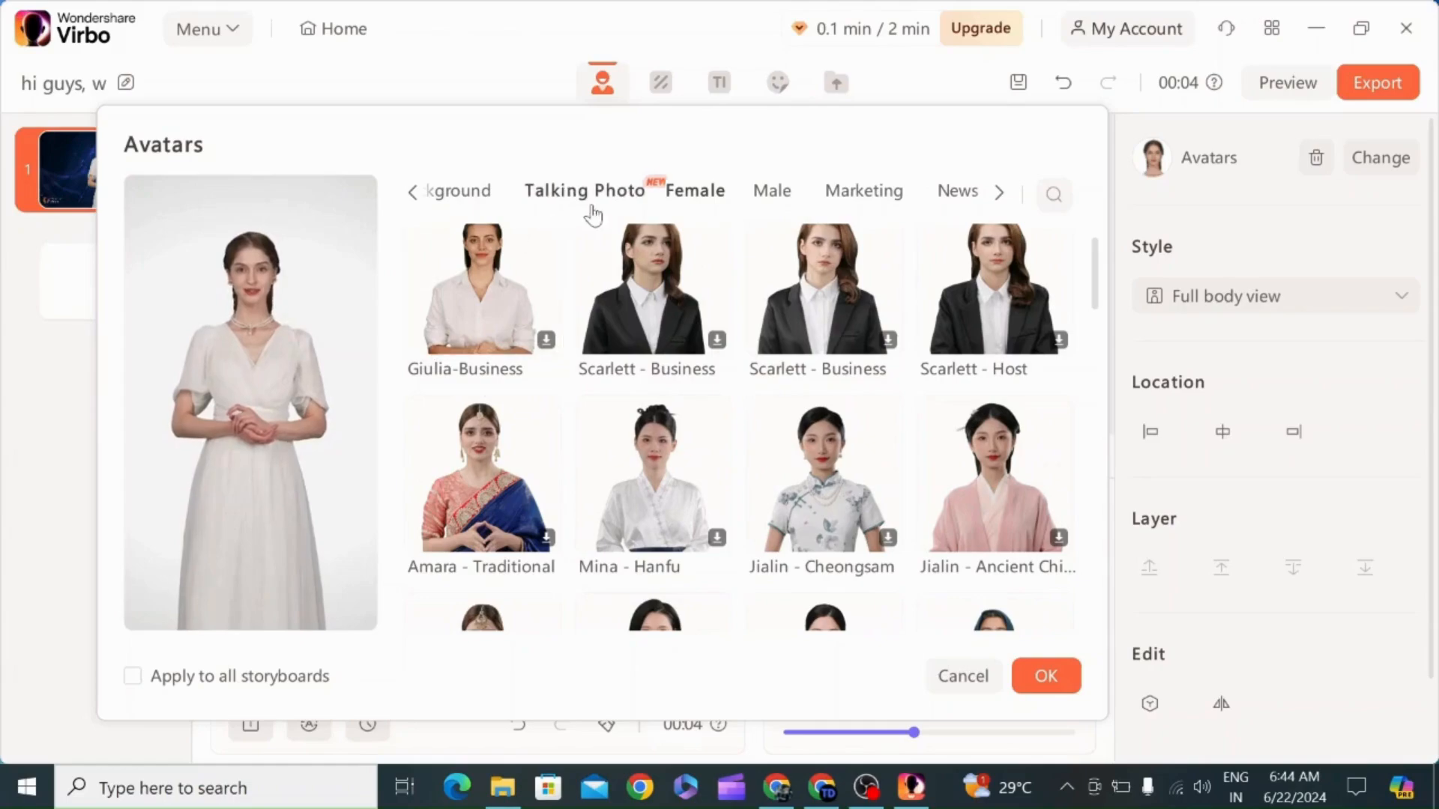
left_click(769, 195)
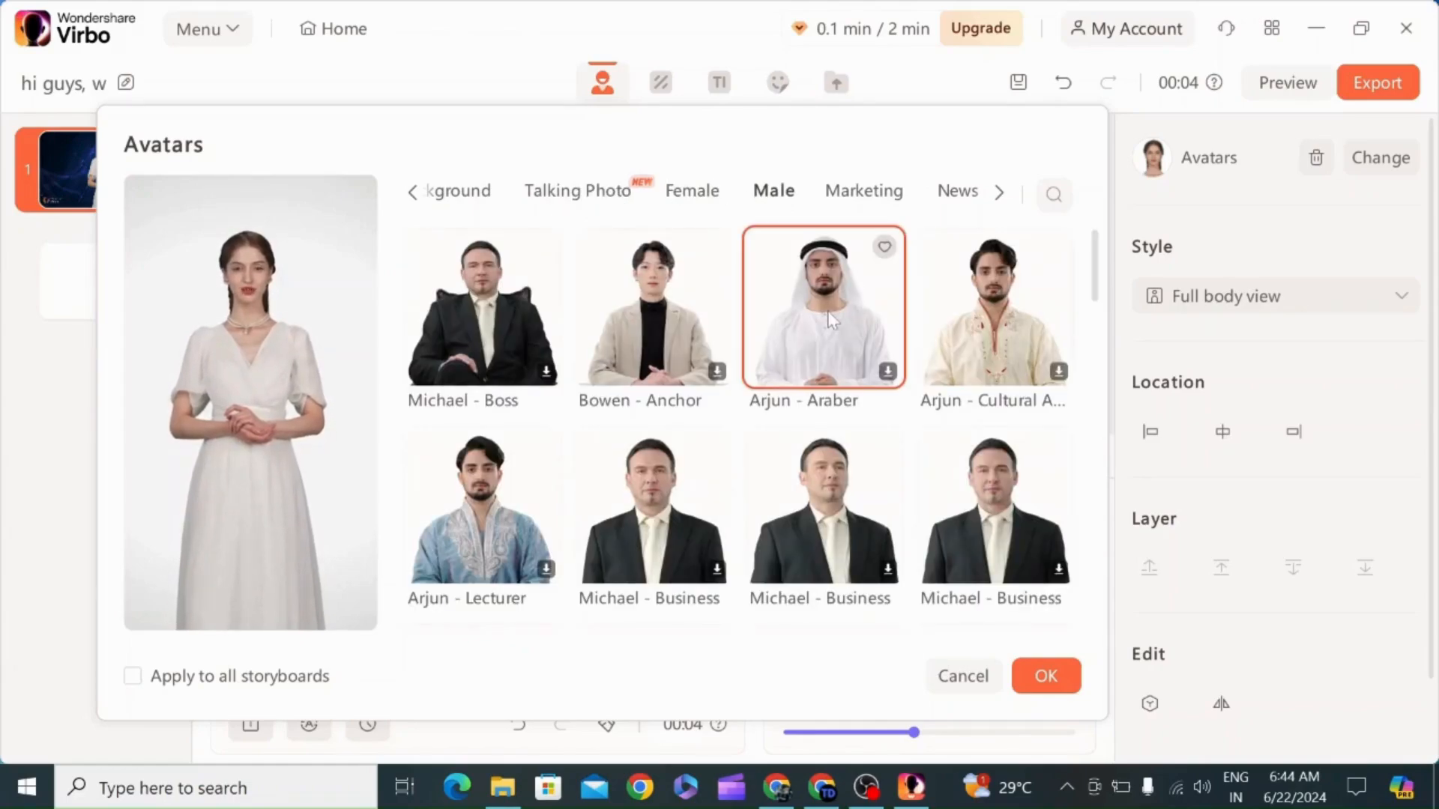
left_click(843, 199)
left_click(603, 197)
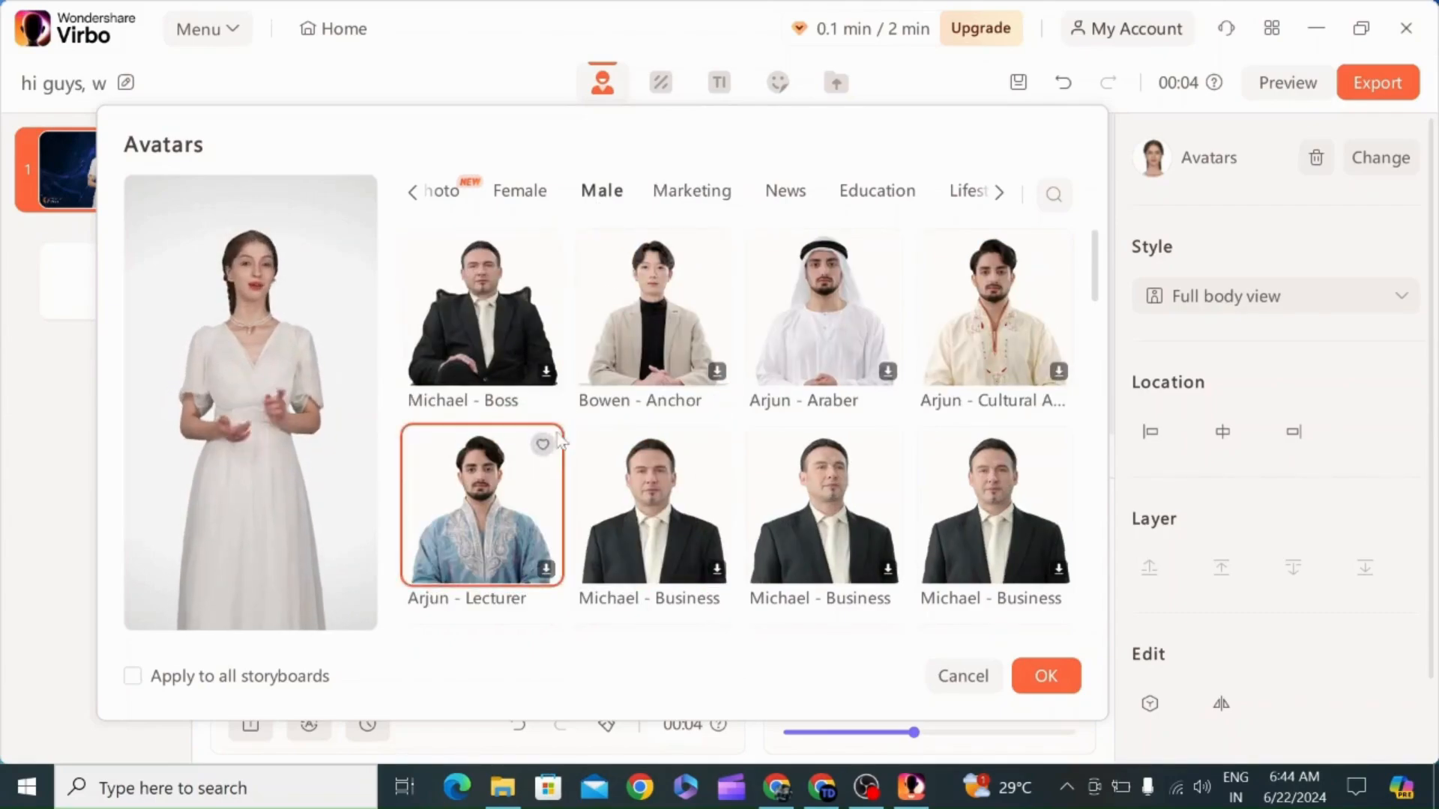
Replace the scene's avatar with Brent-Blogger from the male avatars and shift it slightly upward in the frame.
scroll(656, 465, "down", 5)
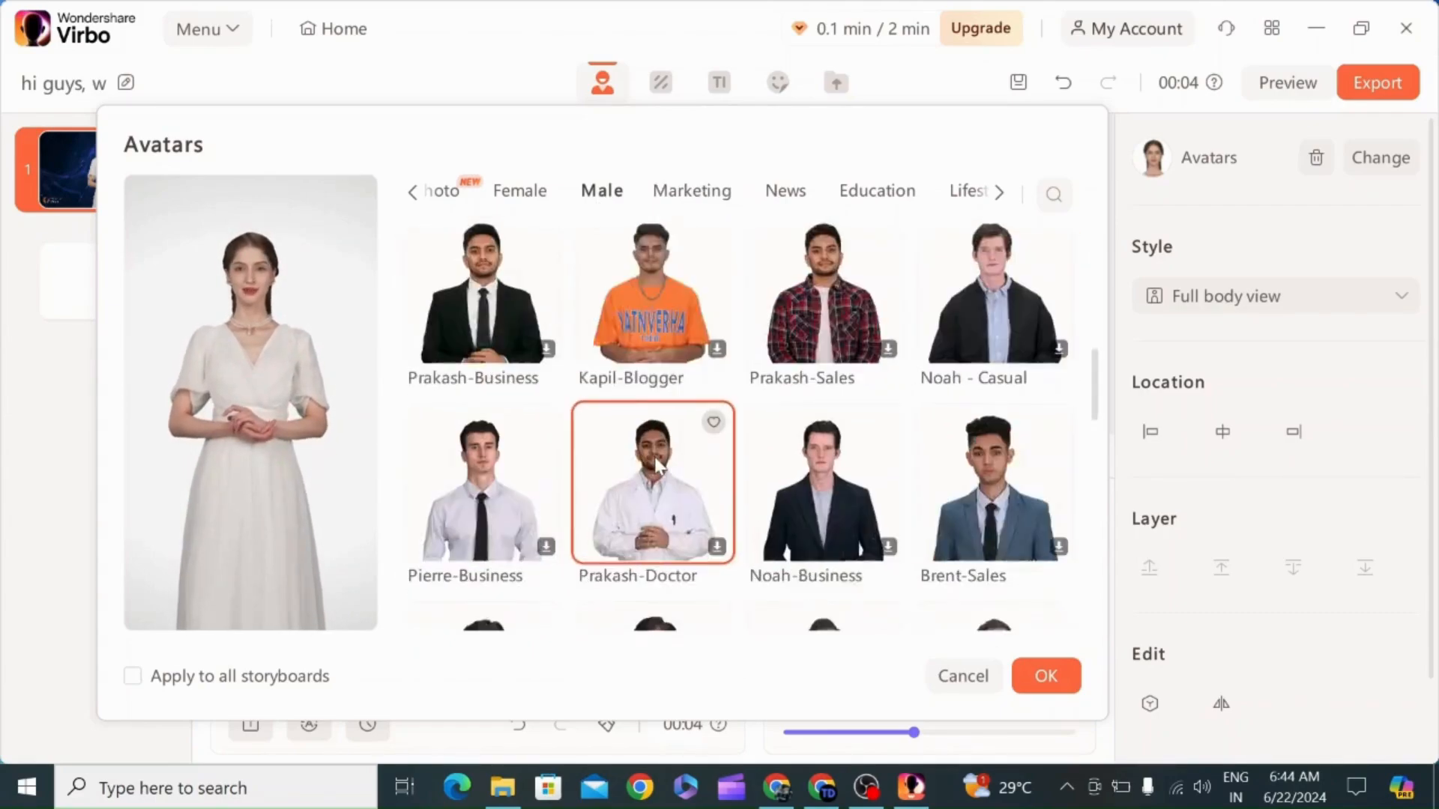
scroll(655, 456, "up", 2)
scroll(736, 479, "down", 2)
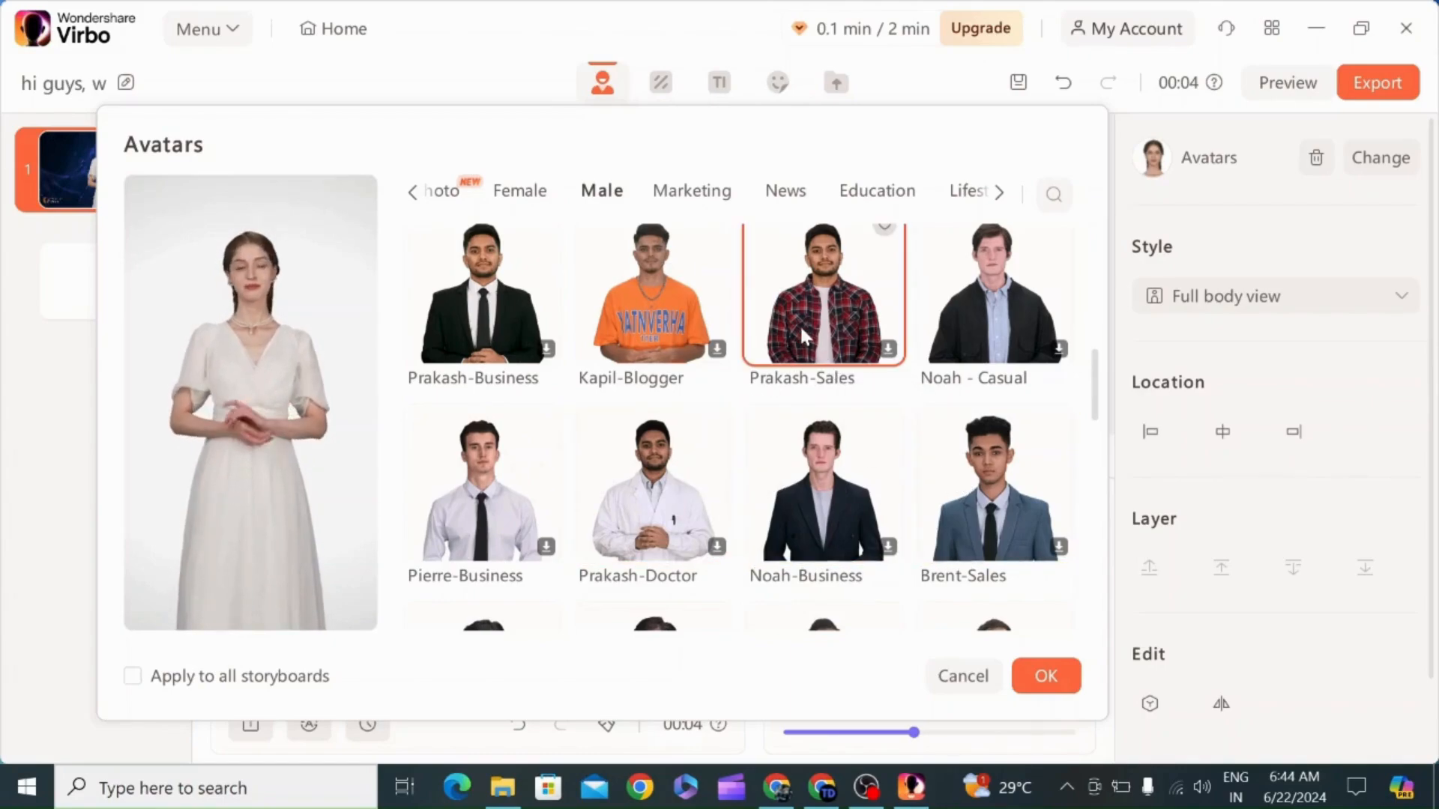
scroll(808, 378, "down", 10)
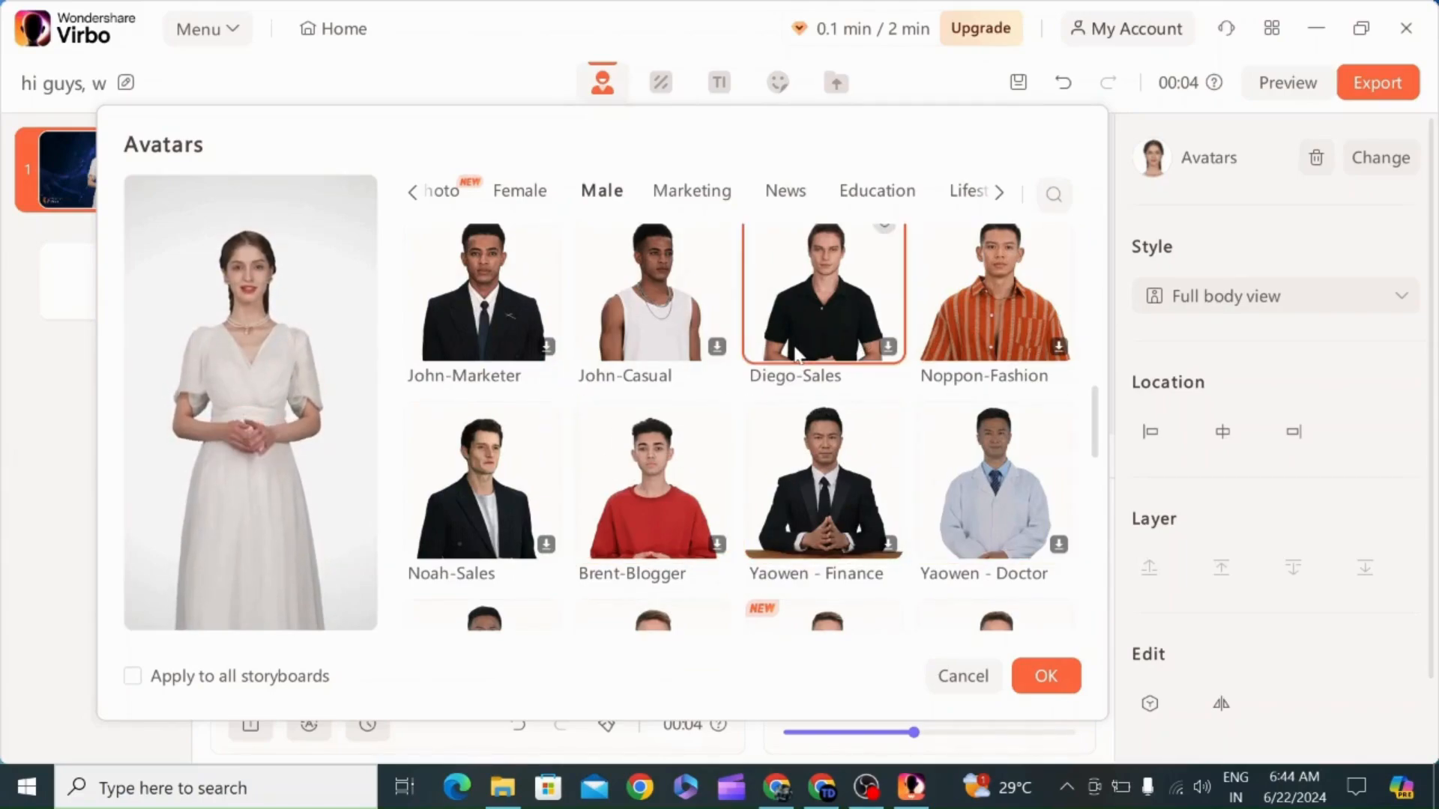
left_click(667, 495)
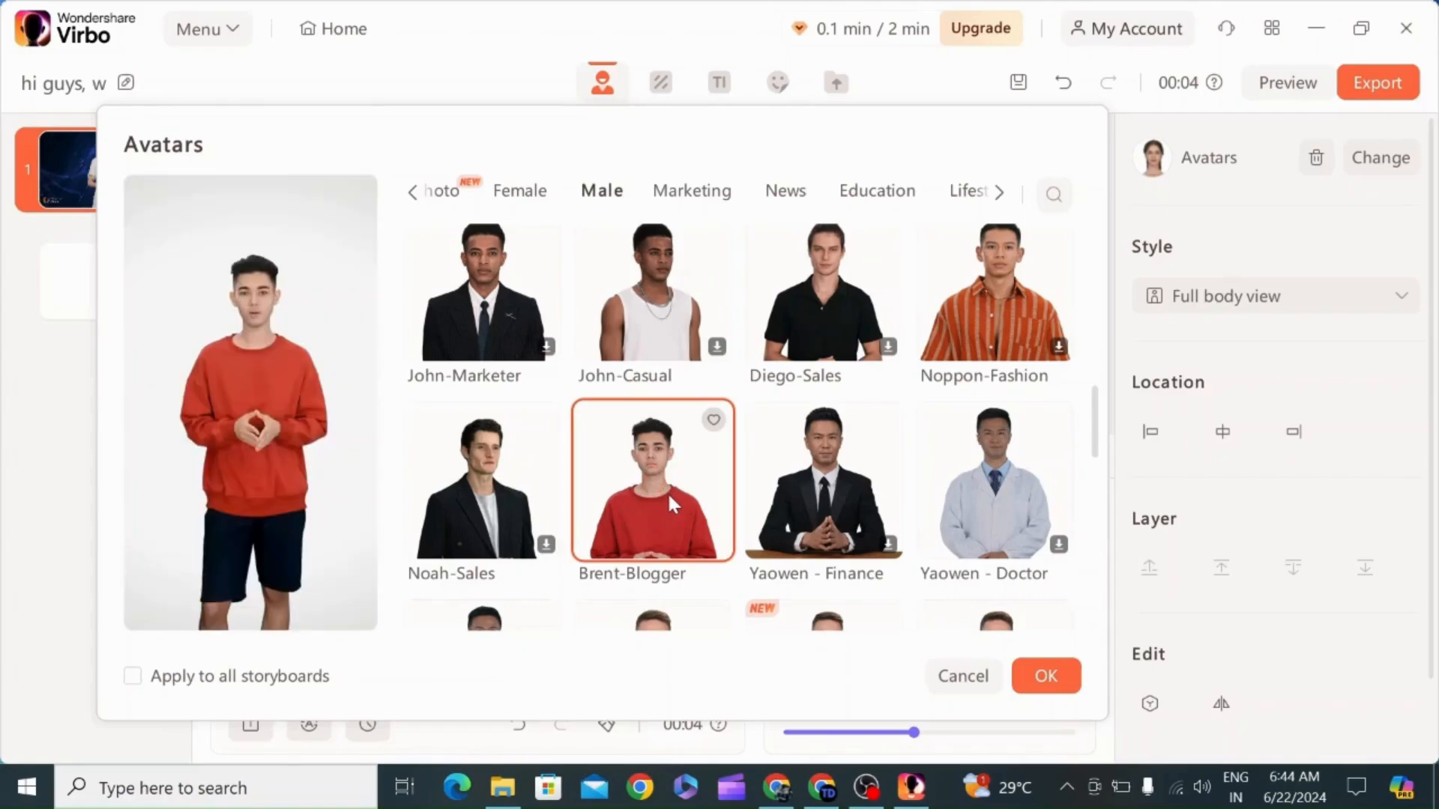
left_click(1038, 678)
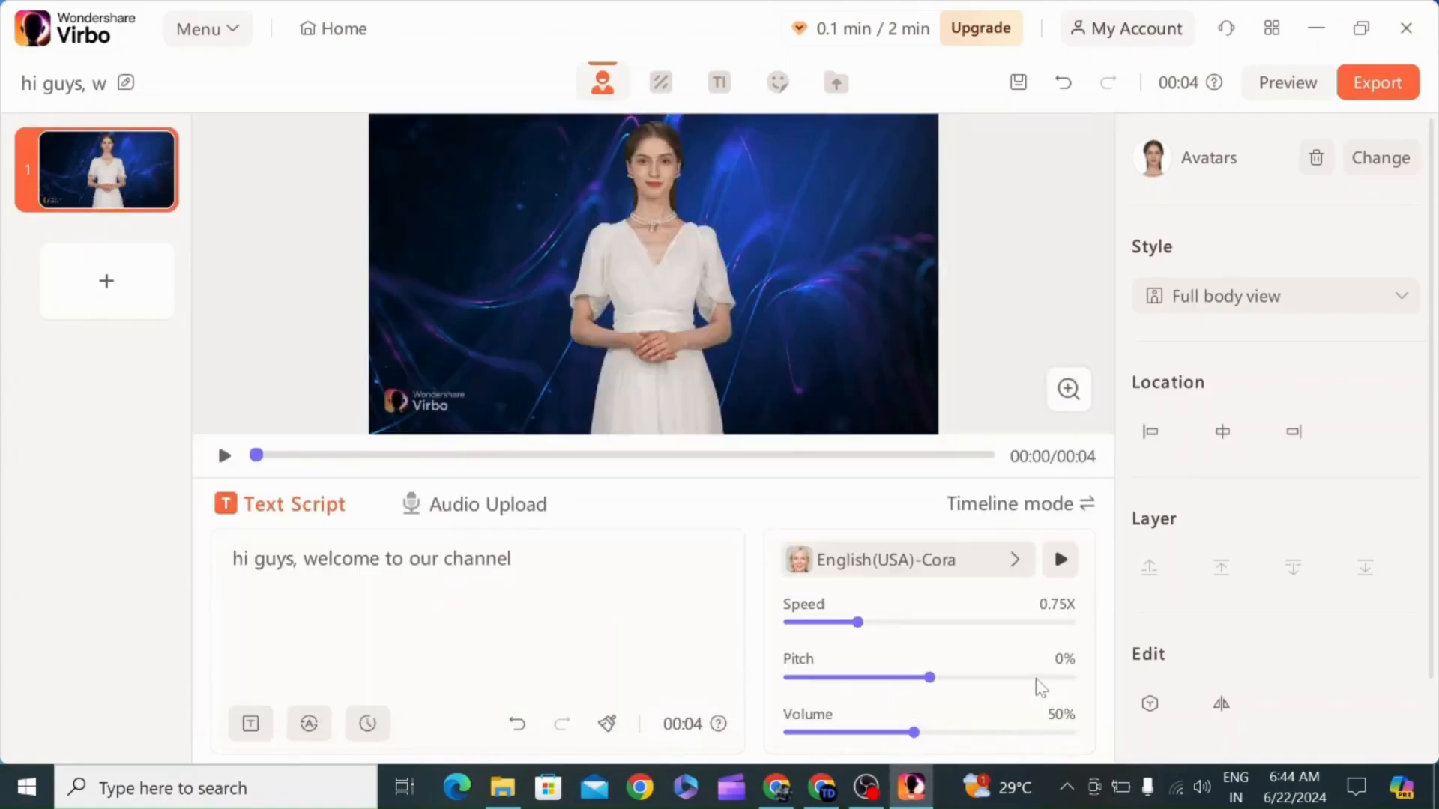
left_click_drag(681, 362, 683, 322)
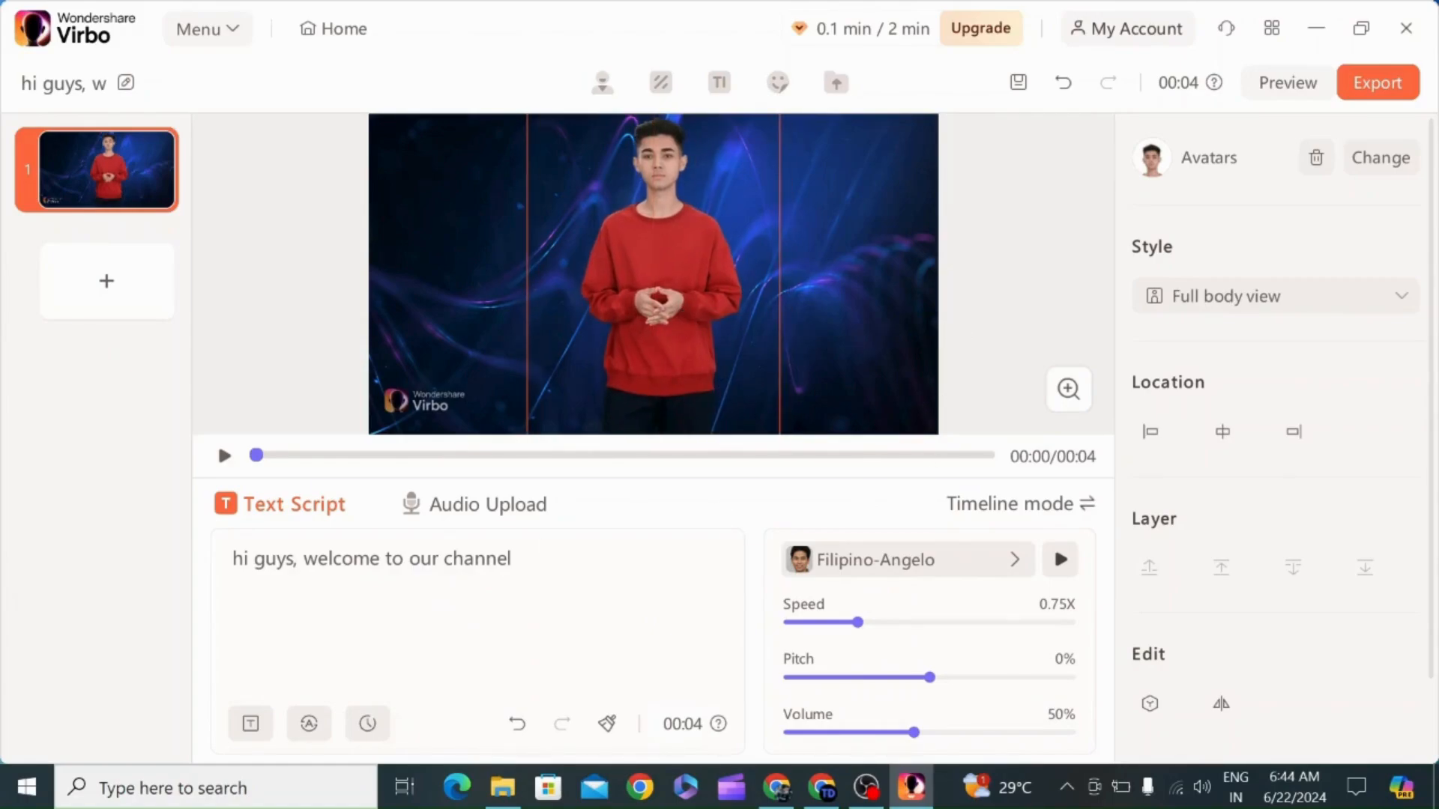
Play the scene several times to hear the script in the Filipino-Angelo voice, dismissing any notice.
left_click(225, 456)
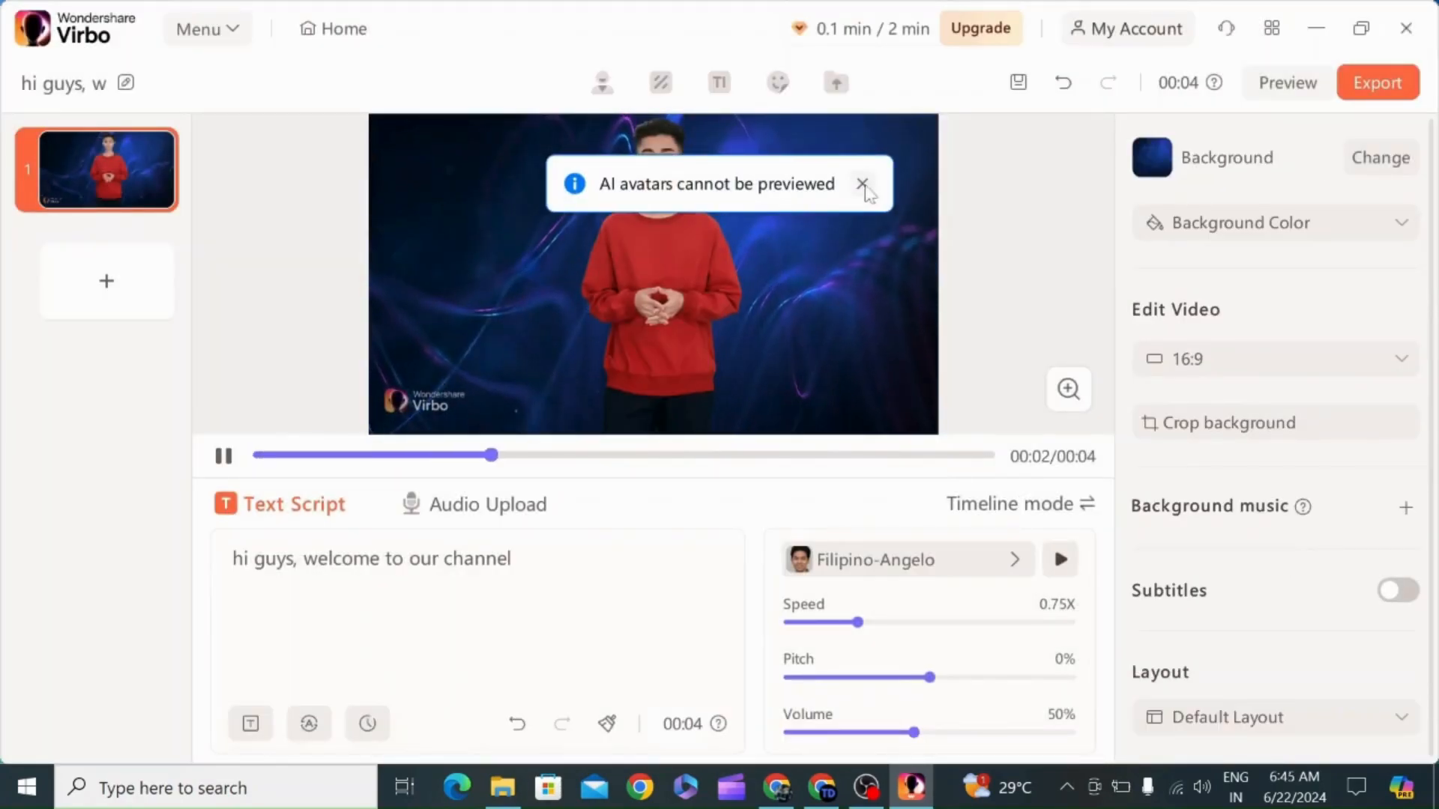
left_click(859, 183)
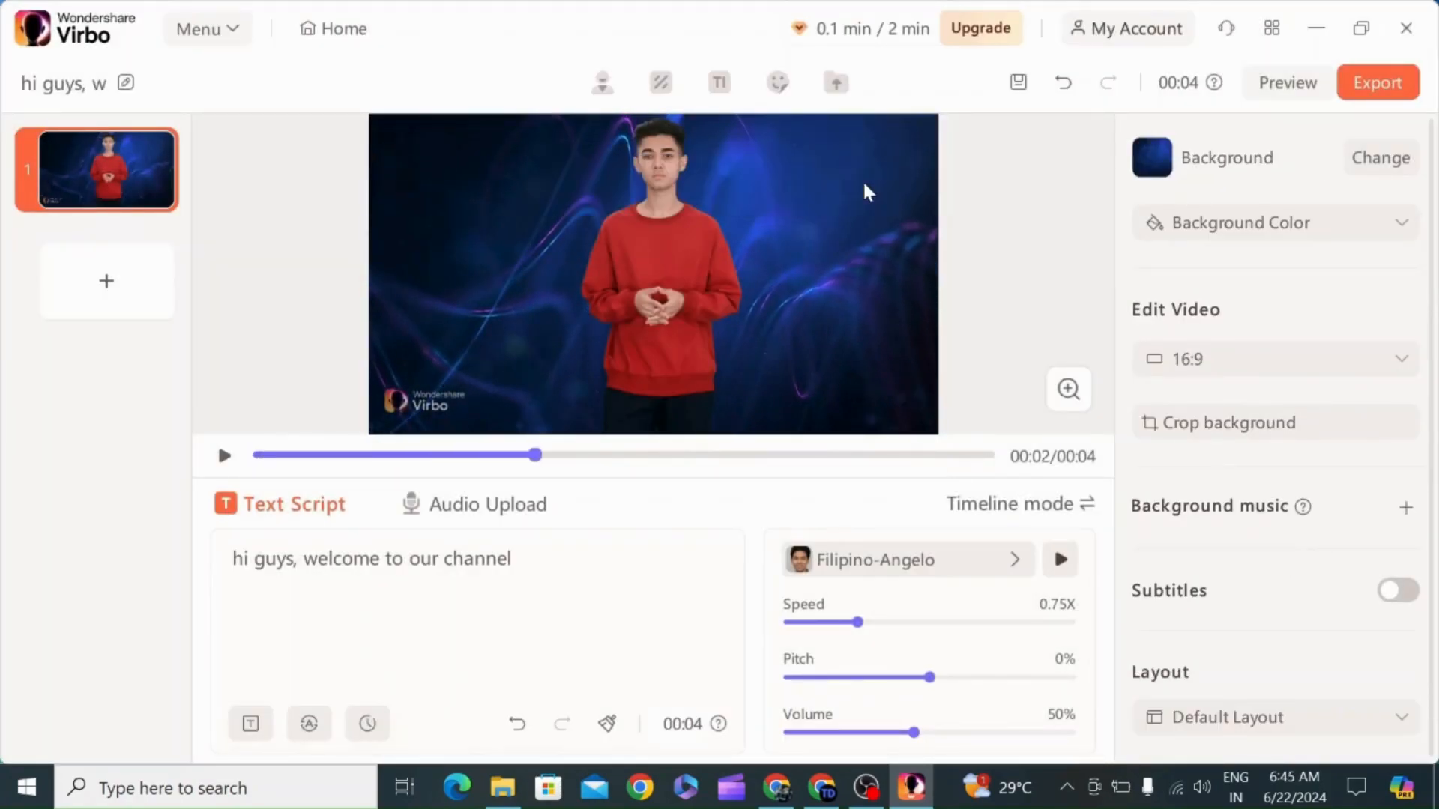
left_click(226, 457)
left_click(225, 456)
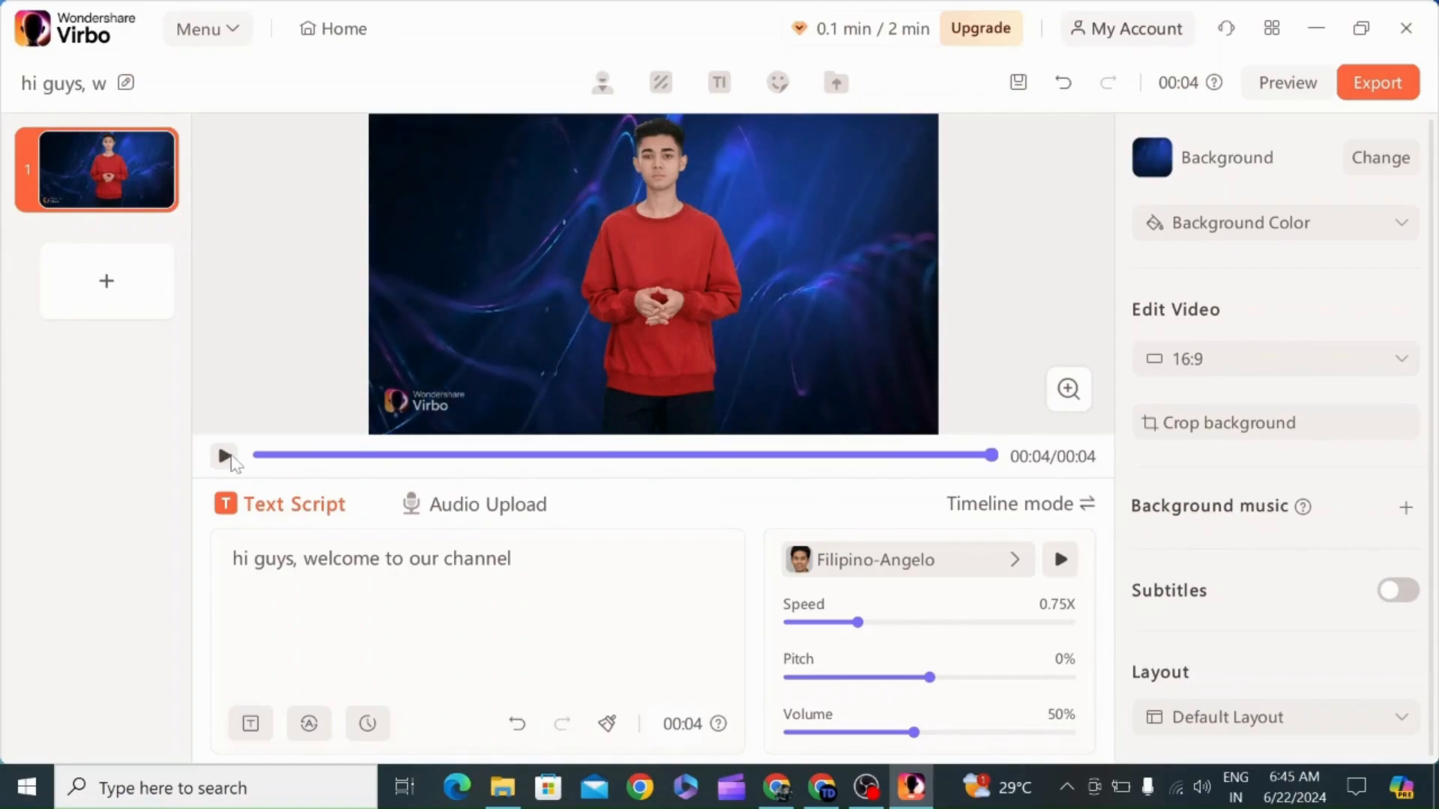
left_click(224, 456)
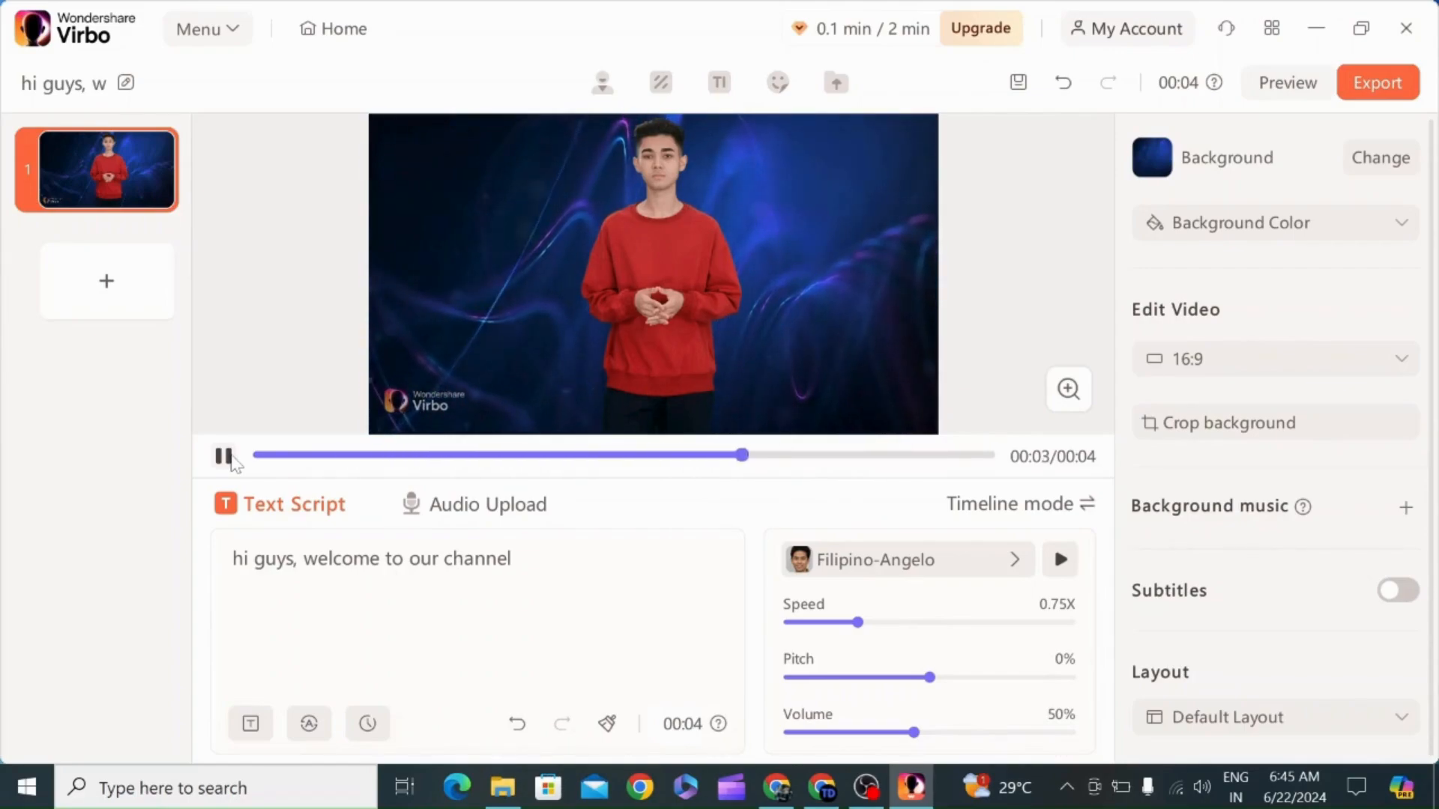
left_click(225, 456)
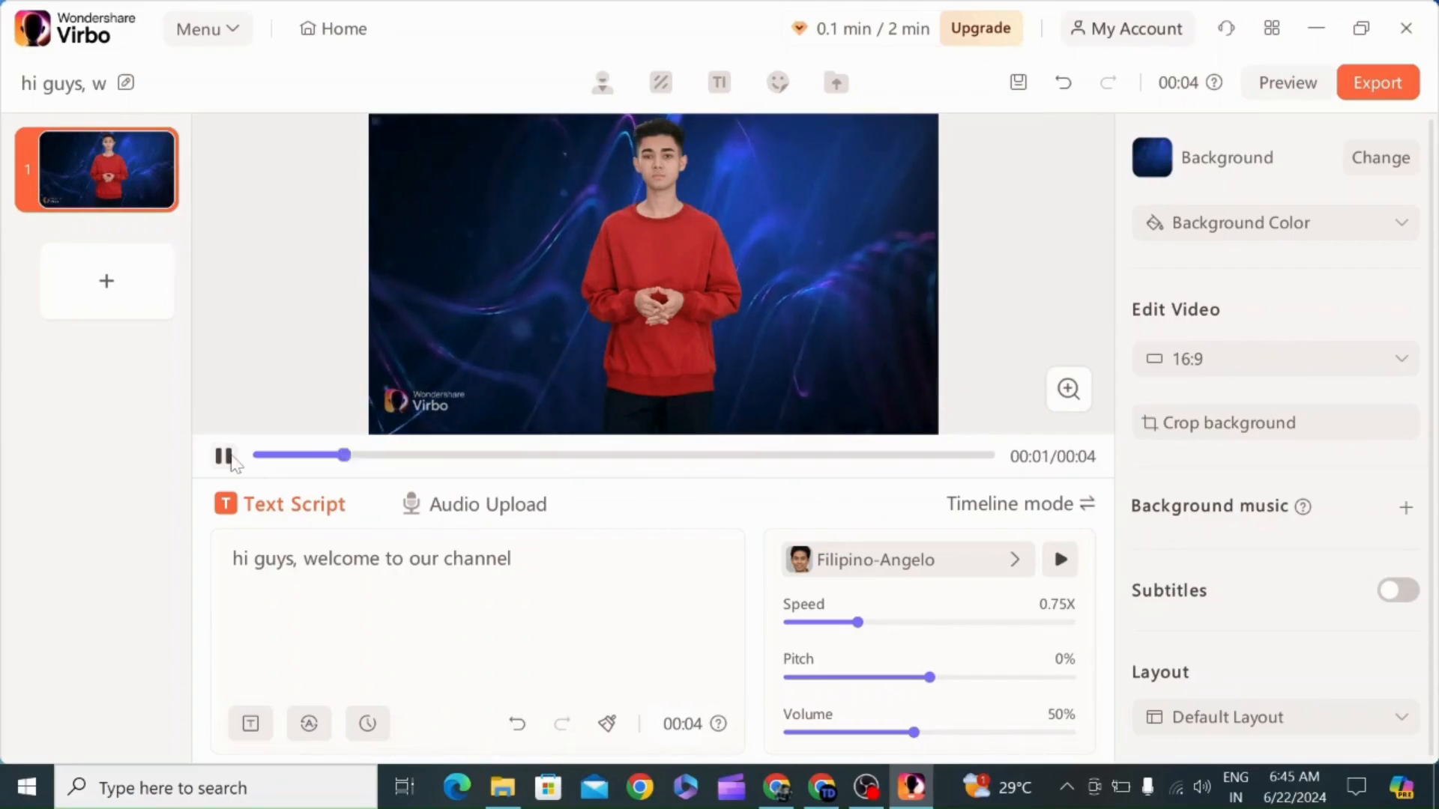
left_click(225, 456)
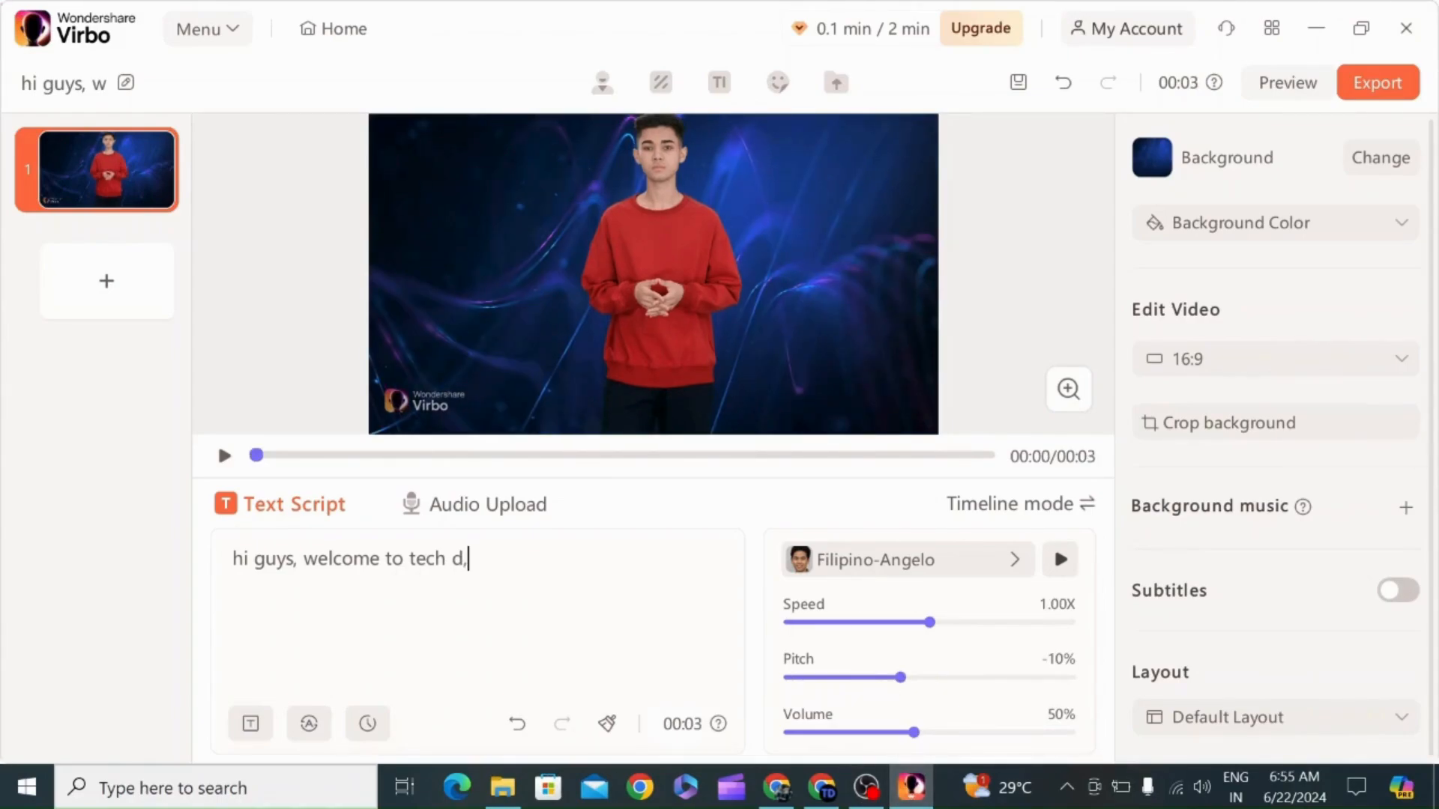
Extend the script after "tech d," with "in this video we are going to see how to make an ai avartar video by using wondershare virbo".
type("this video")
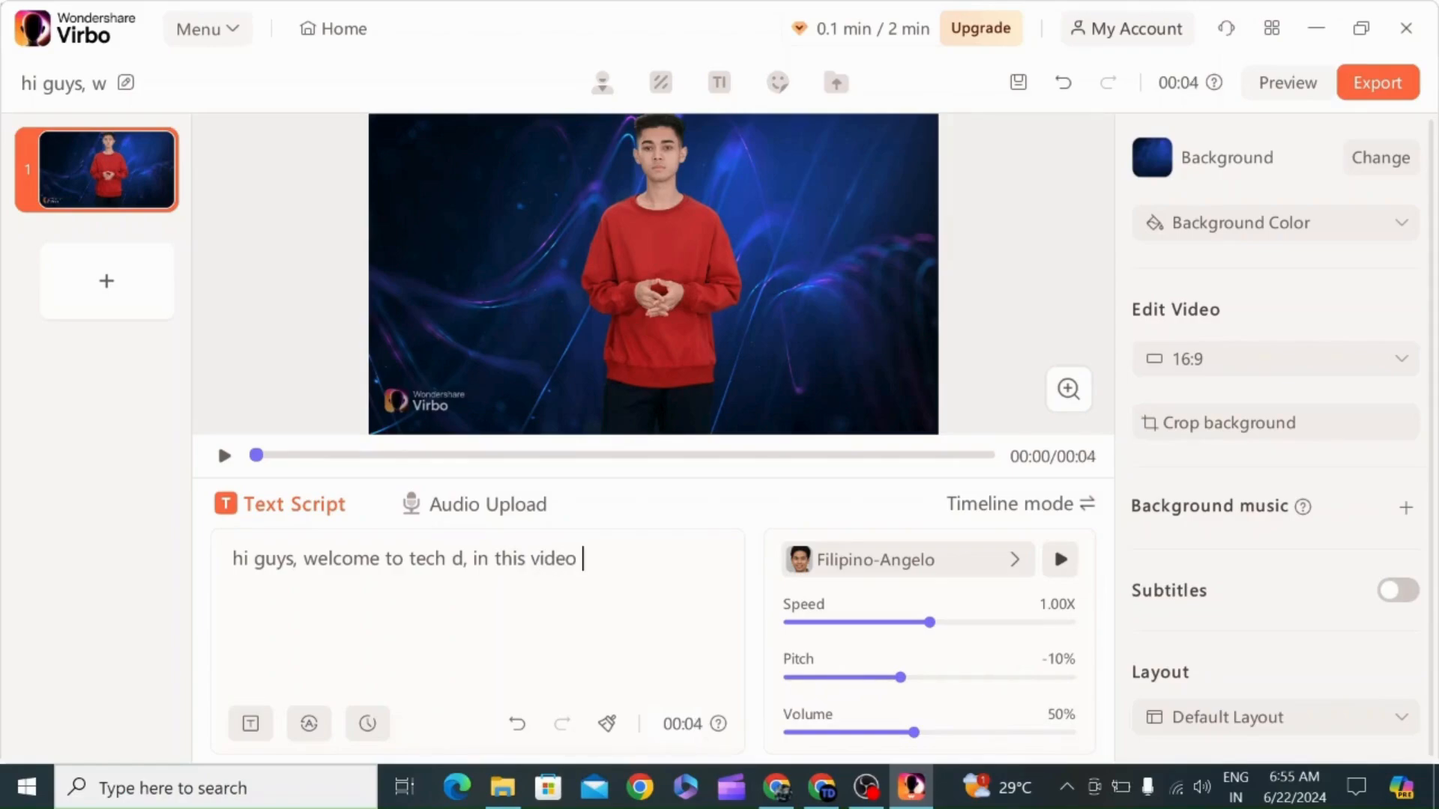
type(" we")
type(" are going")
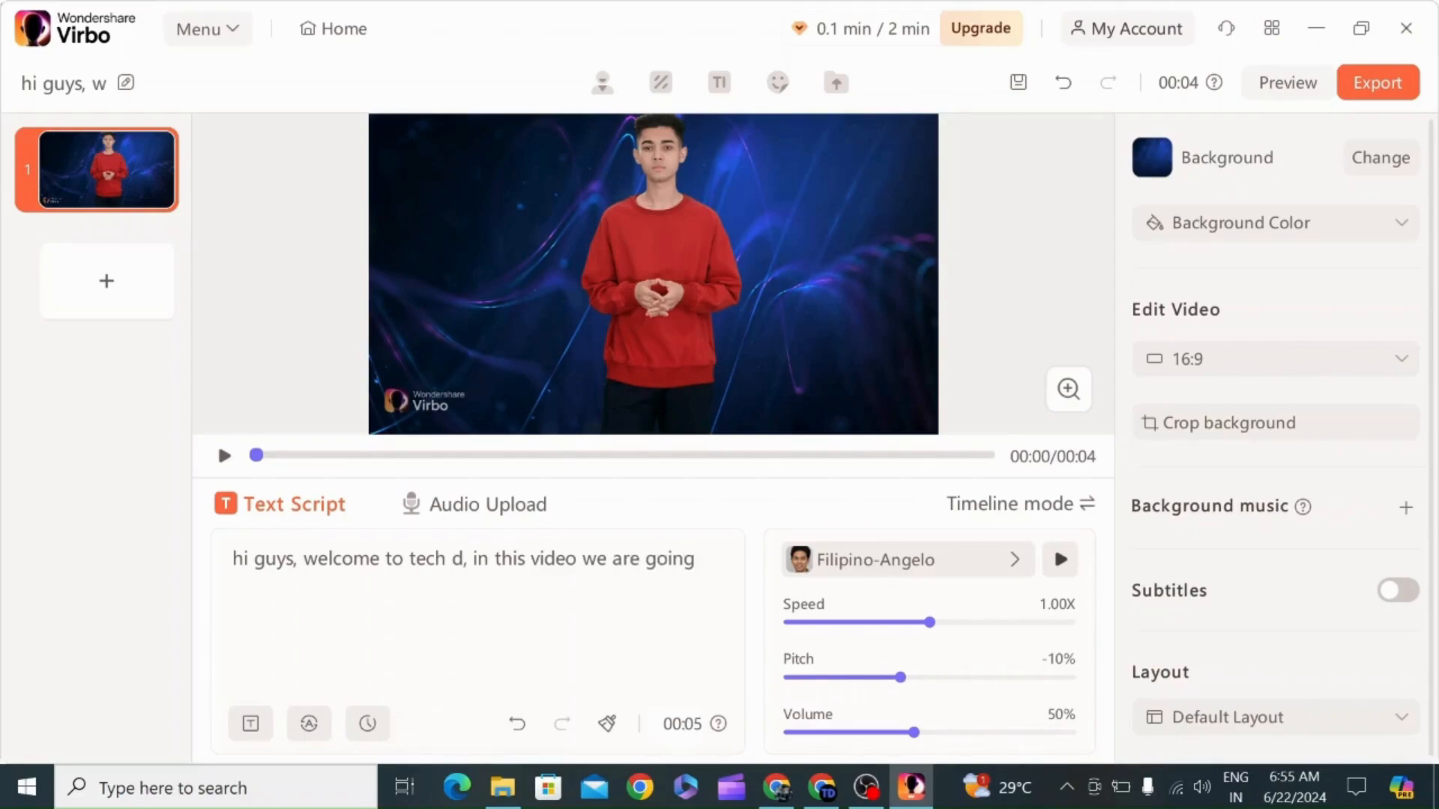
type(" to see to")
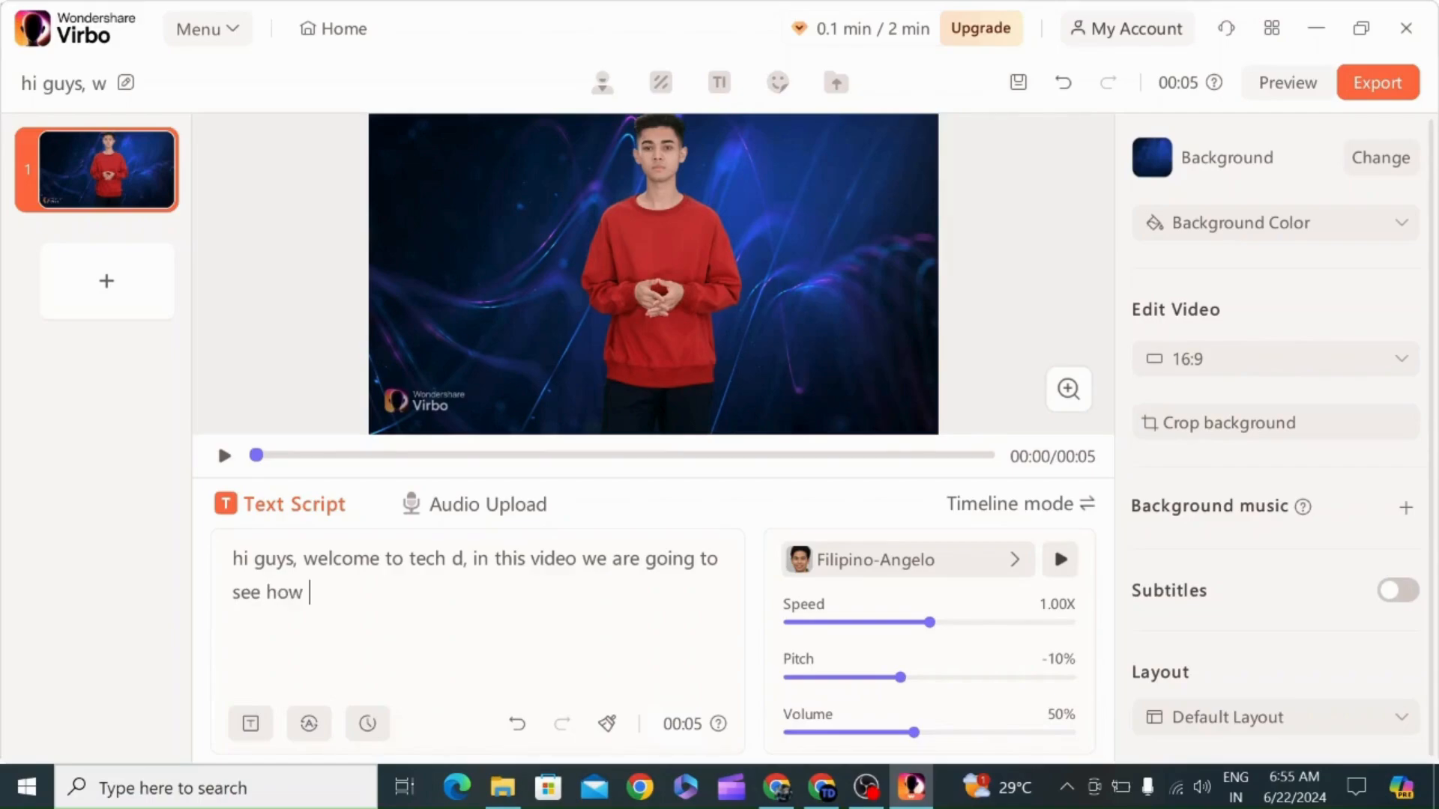
type("to make an ")
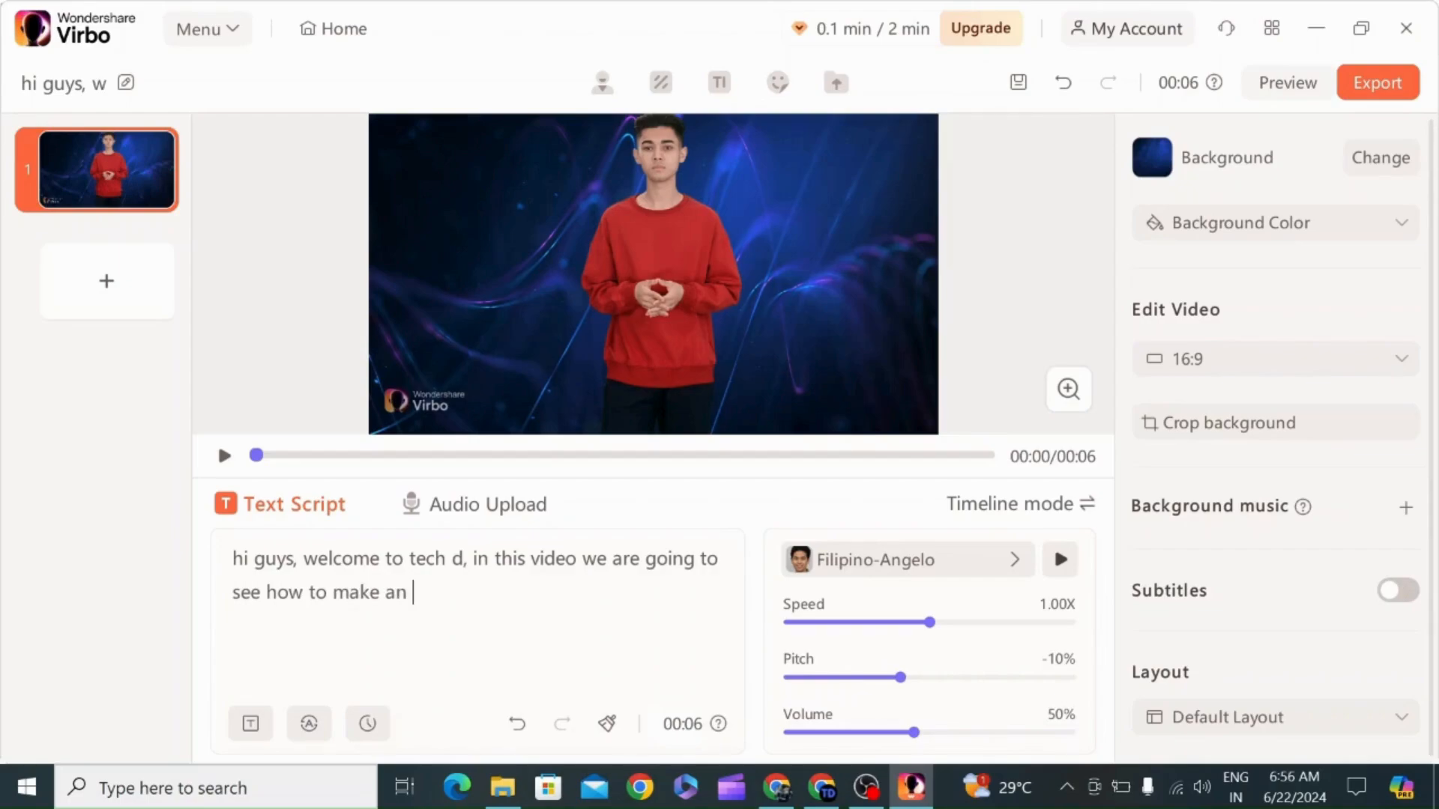
type("ai avartar")
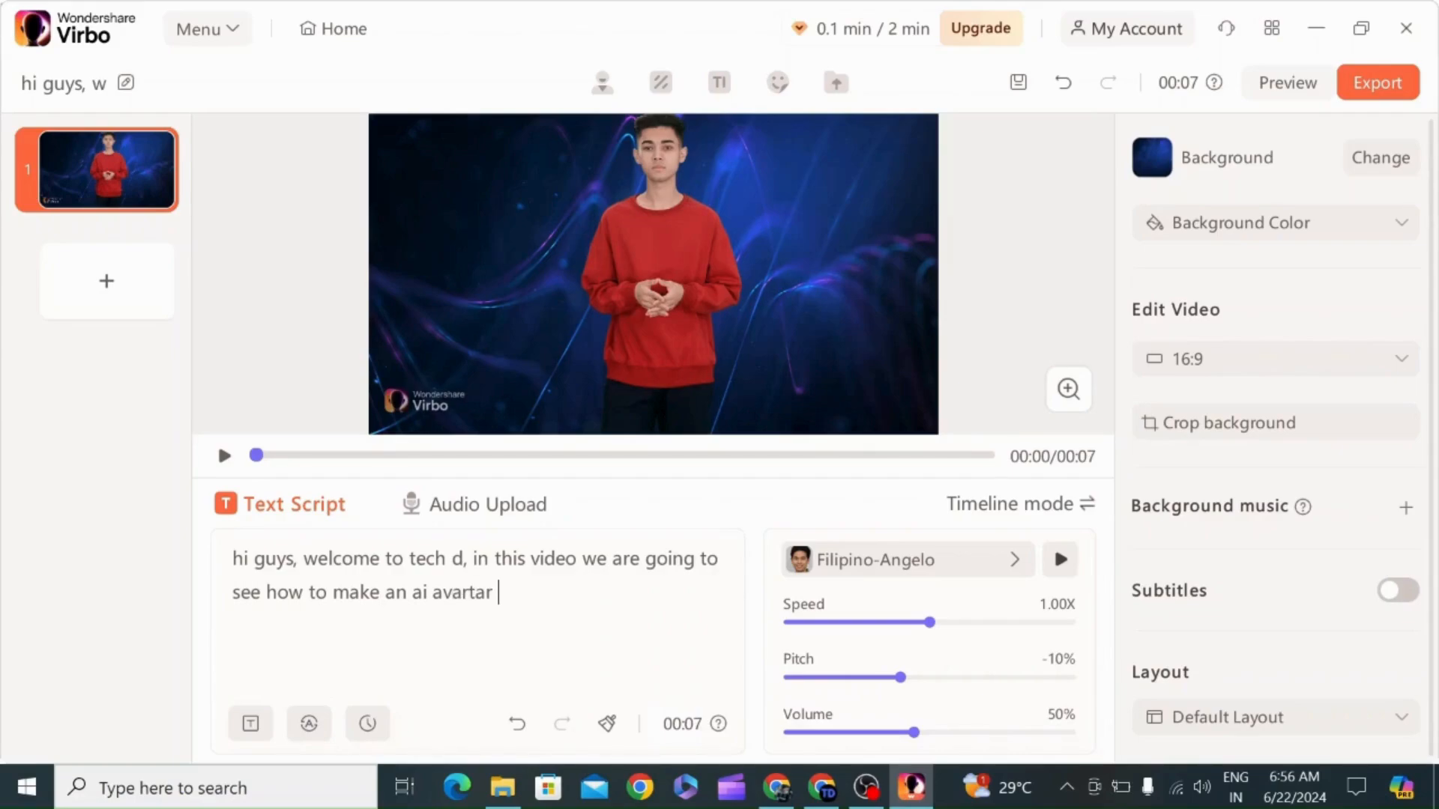
type(" video by usin")
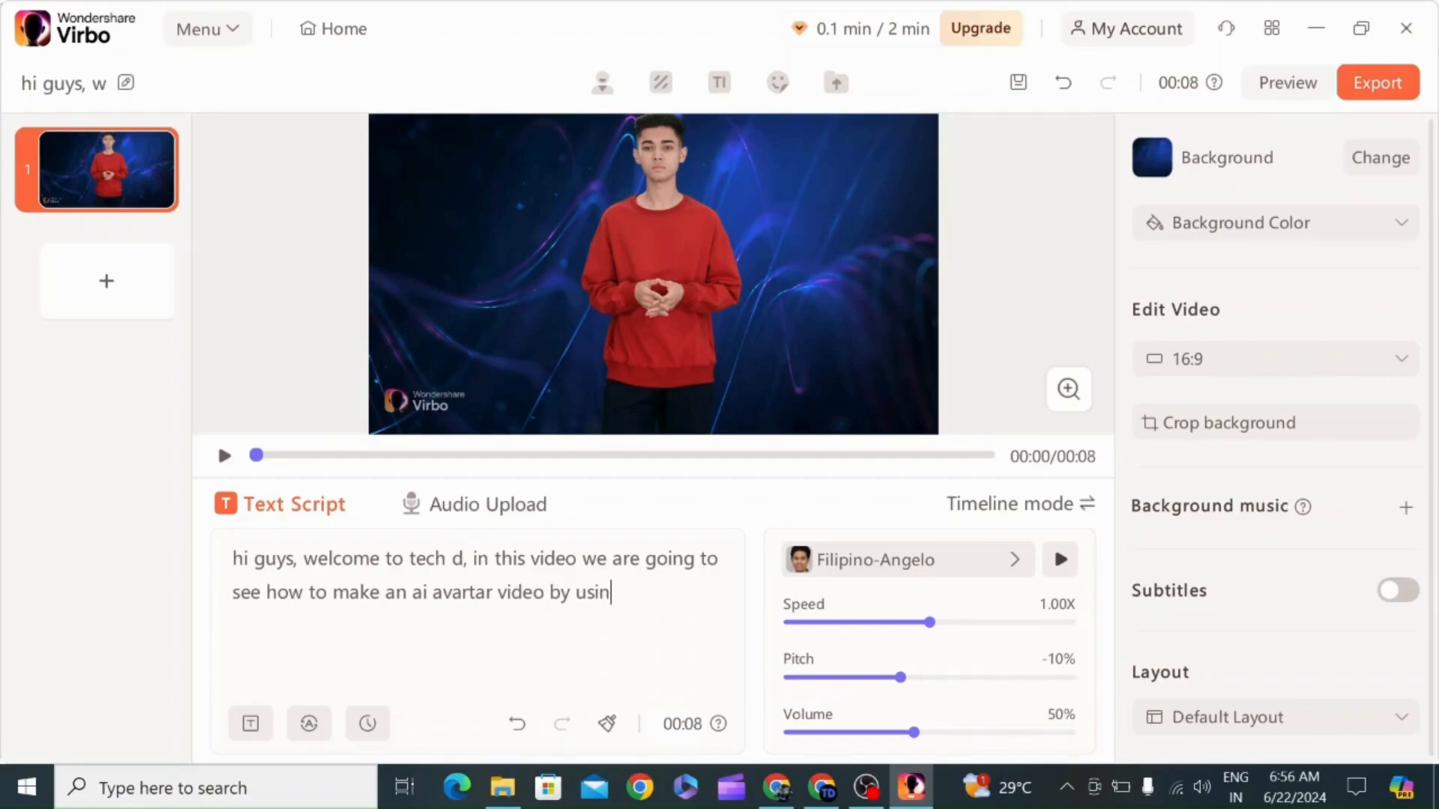
type("g wonders")
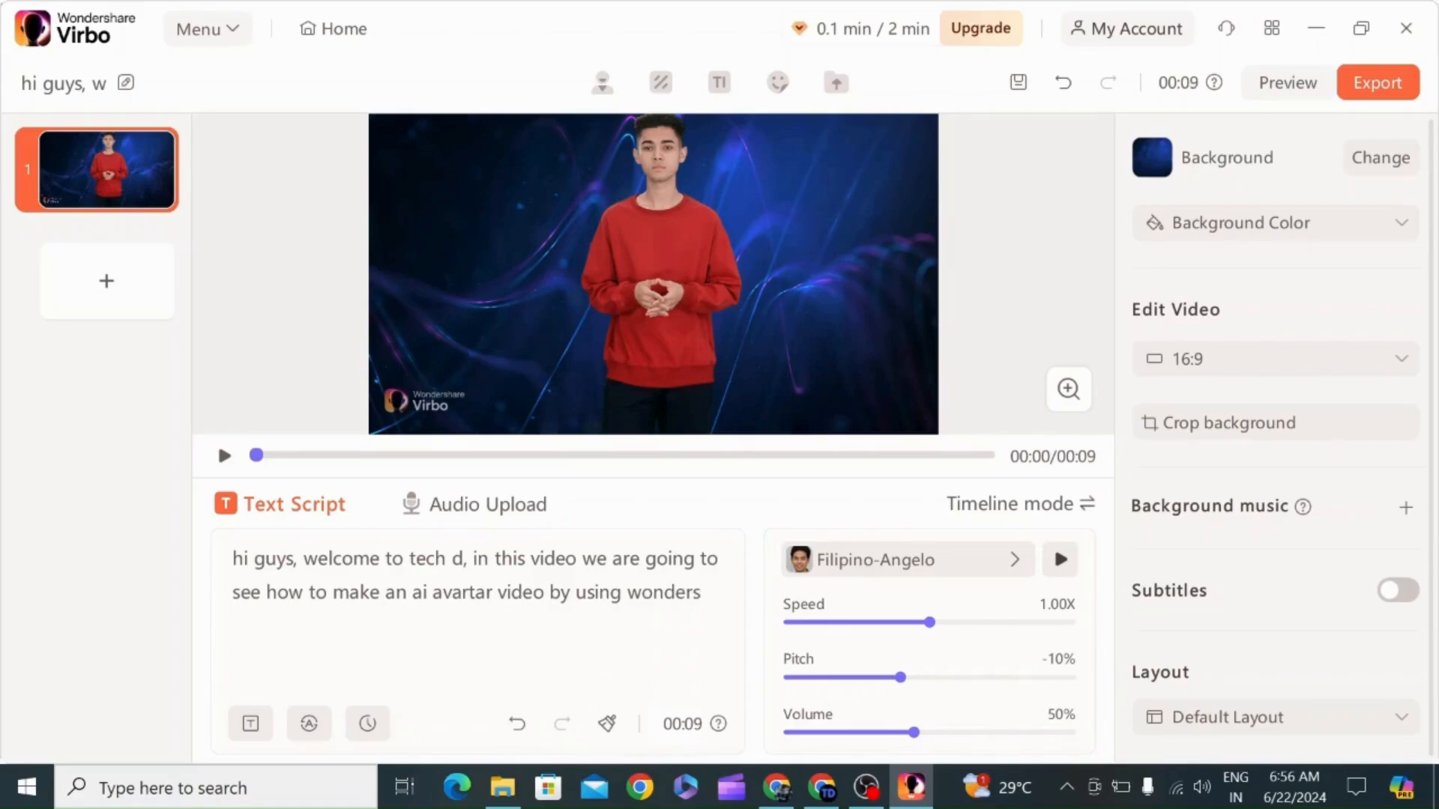
type("hare virbo")
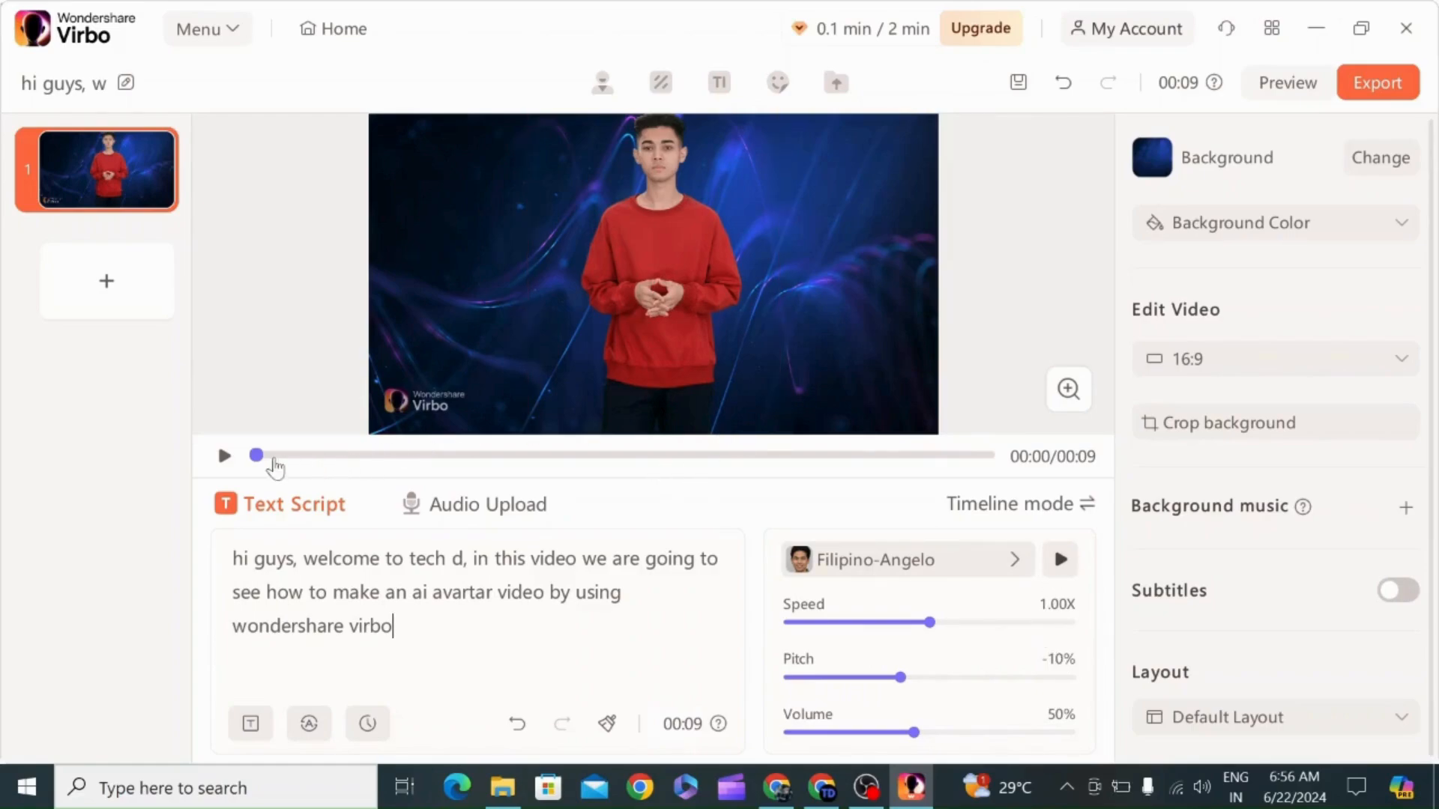
Play the scene through to hear the extended script, dismissing any notice.
left_click(225, 457)
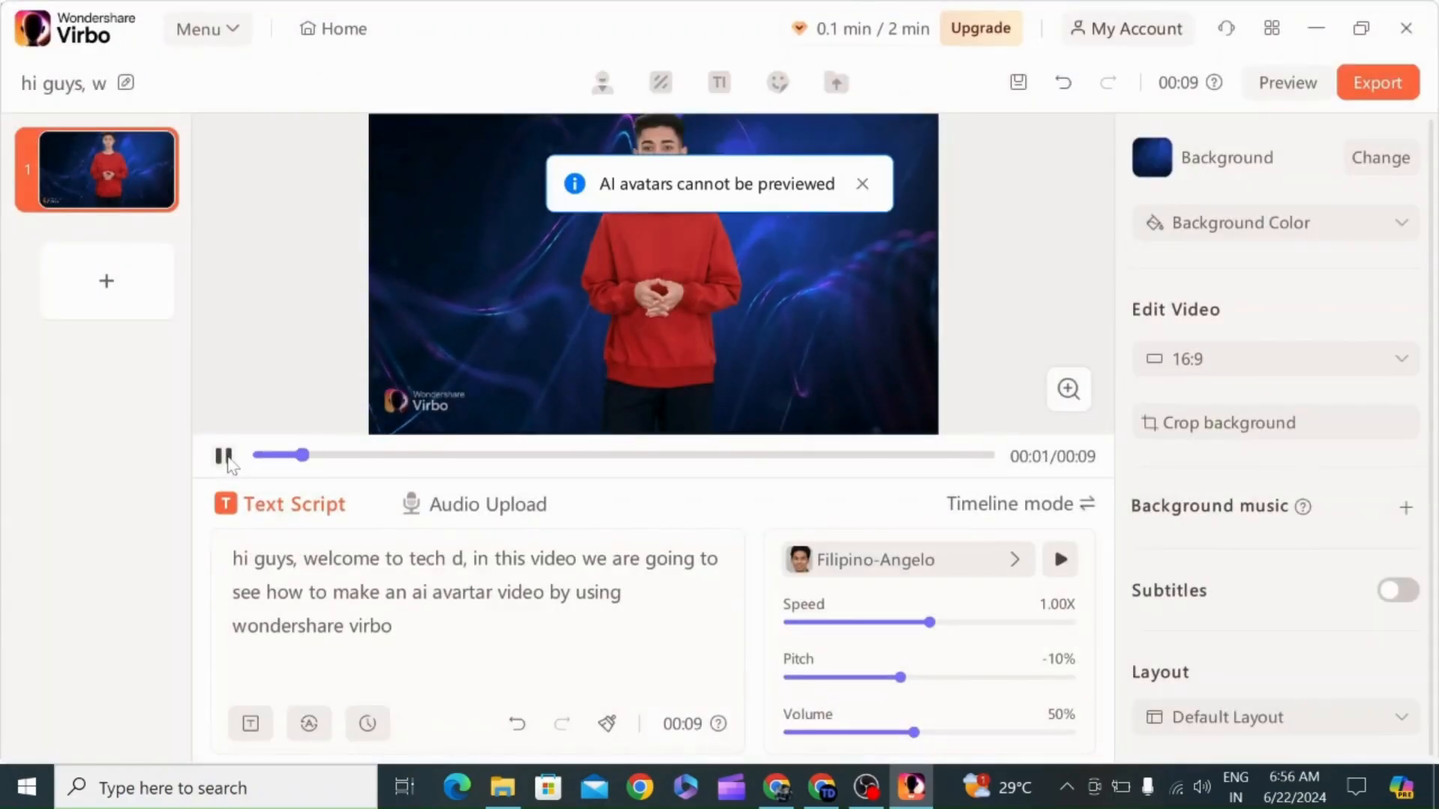
left_click(861, 182)
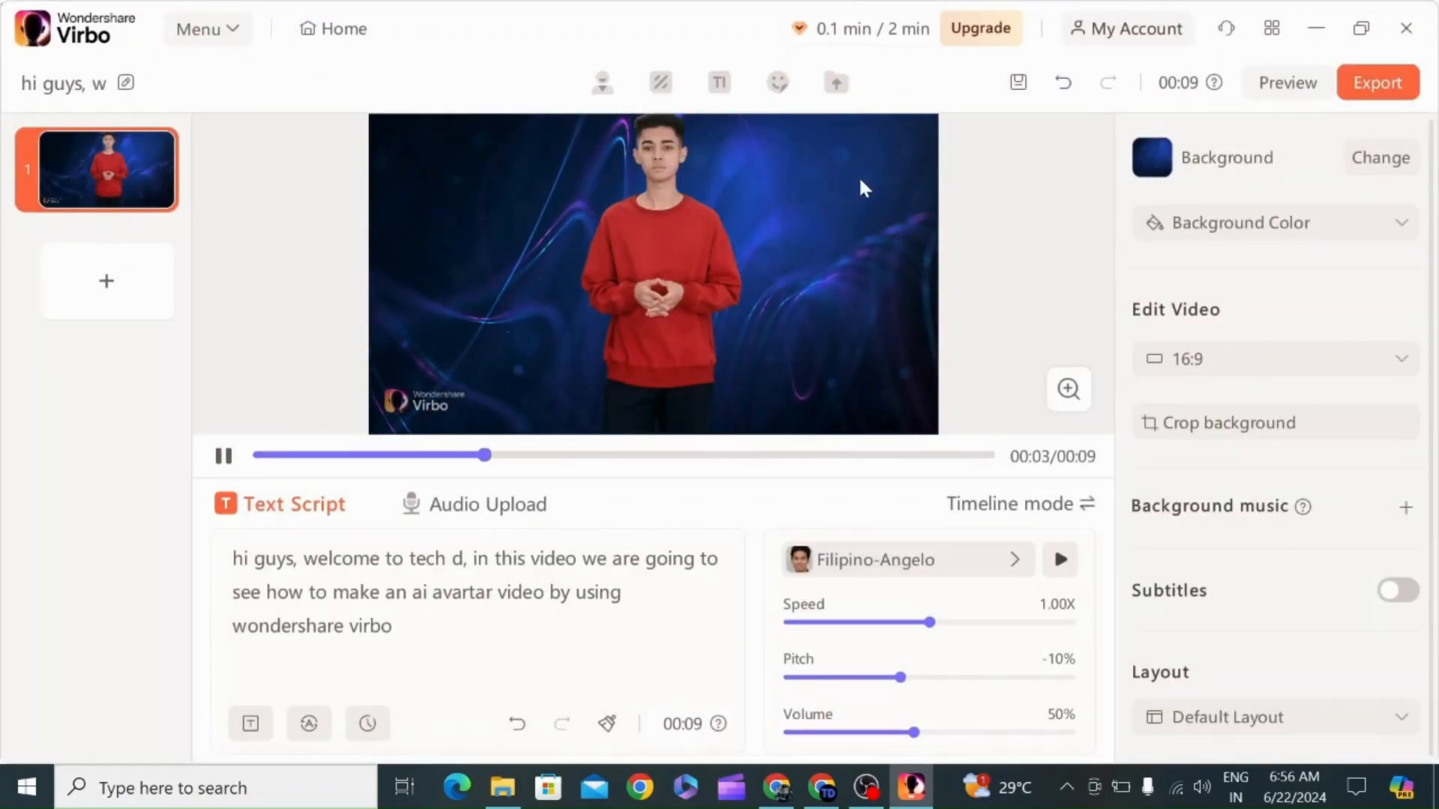
key("space")
left_click(224, 455)
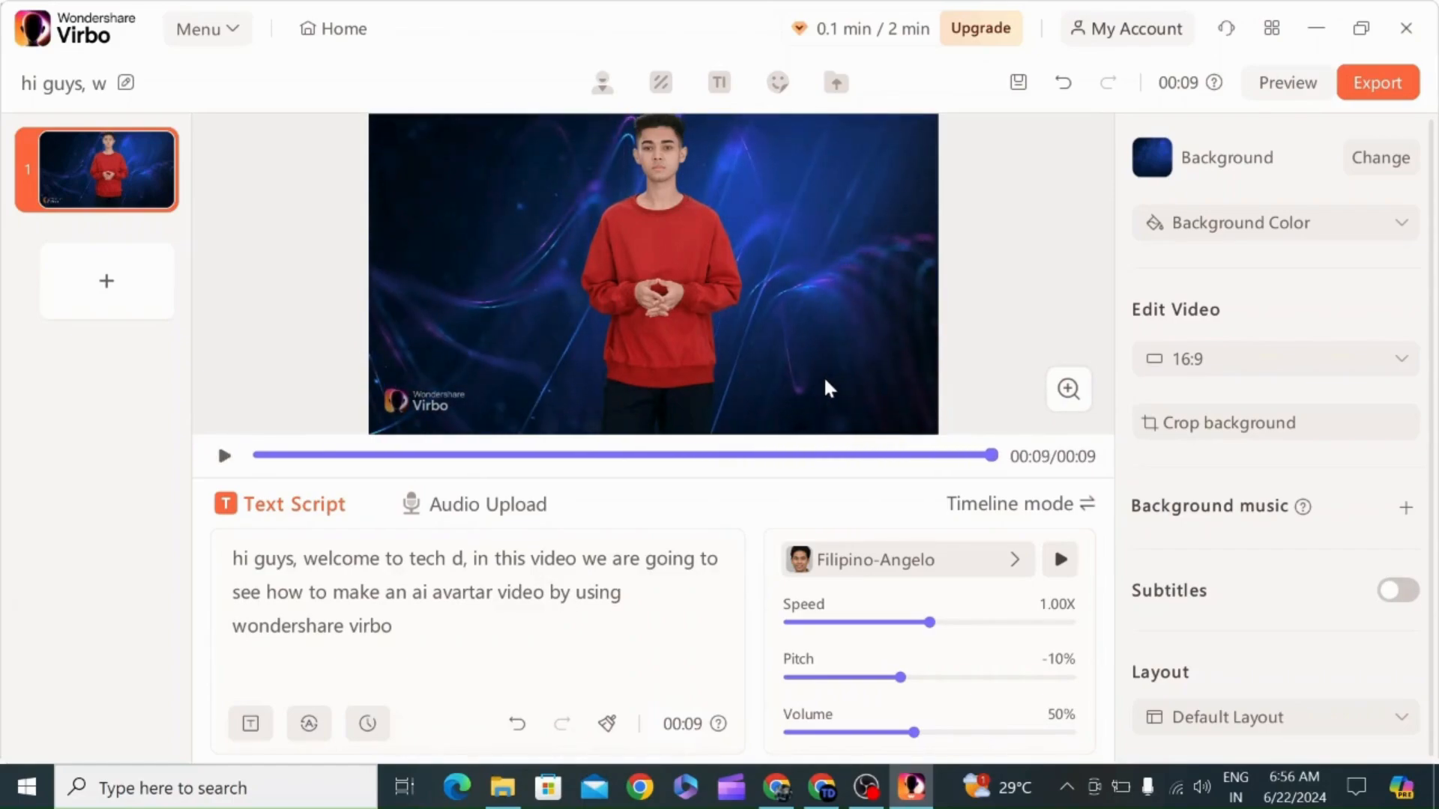
Open the voiceover library and filter the voices to English with the Tutorial use case.
left_click(1017, 567)
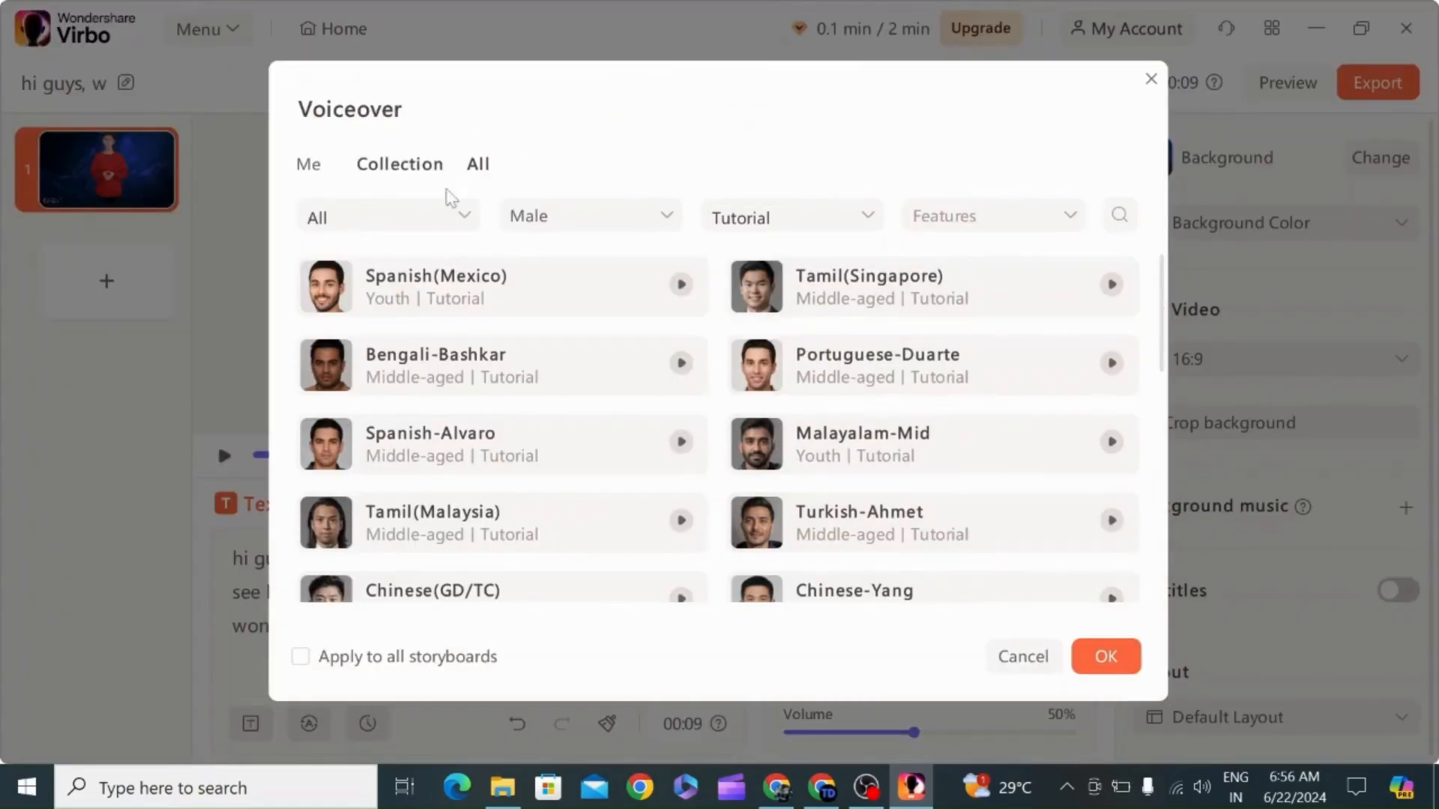
left_click(462, 217)
left_click(402, 302)
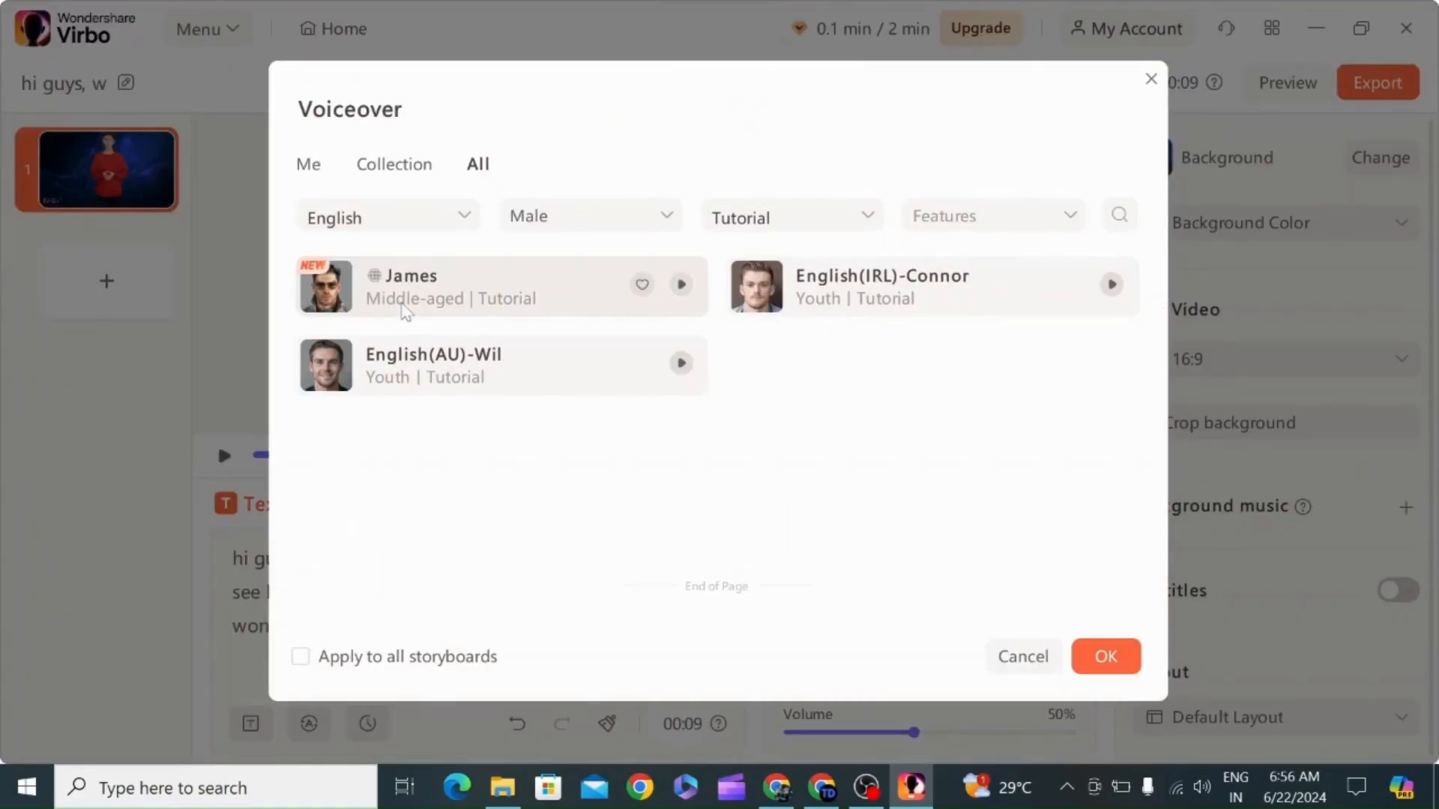
left_click(556, 222)
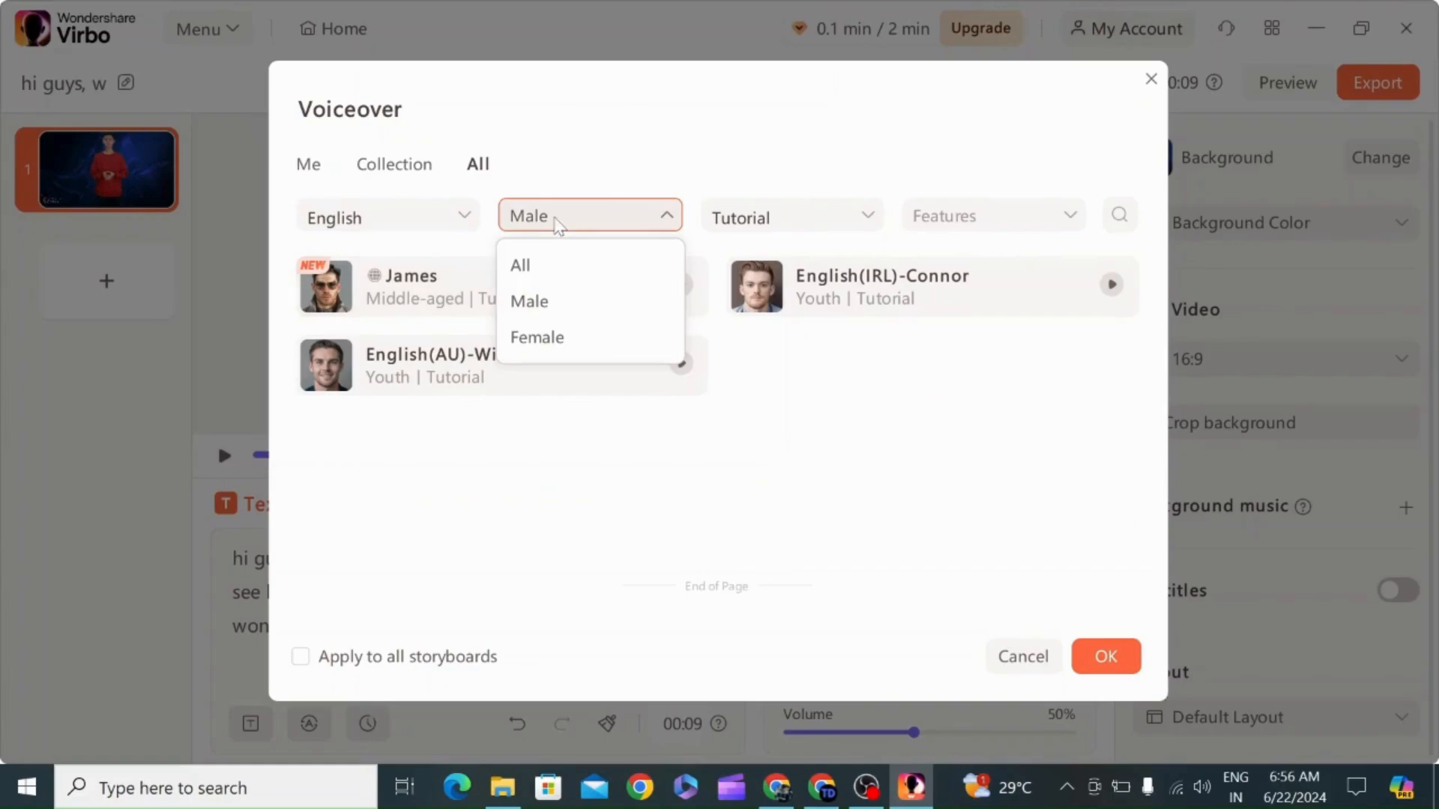
left_click(806, 455)
left_click(779, 218)
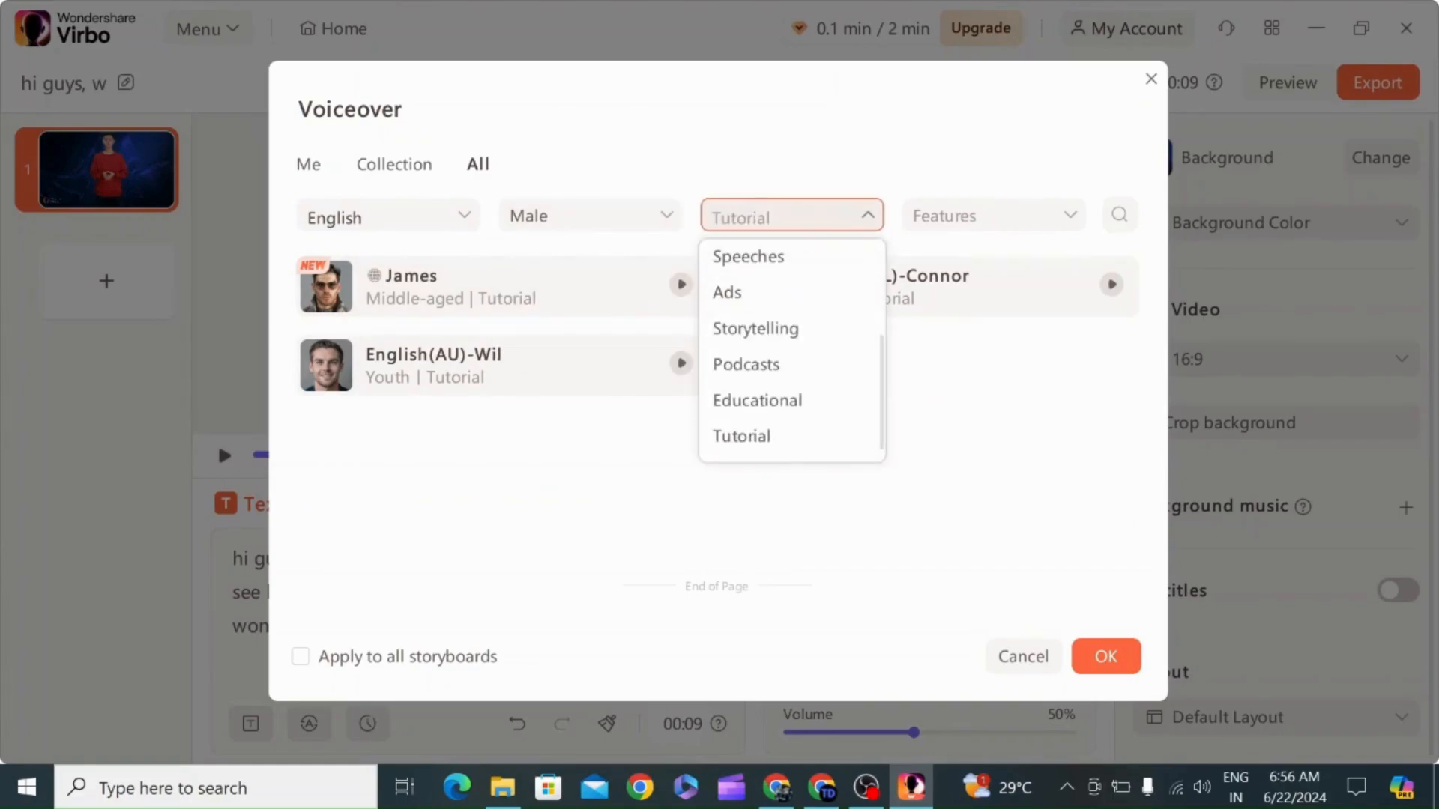
left_click(758, 441)
Set the gender filter to Male, listen to the English(IRL)-Connor sample, and confirm the voiceover choice.
left_click(628, 226)
left_click(617, 304)
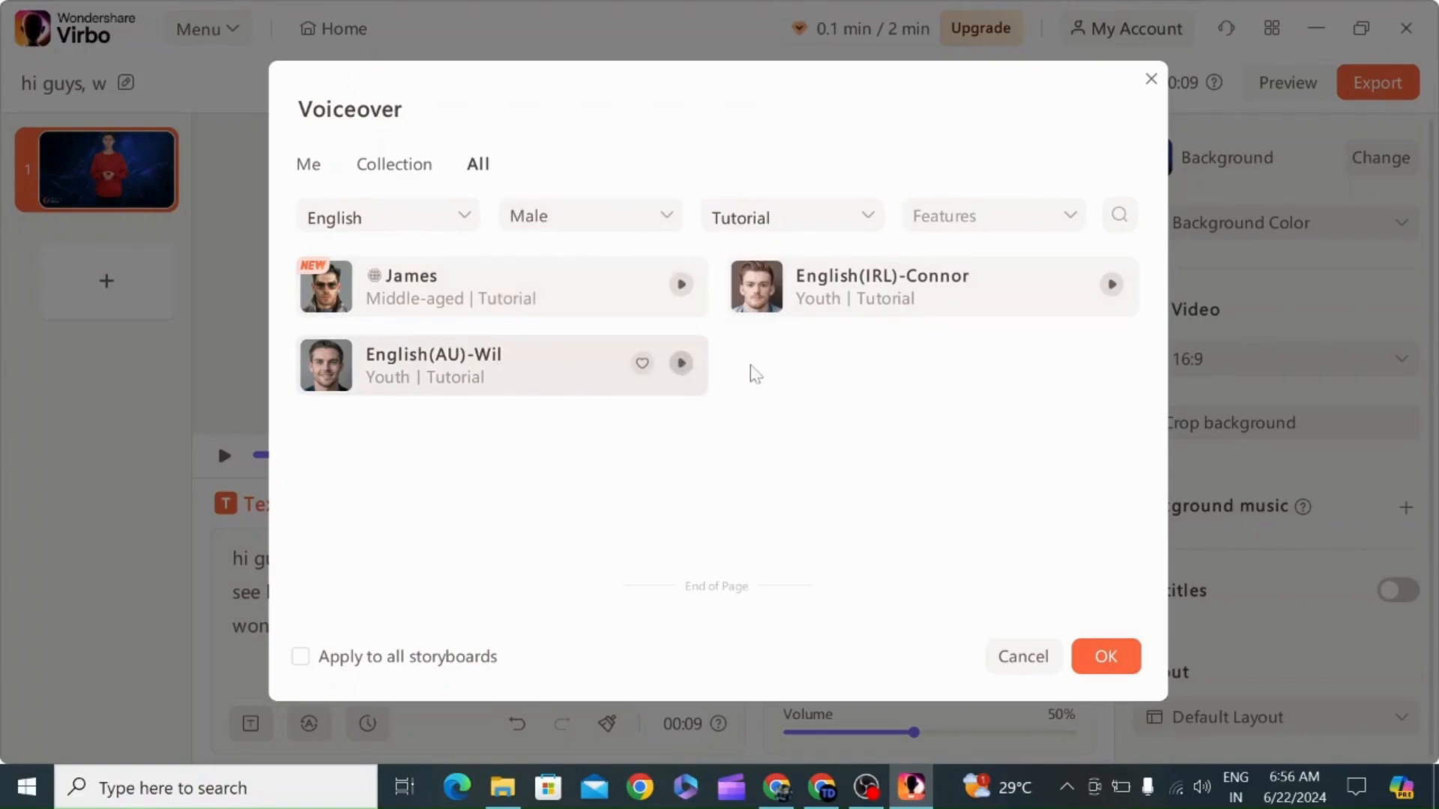
left_click(1111, 285)
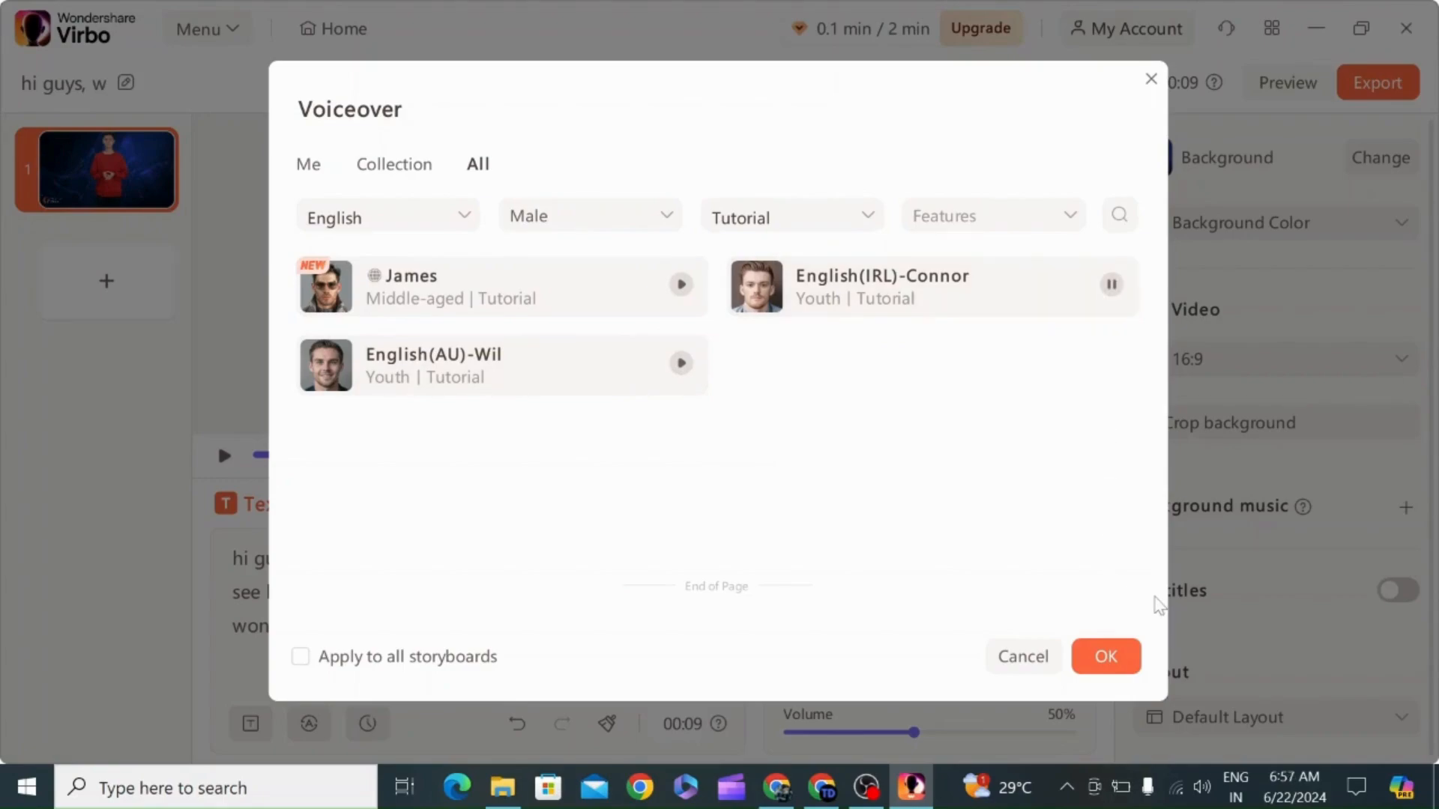
left_click(1107, 660)
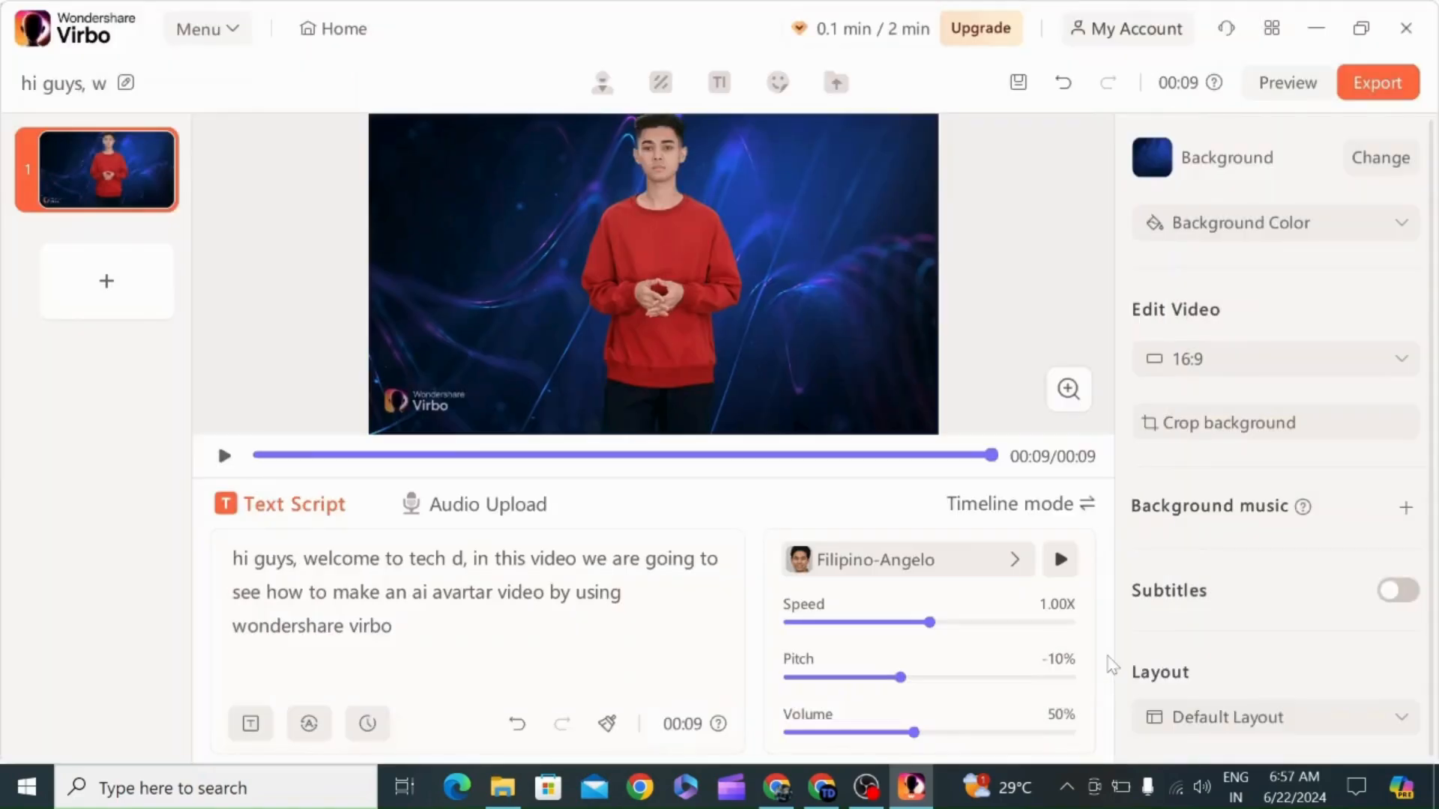
Listen to the Filipino-Angelo voice reading the script and replay the scene preview, pausing it partway through.
left_click(1061, 561)
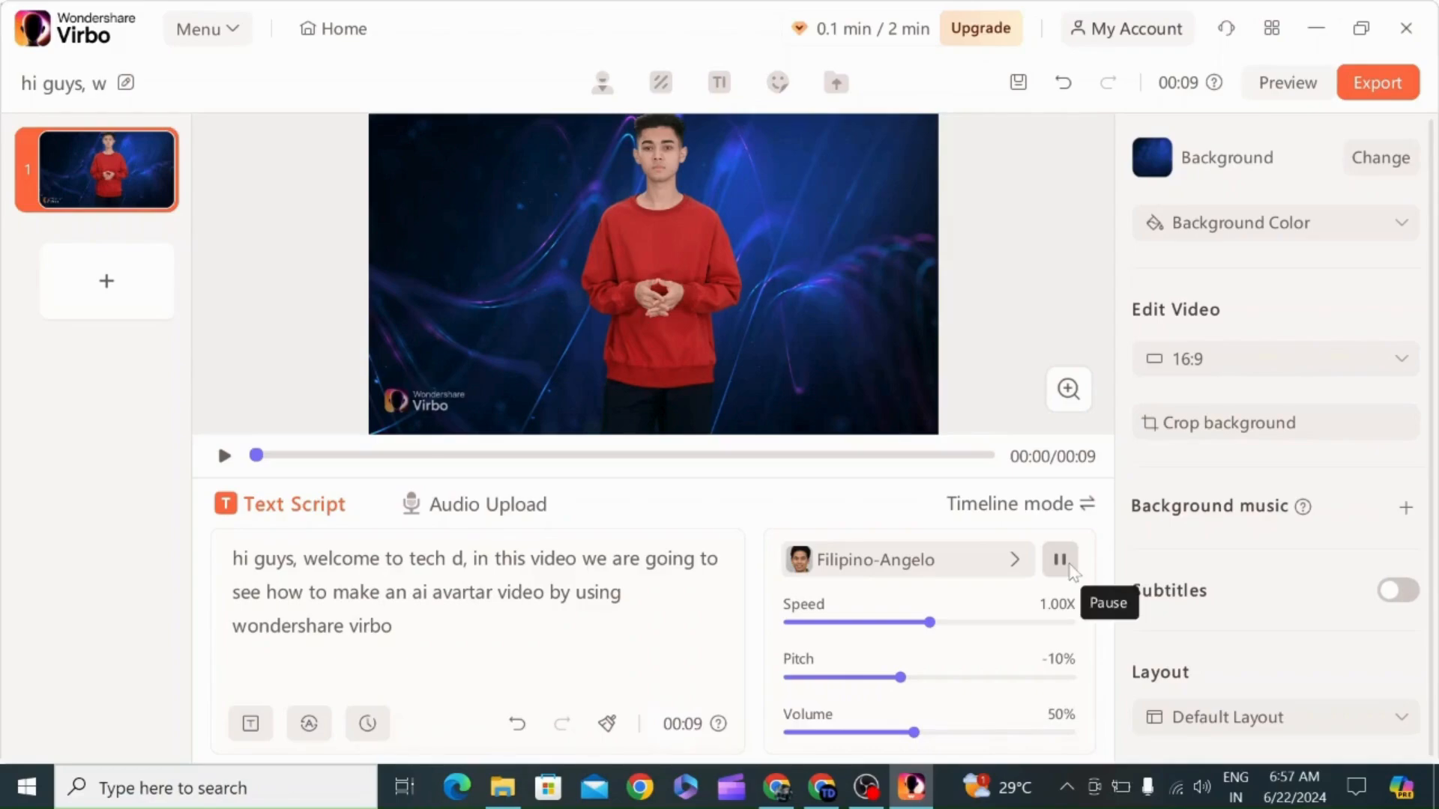
left_click(224, 457)
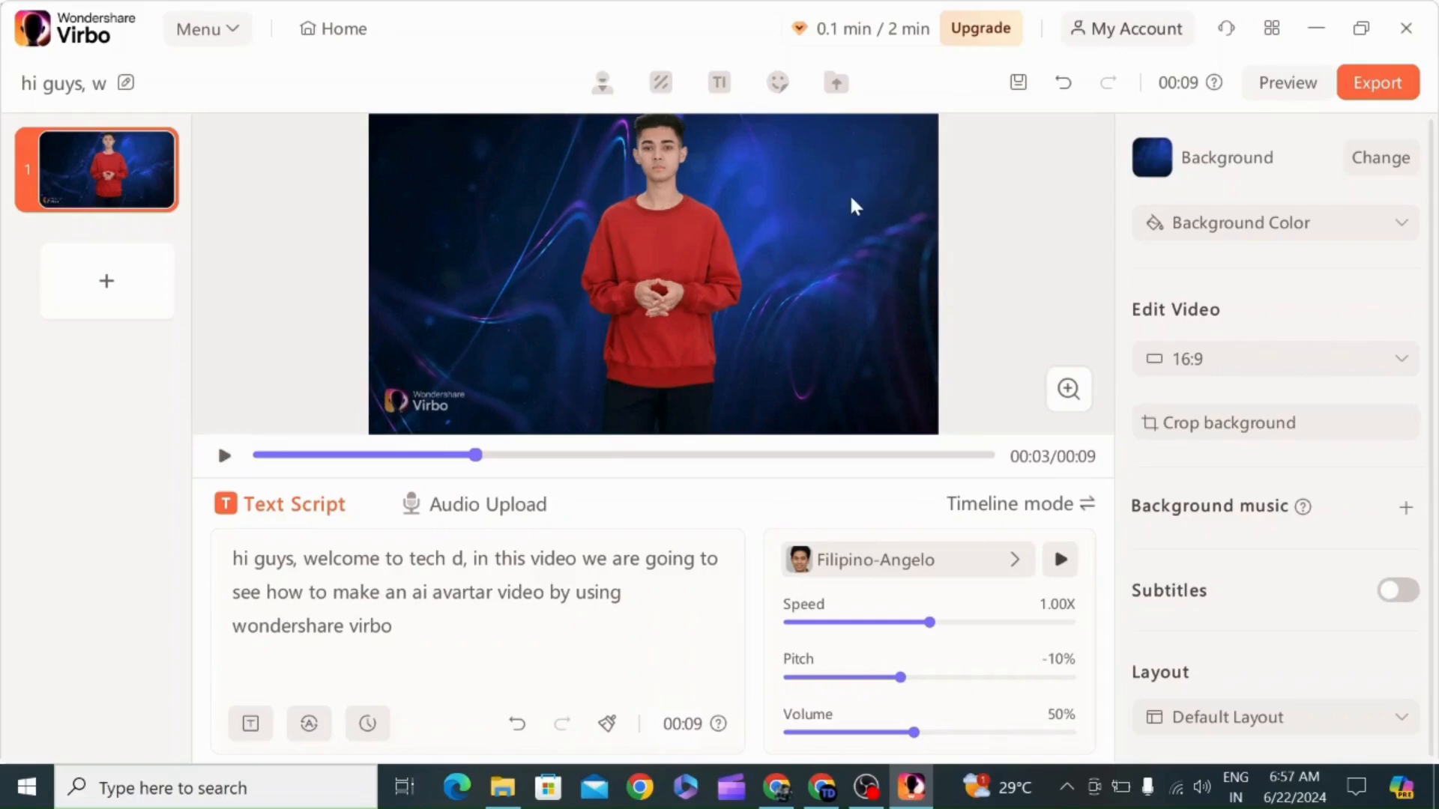
left_click(222, 456)
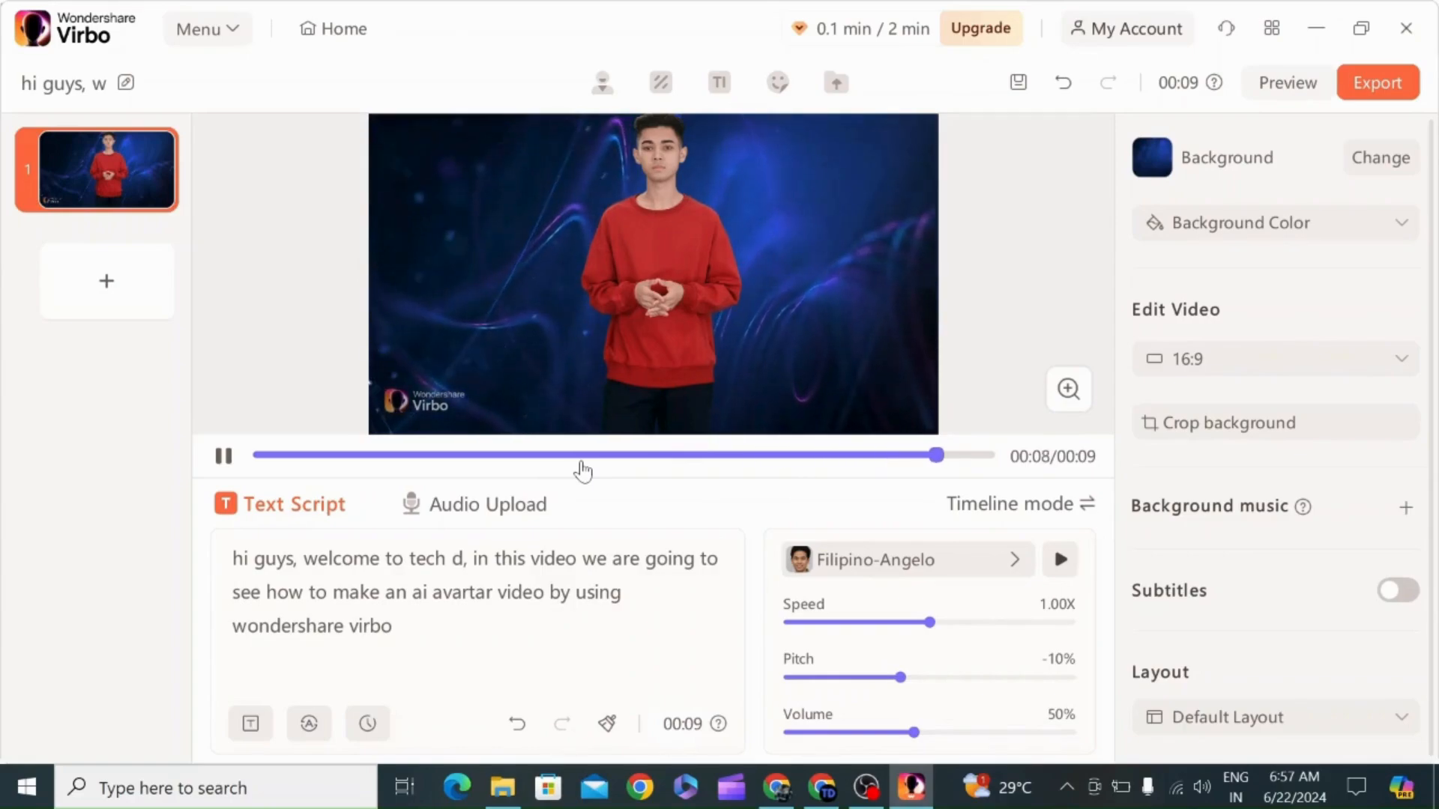
left_click(228, 462)
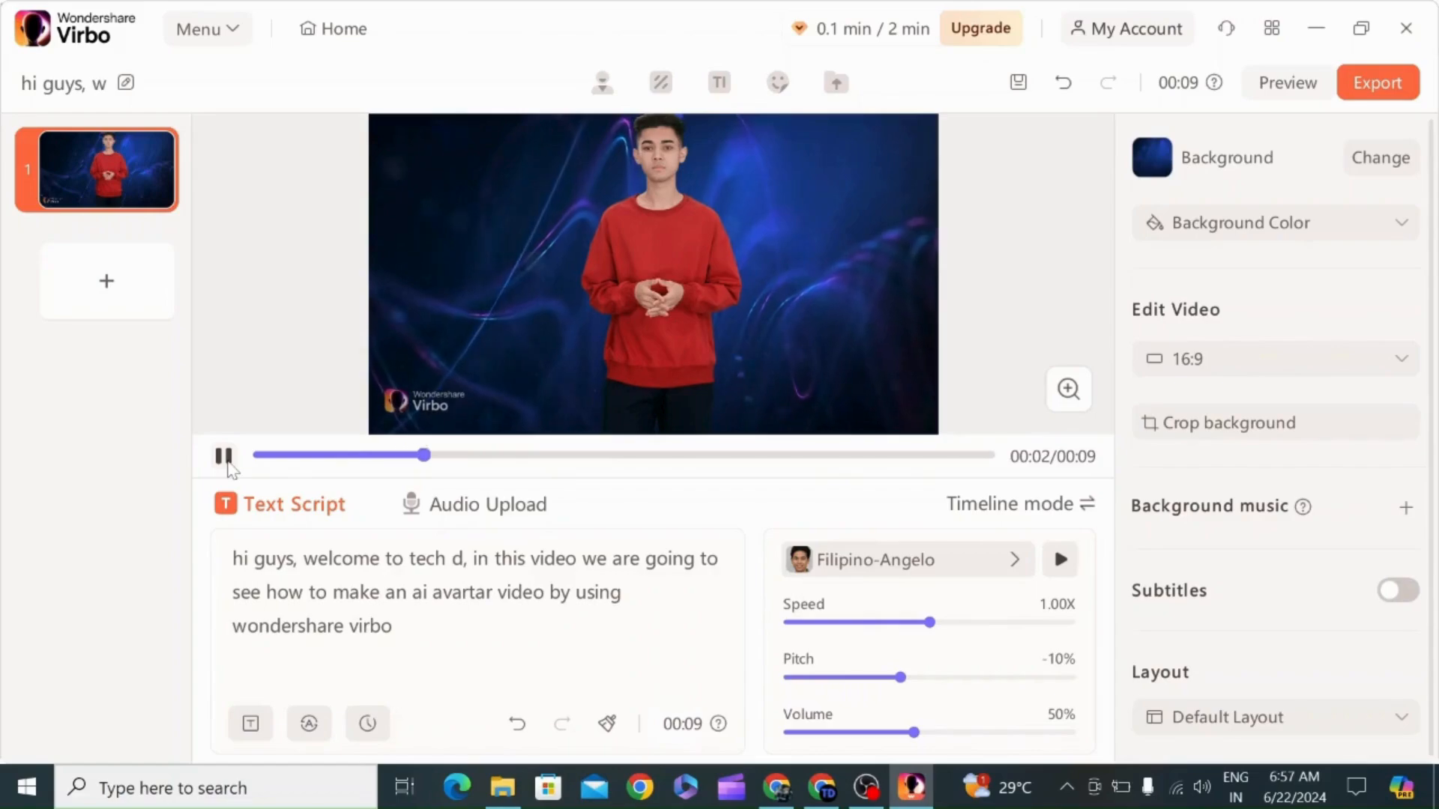
left_click(224, 457)
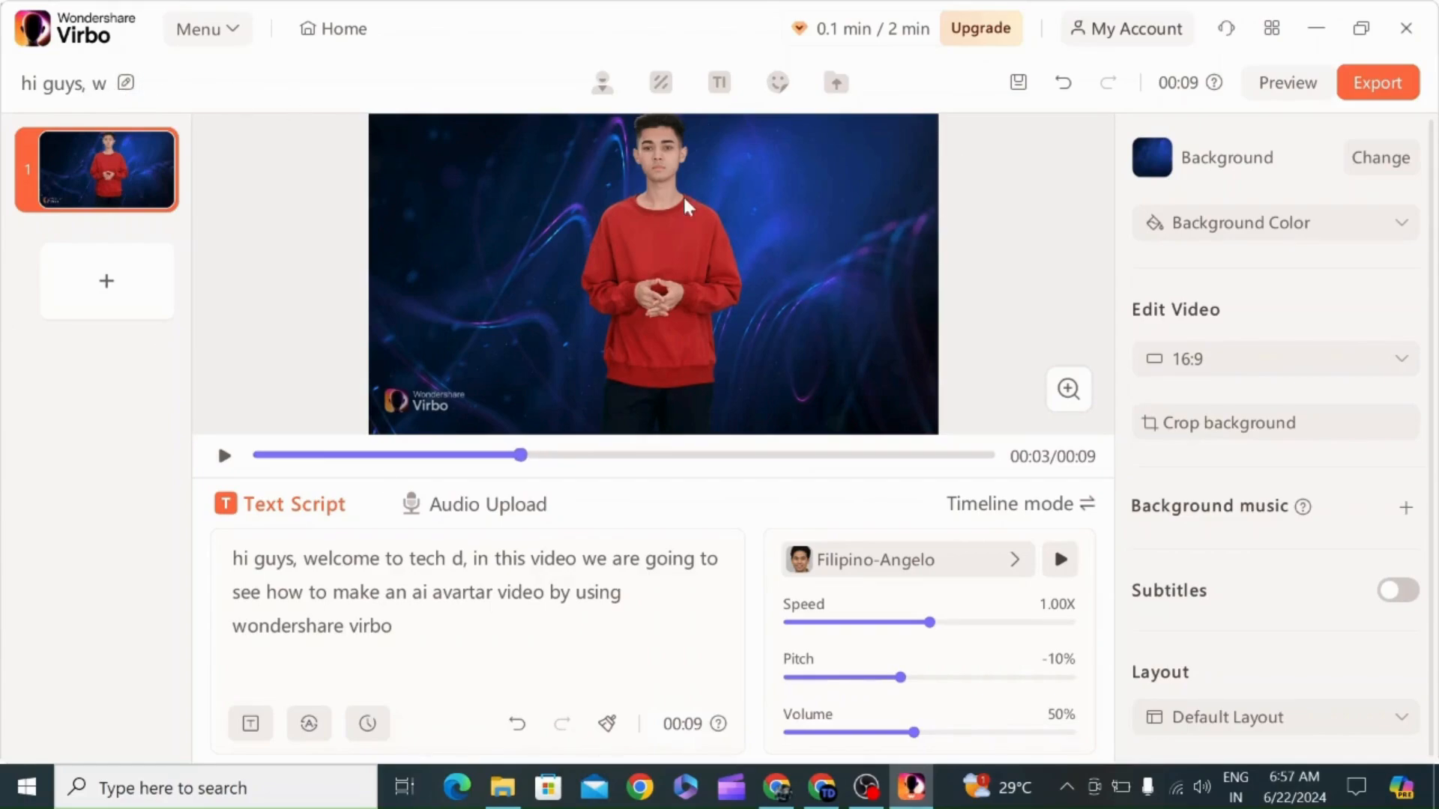
Export the avatar video in 720P SD, watch the generated video from My Creations, and close its player.
left_click(1388, 84)
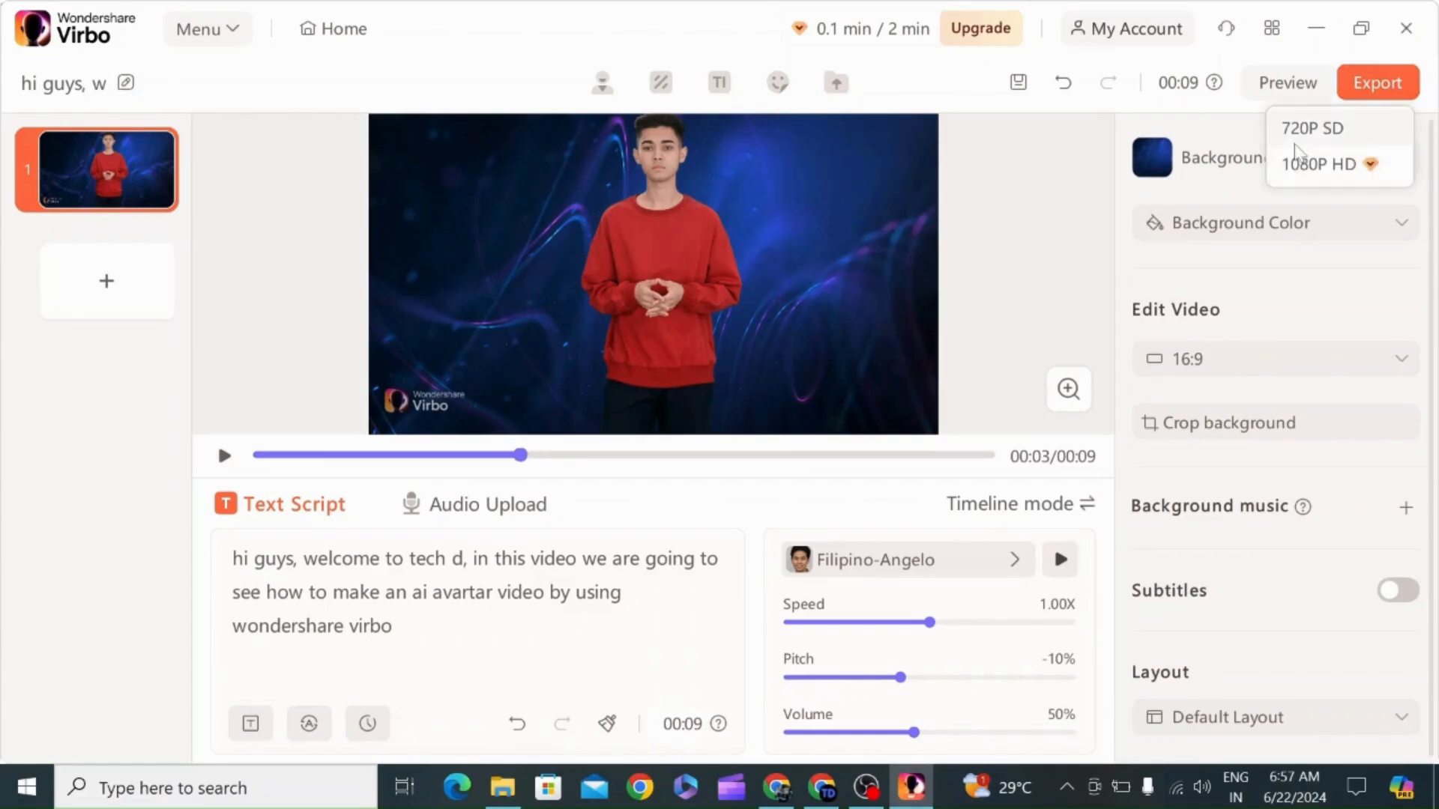
left_click(1306, 133)
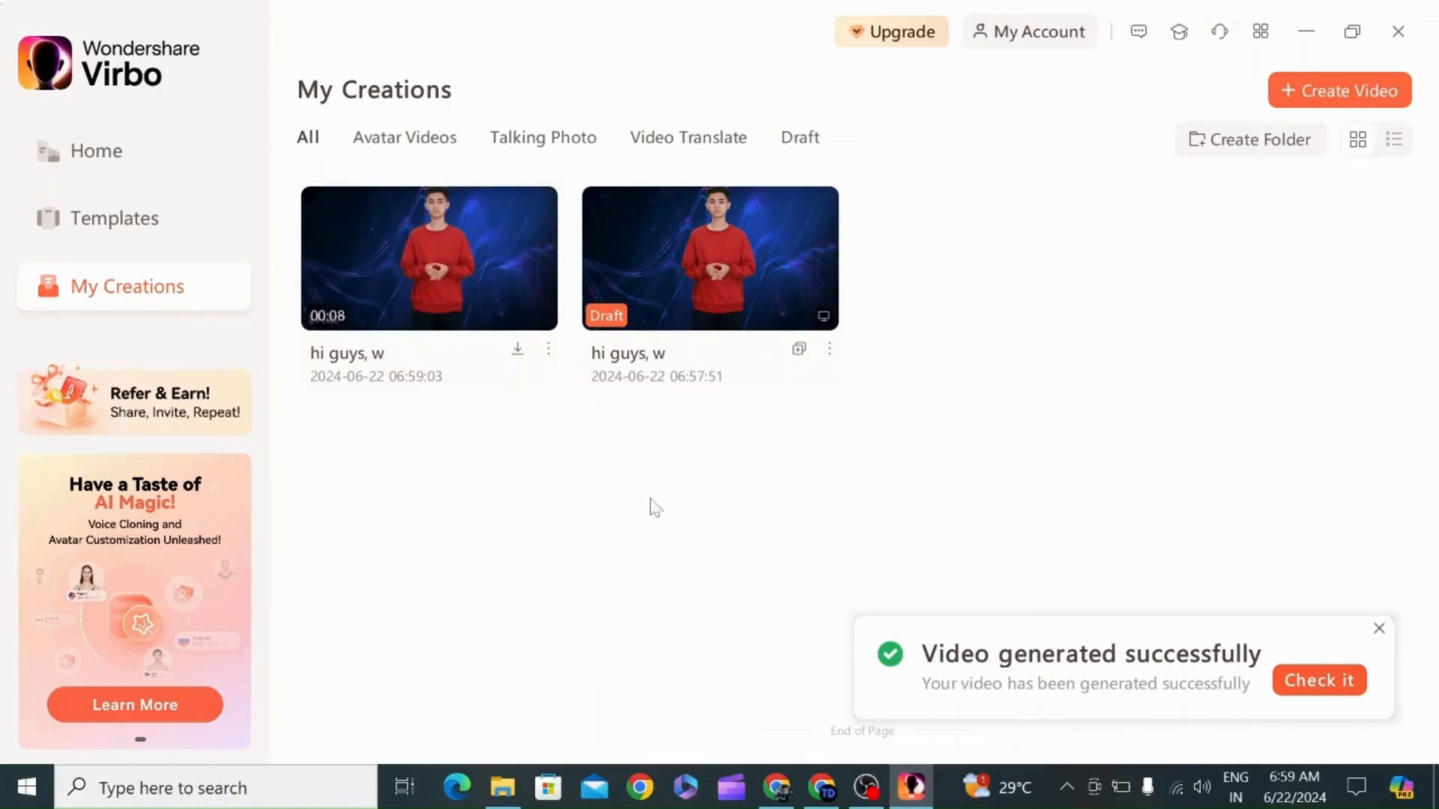
left_click(431, 257)
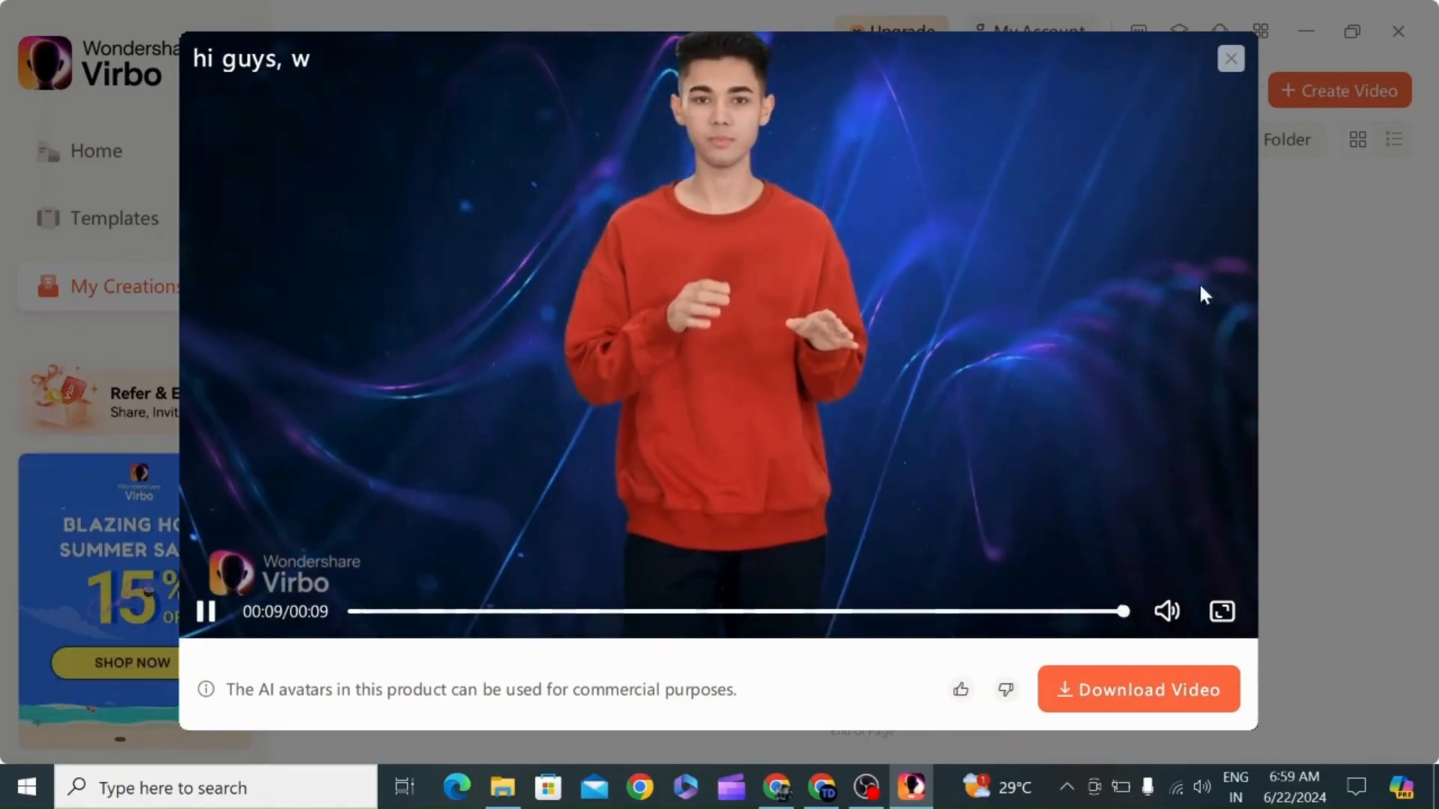
left_click(1230, 59)
mouse_move(866, 787)
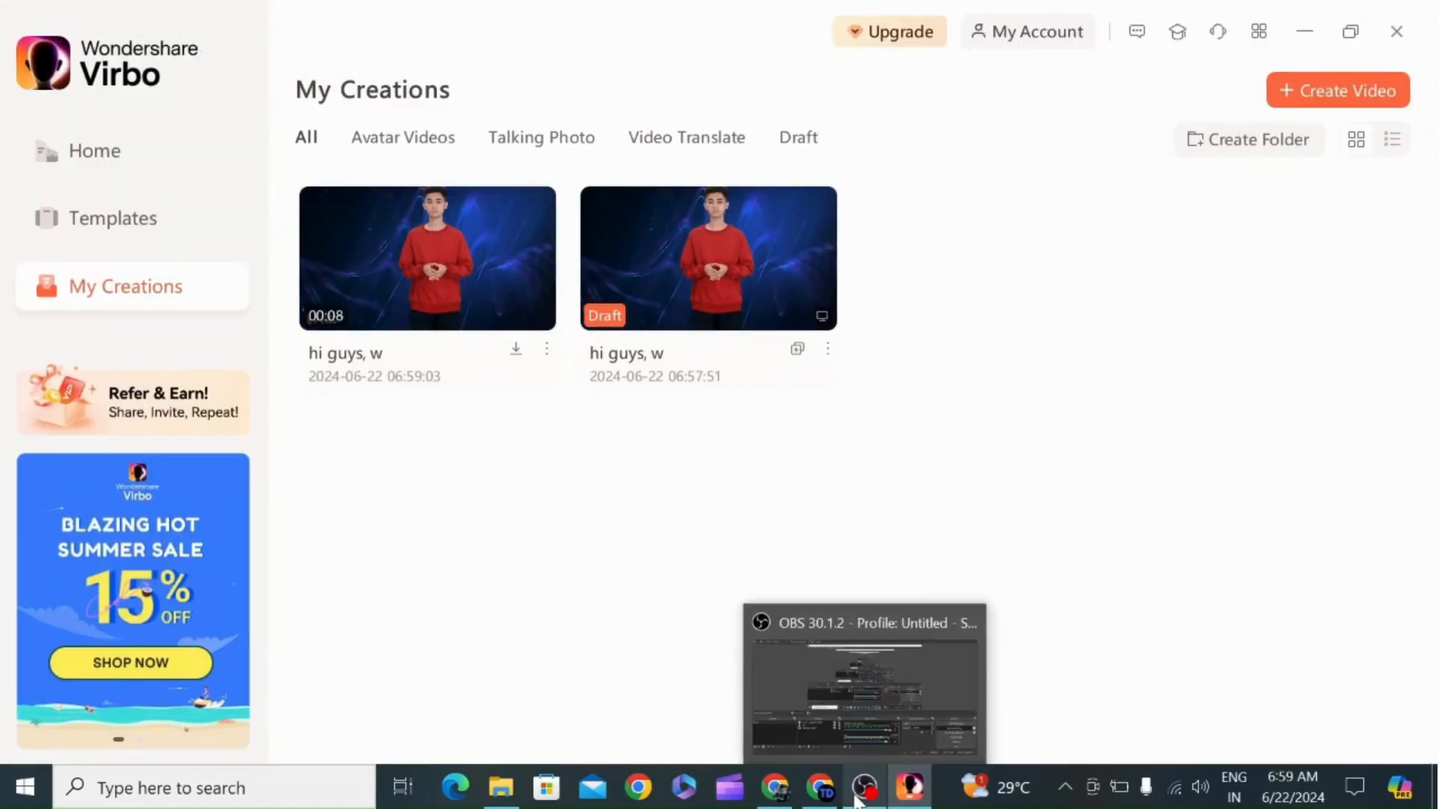